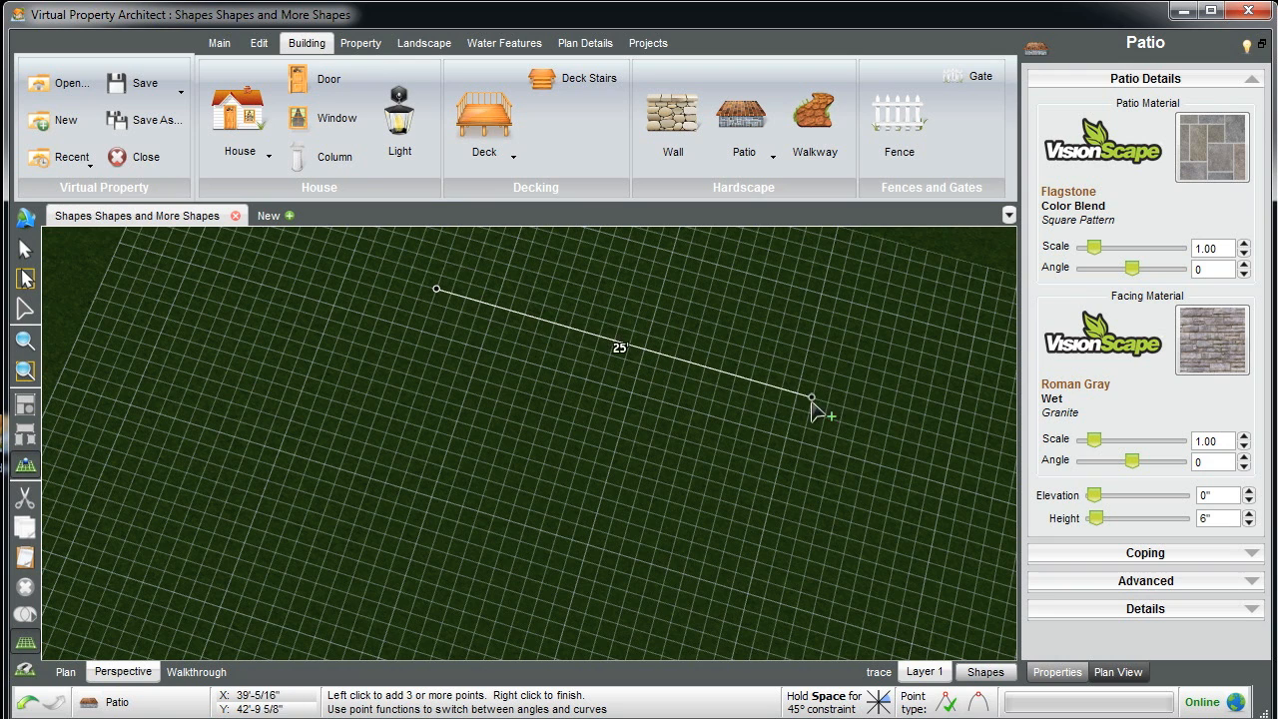
Finish drawing a four-sided Flagstone patio about 30 feet long and 10 feet wide.
left_click(891, 420)
left_click(856, 570)
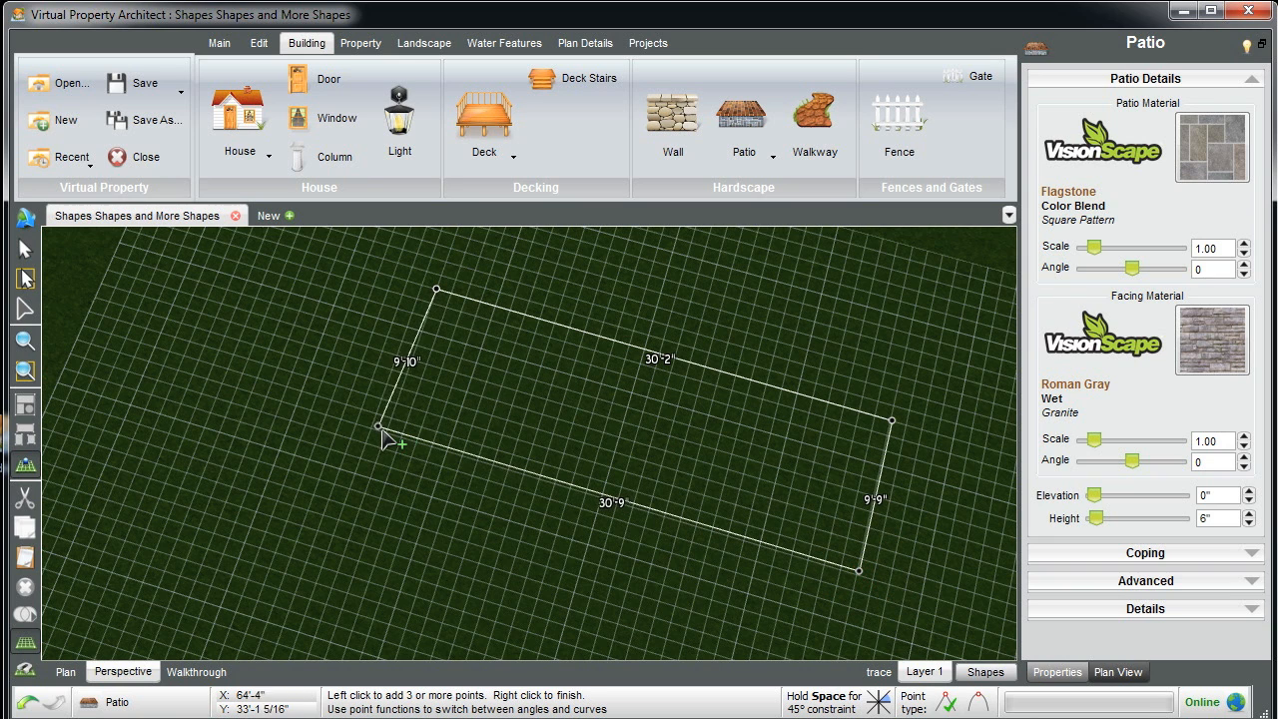
left_click(386, 429)
right_click(386, 429)
left_click(313, 390)
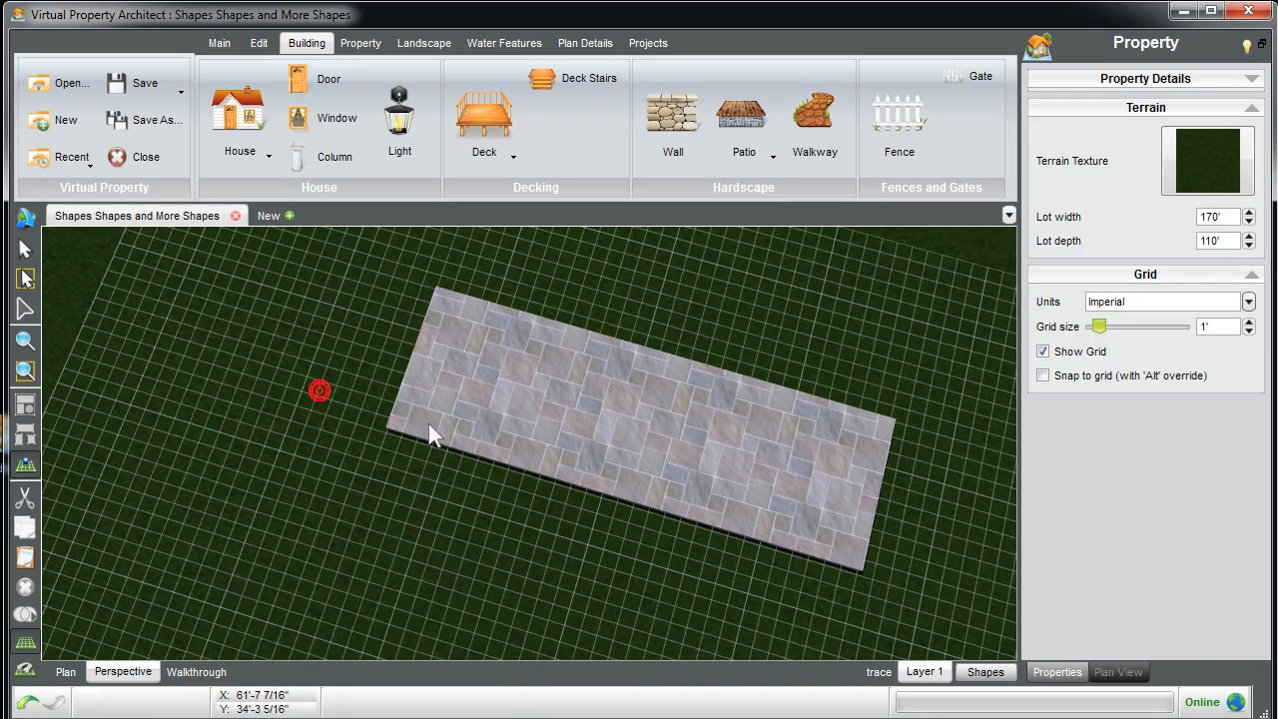
Edit the patio's boundary and move one short edge inward to make the patio about 20 feet long.
left_click_drag(662, 437, 550, 396)
middle_click_drag(528, 559, 603, 541)
left_click_drag(500, 388, 553, 389)
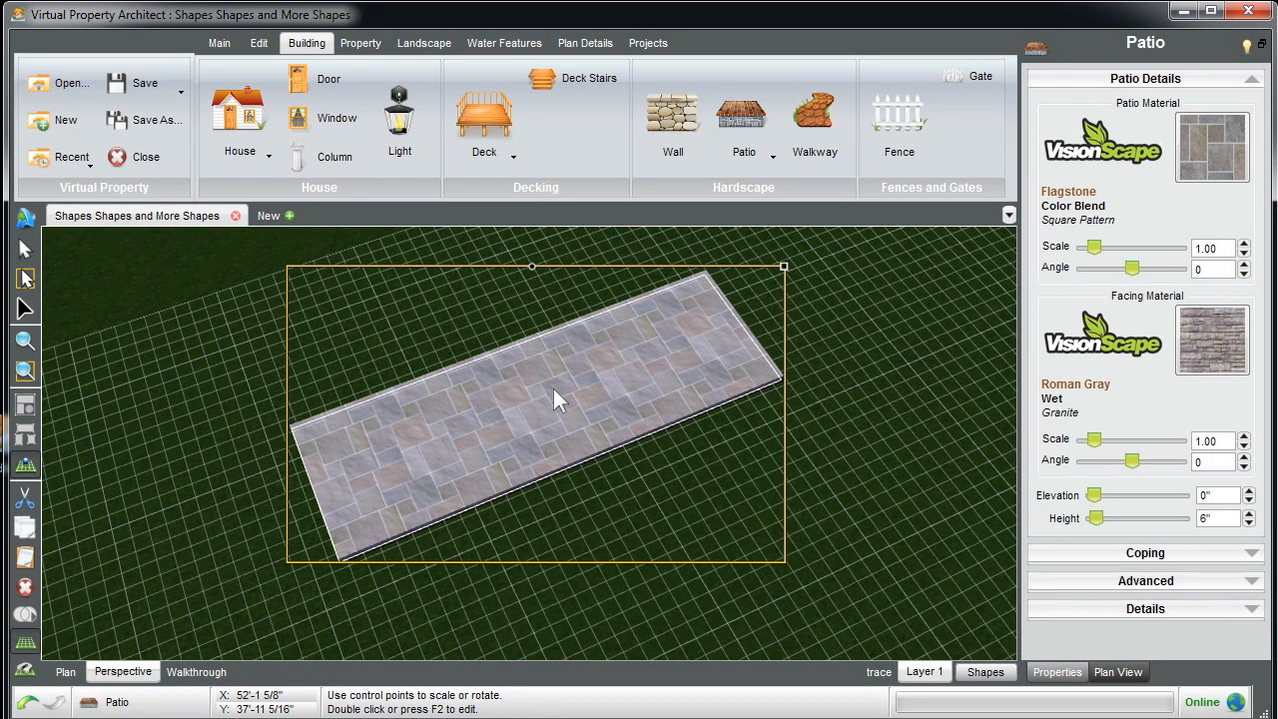
double_click(553, 388)
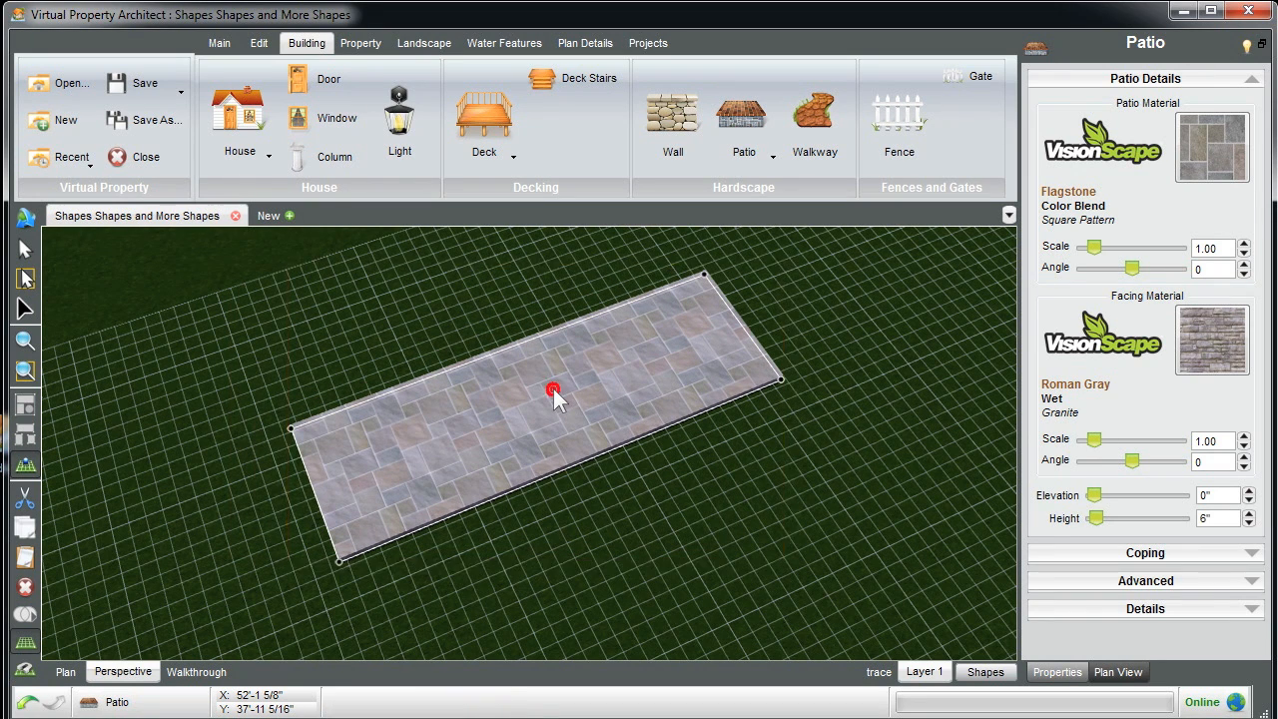
left_click(750, 332)
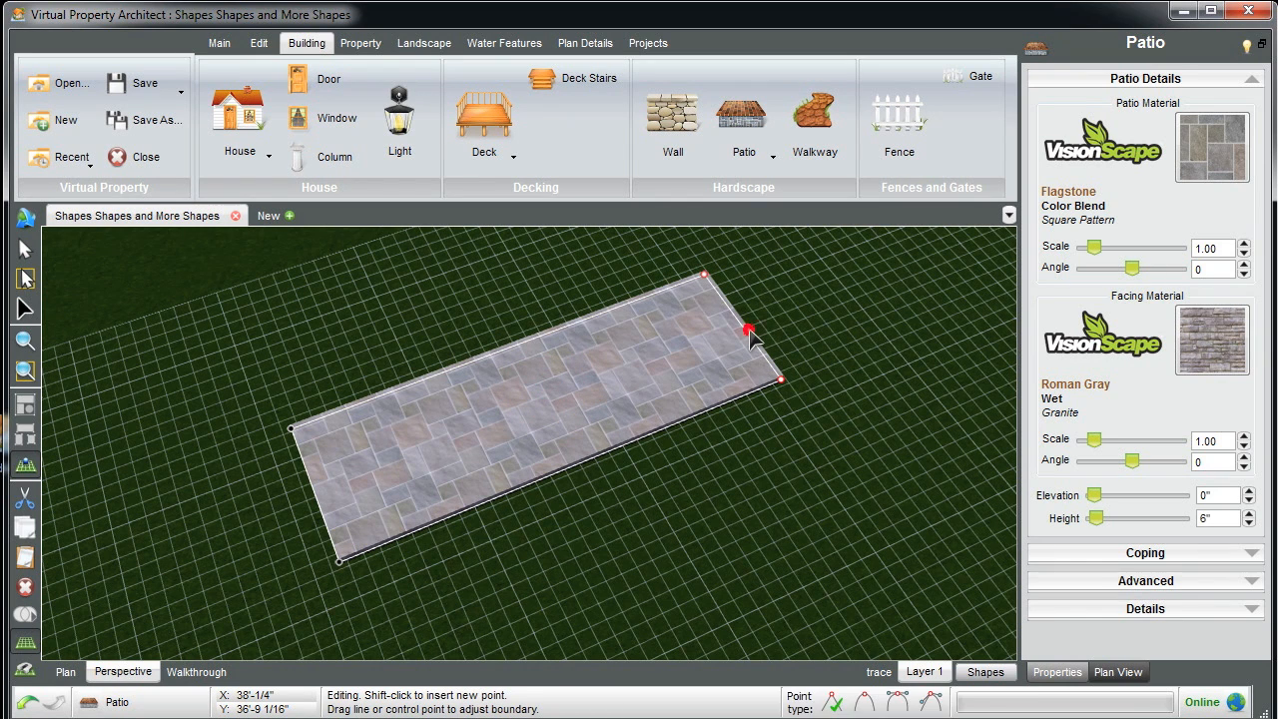
left_click_drag(751, 335, 529, 419)
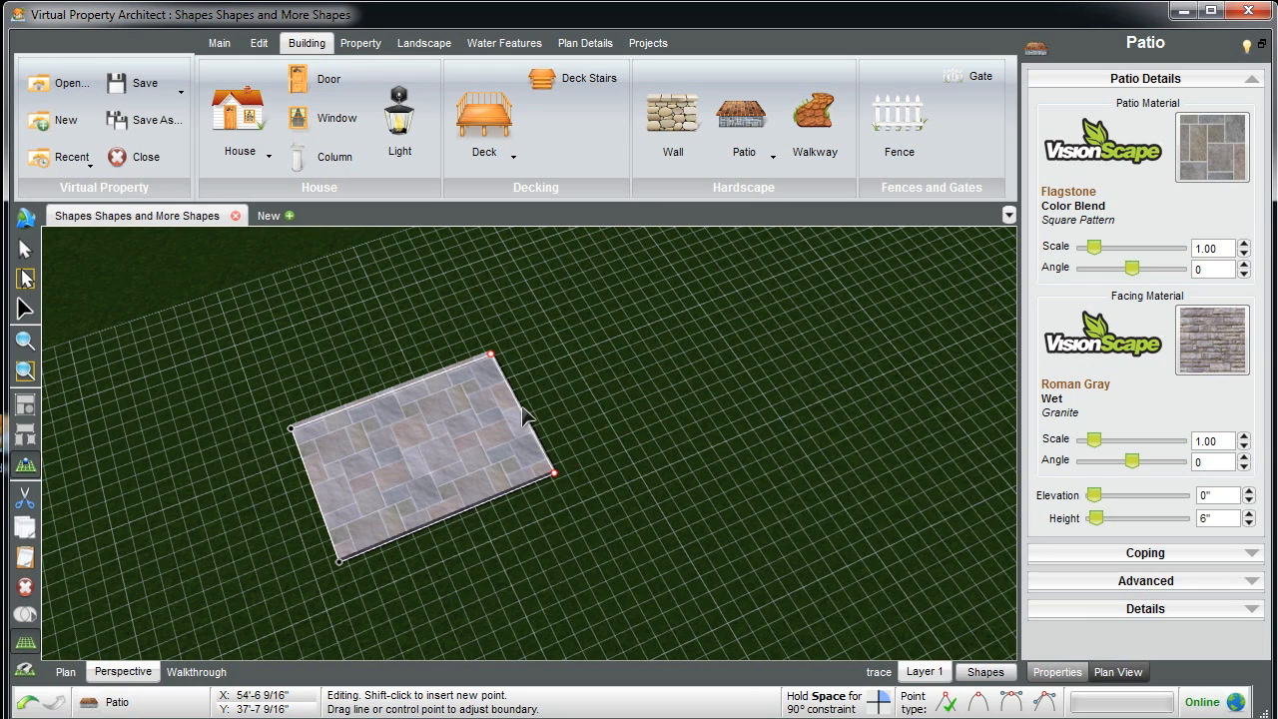
mouse_move(504, 385)
left_mouse_down()
mouse_move(584, 394)
mouse_move(537, 378)
mouse_move(547, 371)
mouse_move(582, 425)
mouse_move(556, 401)
left_mouse_up()
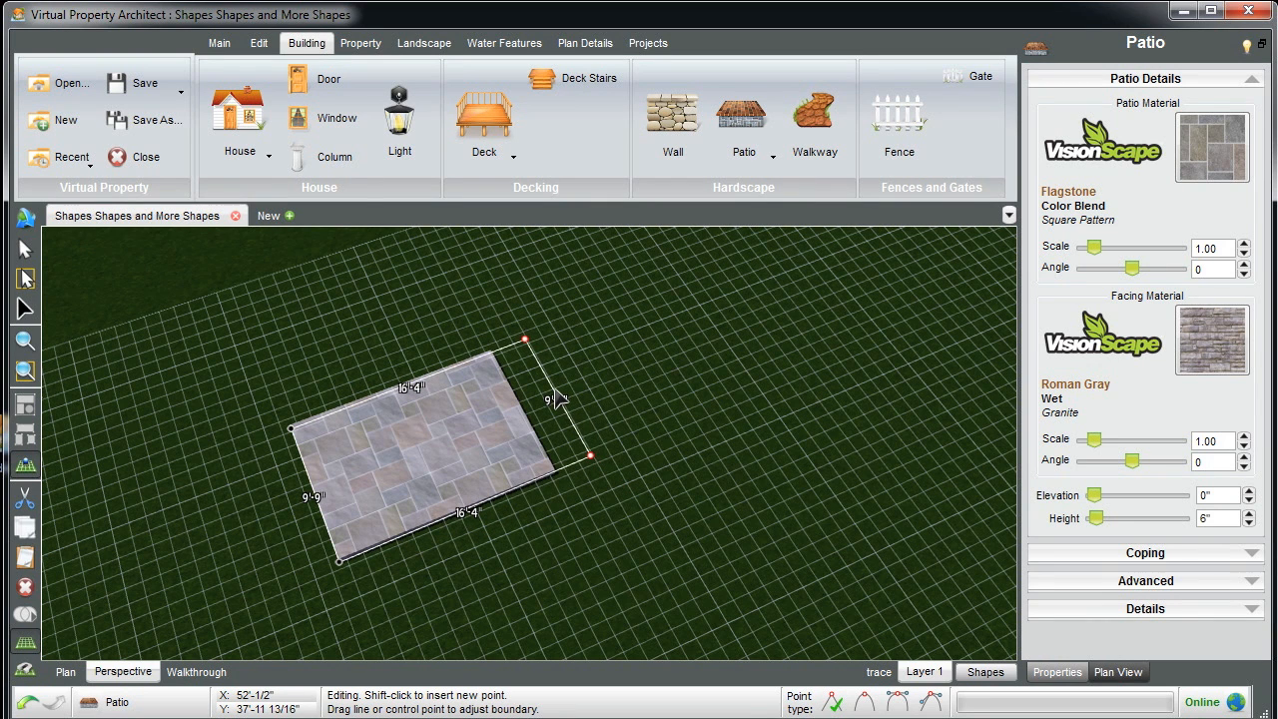
left_click_drag(556, 400, 612, 372)
left_click(788, 422)
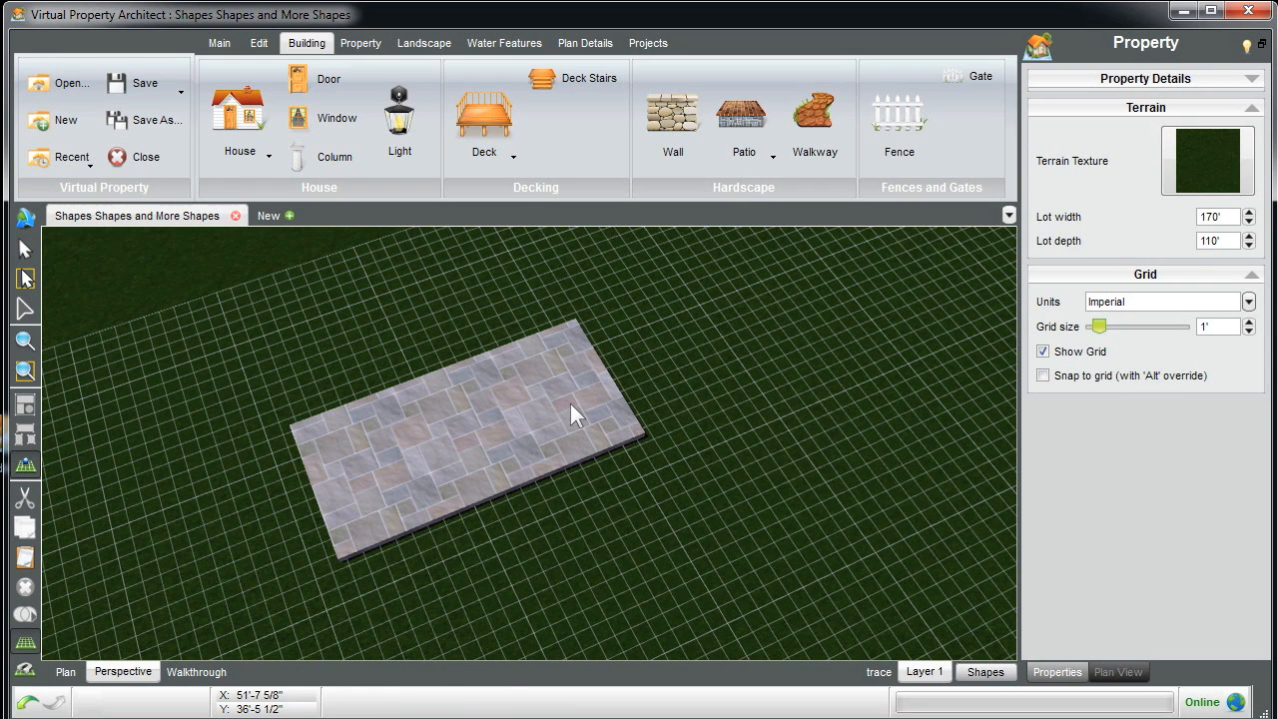
Select both corner points of the patio's moved short edge and convert them to curve points with independent handles.
left_click(522, 397)
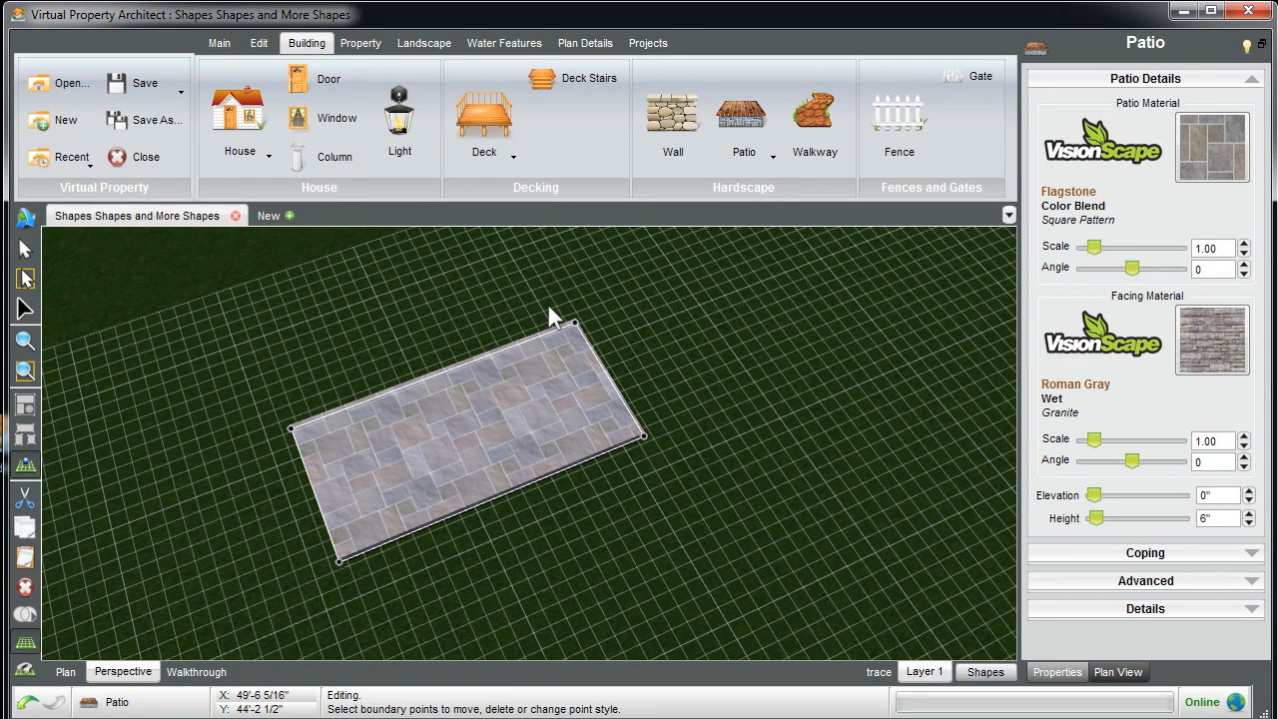
left_click(25, 279)
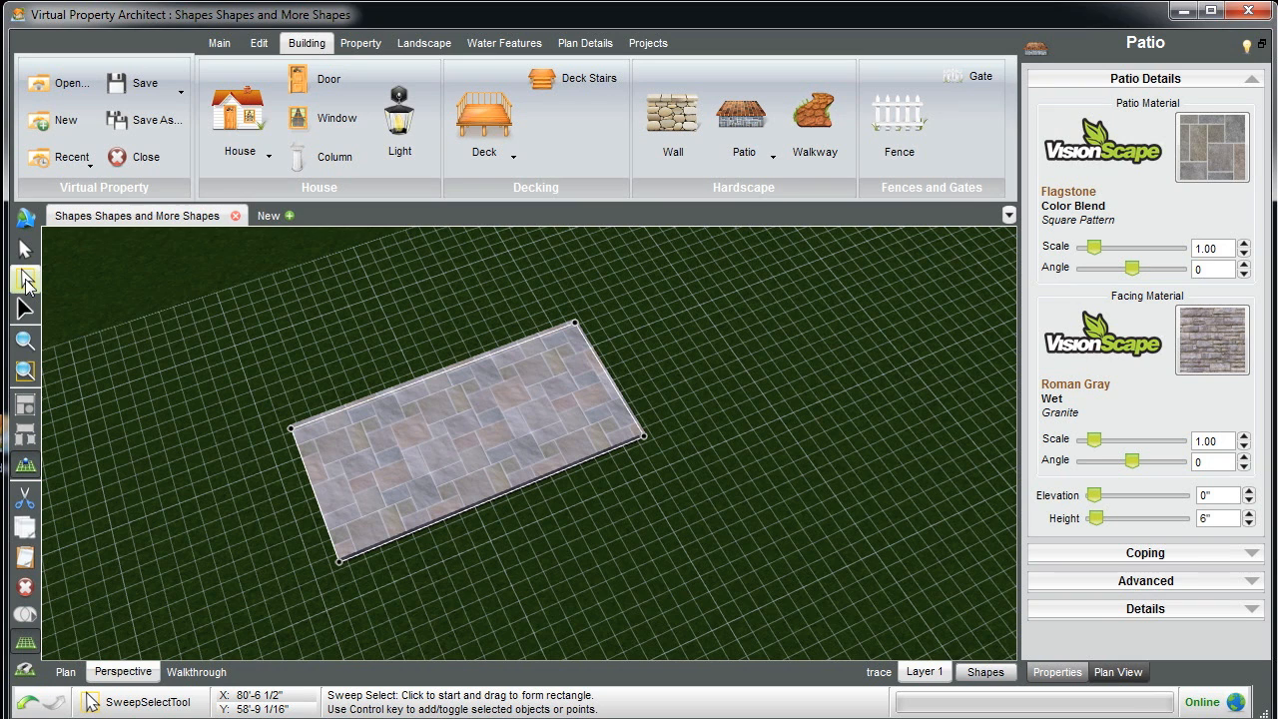
left_click_drag(531, 260, 708, 530)
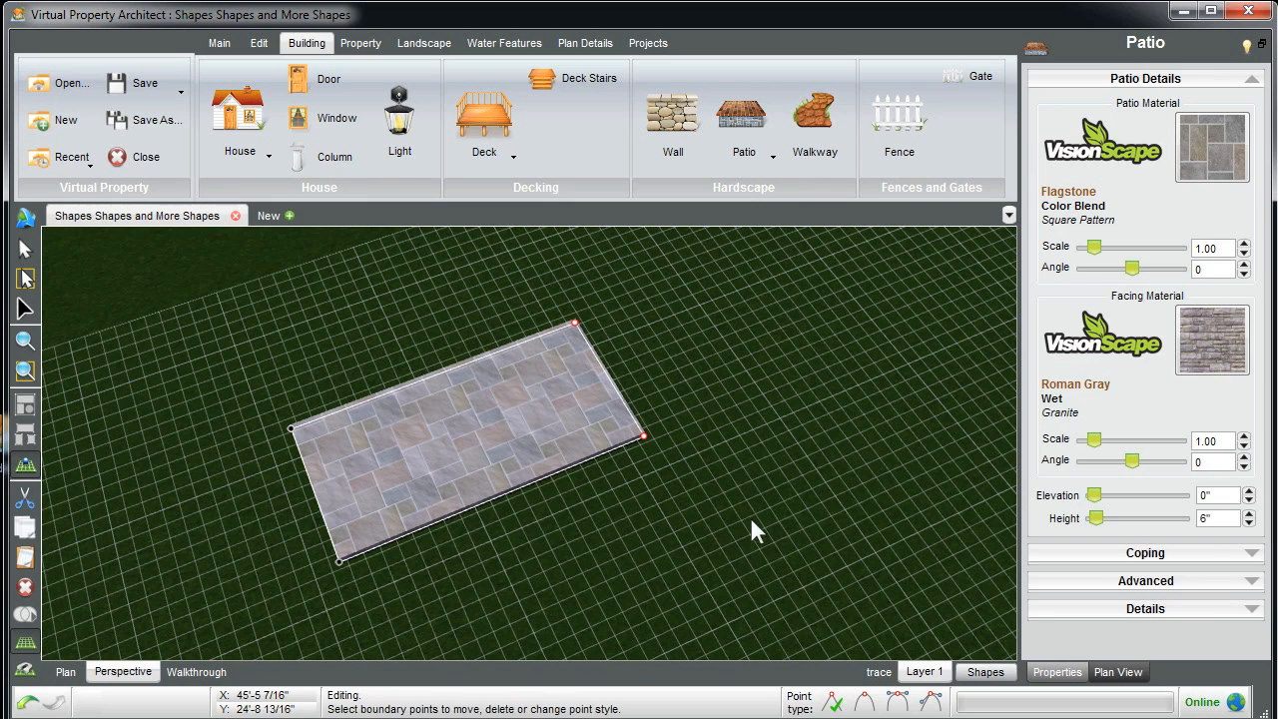
left_click(740, 484)
left_click(612, 392)
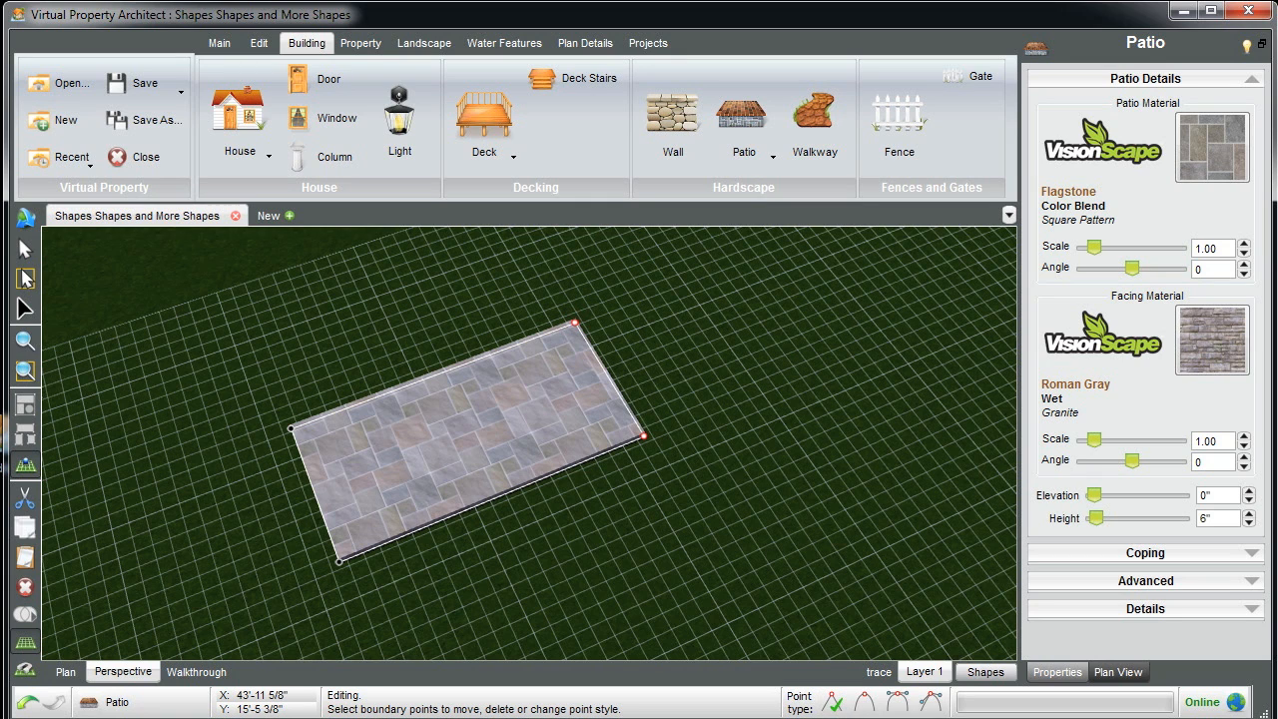
left_click(929, 703)
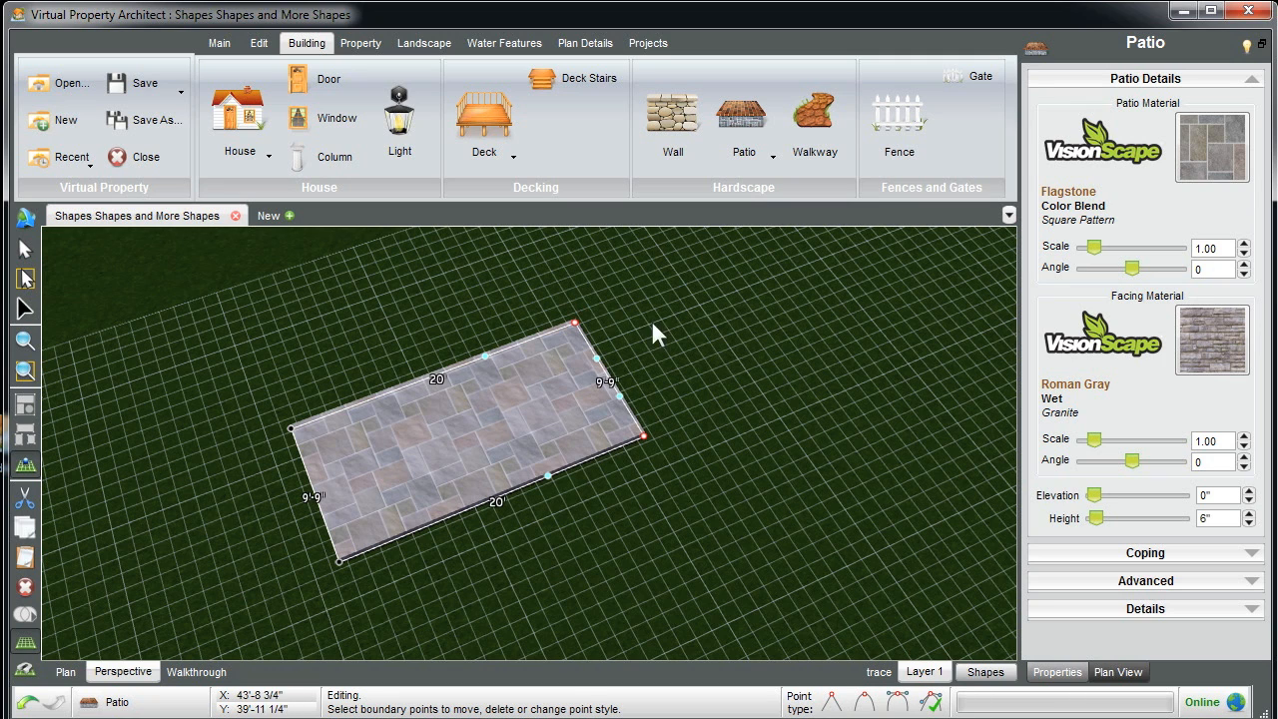
left_click(569, 410)
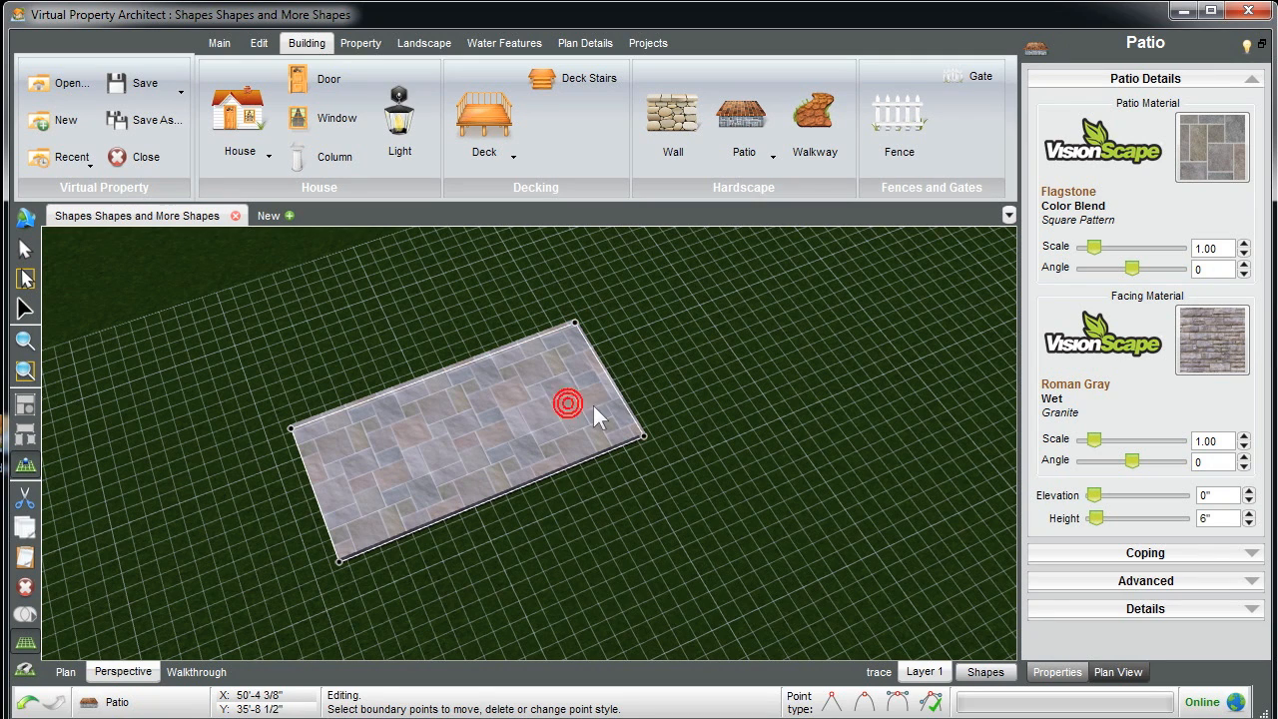
Pull the curve handles of both end points outward to shape that short edge of the patio into a half-round end.
left_click(641, 438)
left_click_drag(619, 401, 741, 403)
left_click(575, 324)
left_click_drag(595, 358, 654, 293)
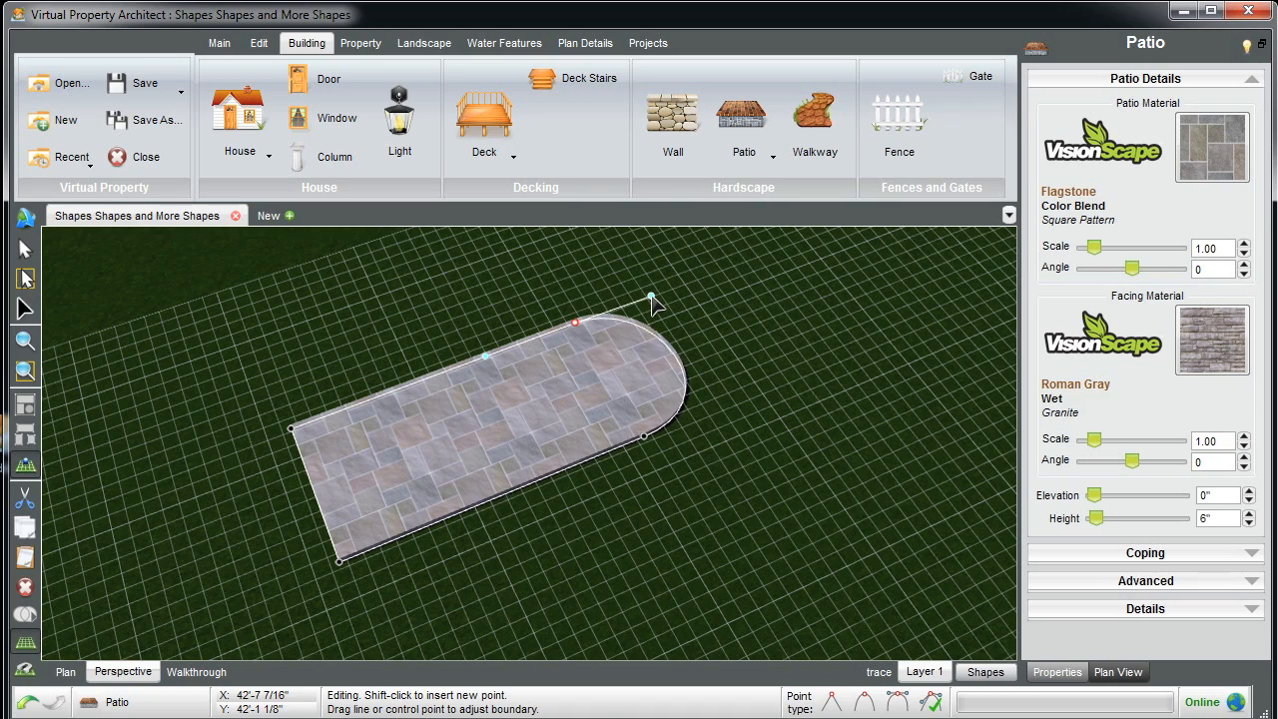
left_click(720, 387)
right_click_drag(788, 380, 785, 407)
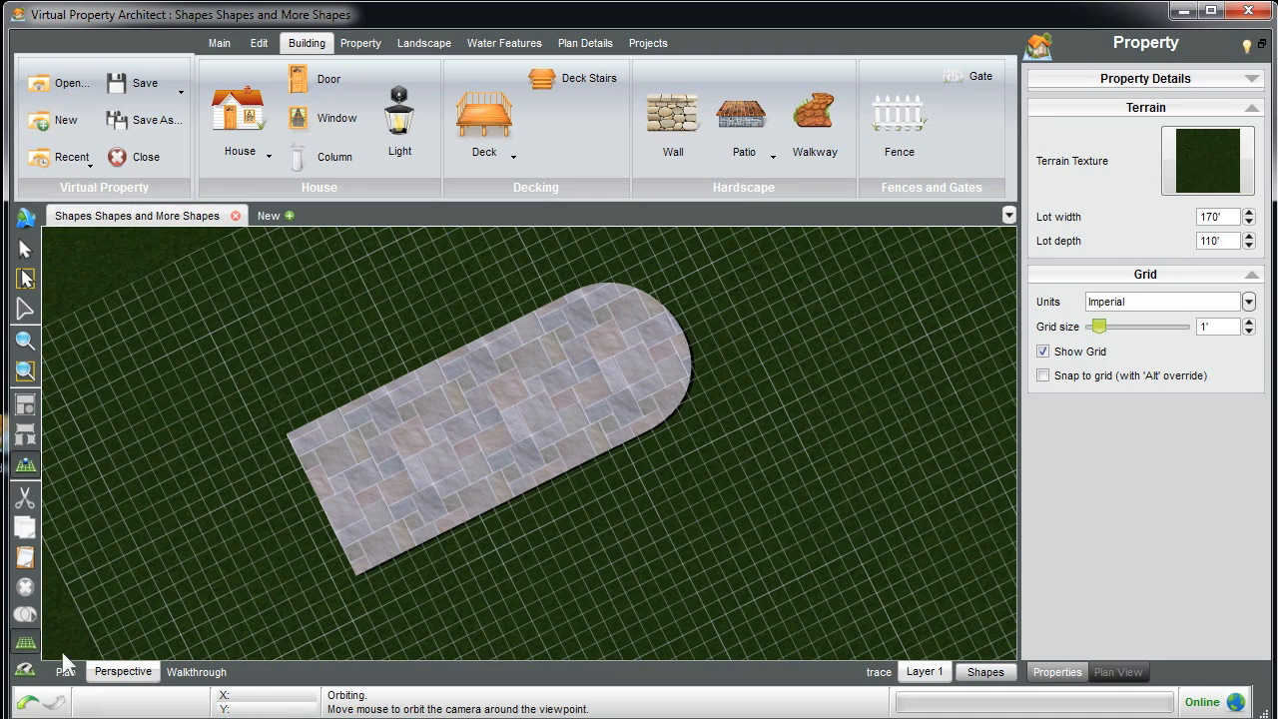
Display the rounded patio close up in plan view.
left_click(456, 469)
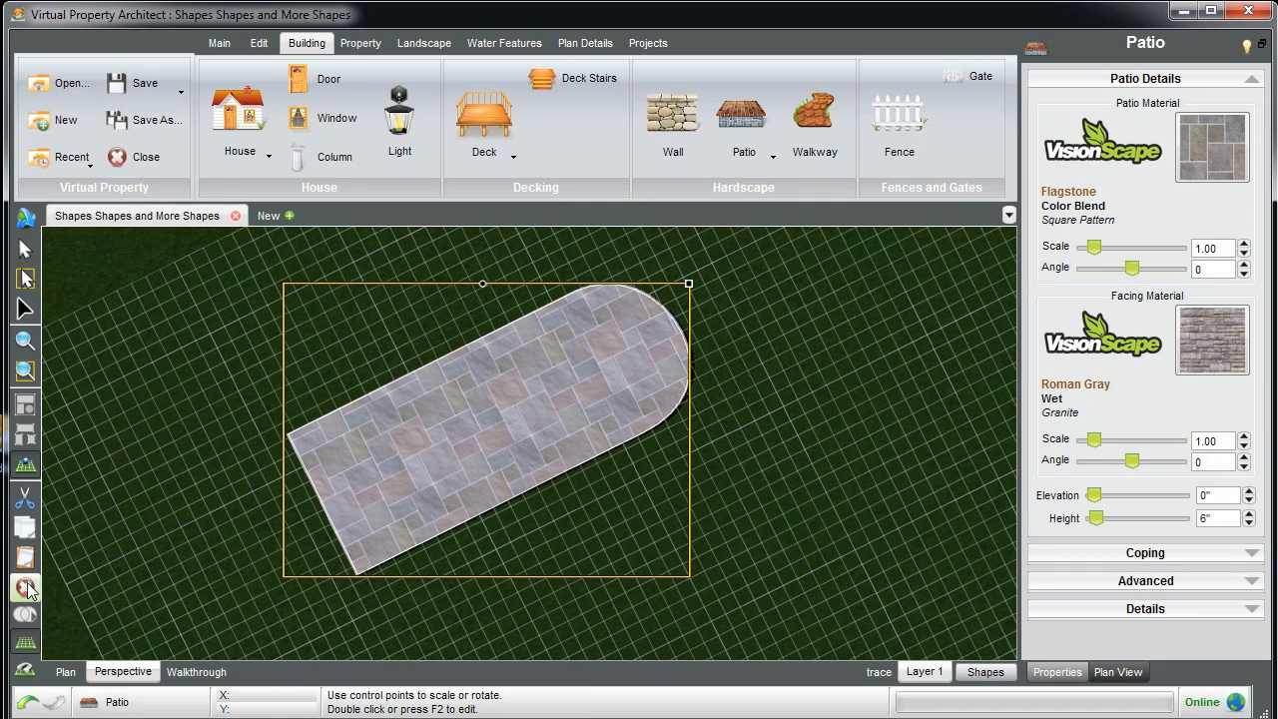
left_click(25, 345)
left_click(67, 671)
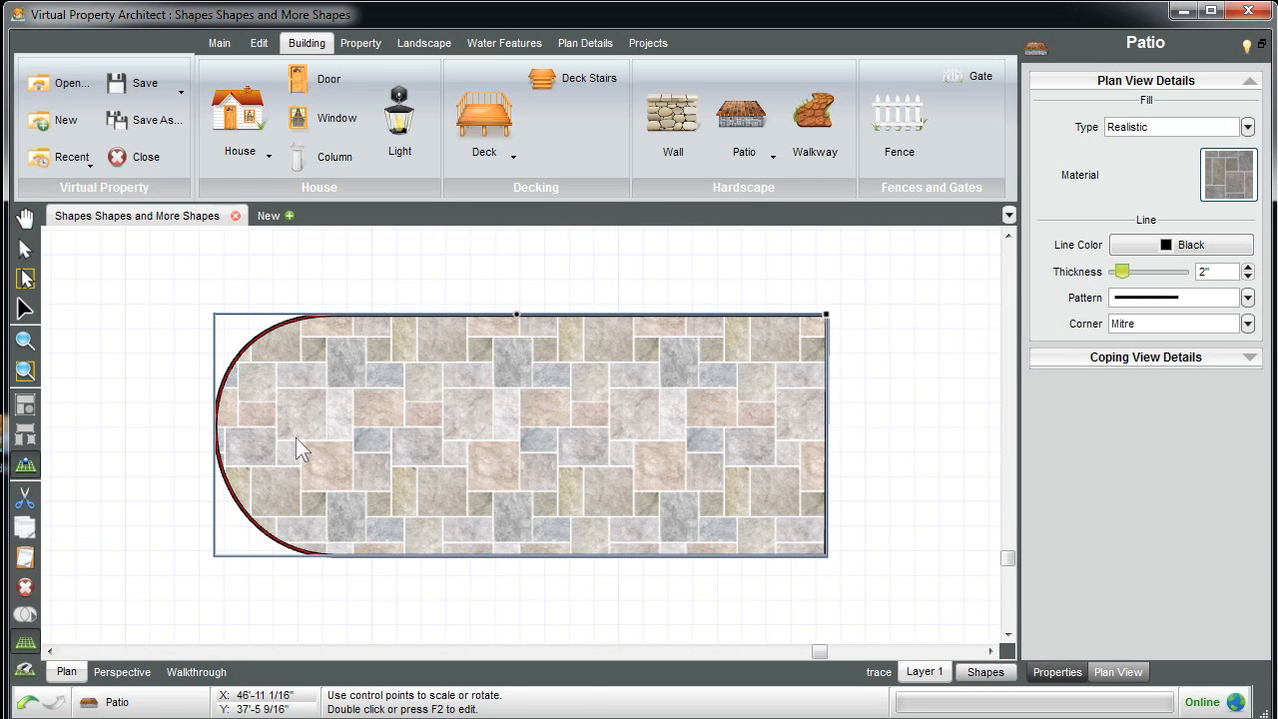
left_click(222, 256)
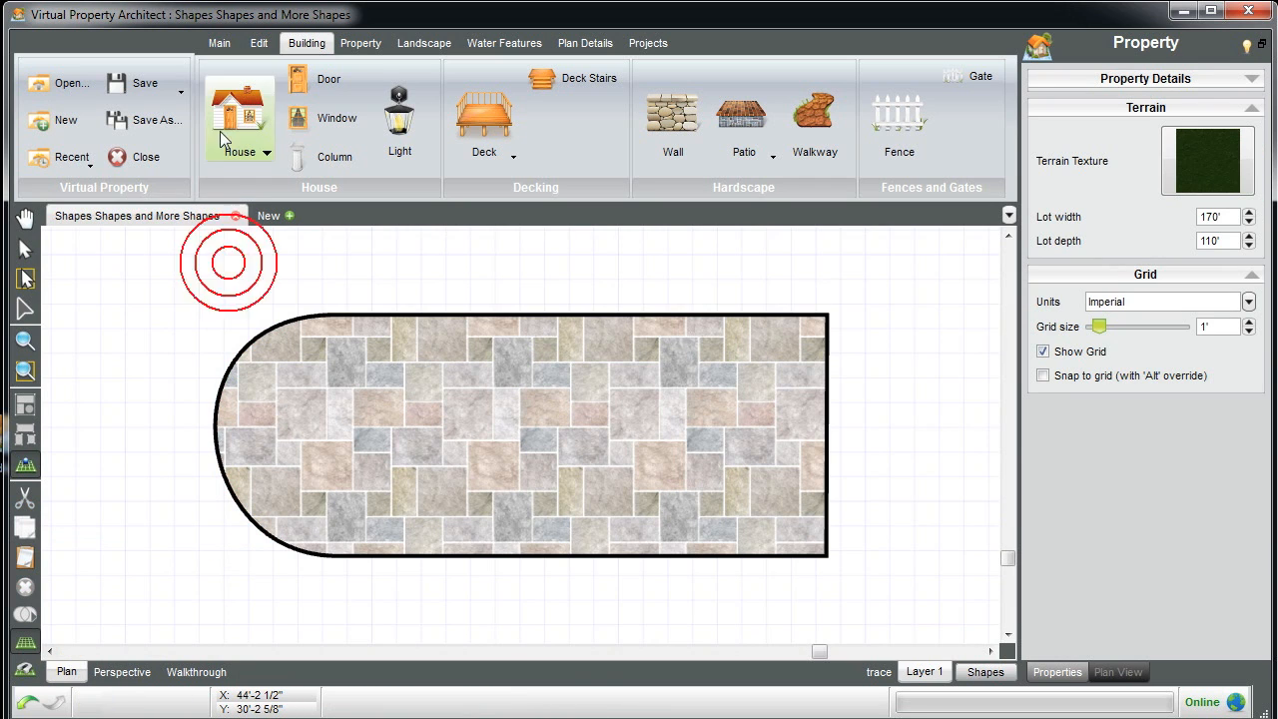
Draw a circle with the Ellipse tool in the empty area beside the patio's square end.
left_click(595, 44)
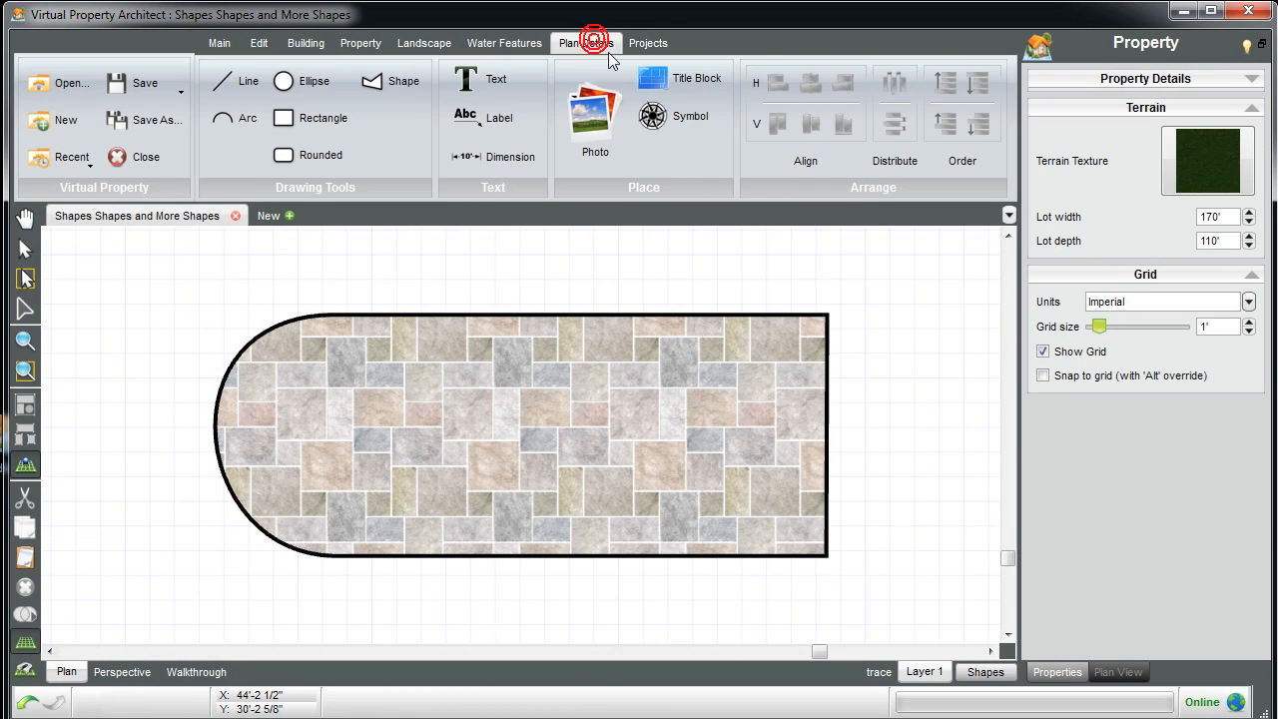
left_click(286, 84)
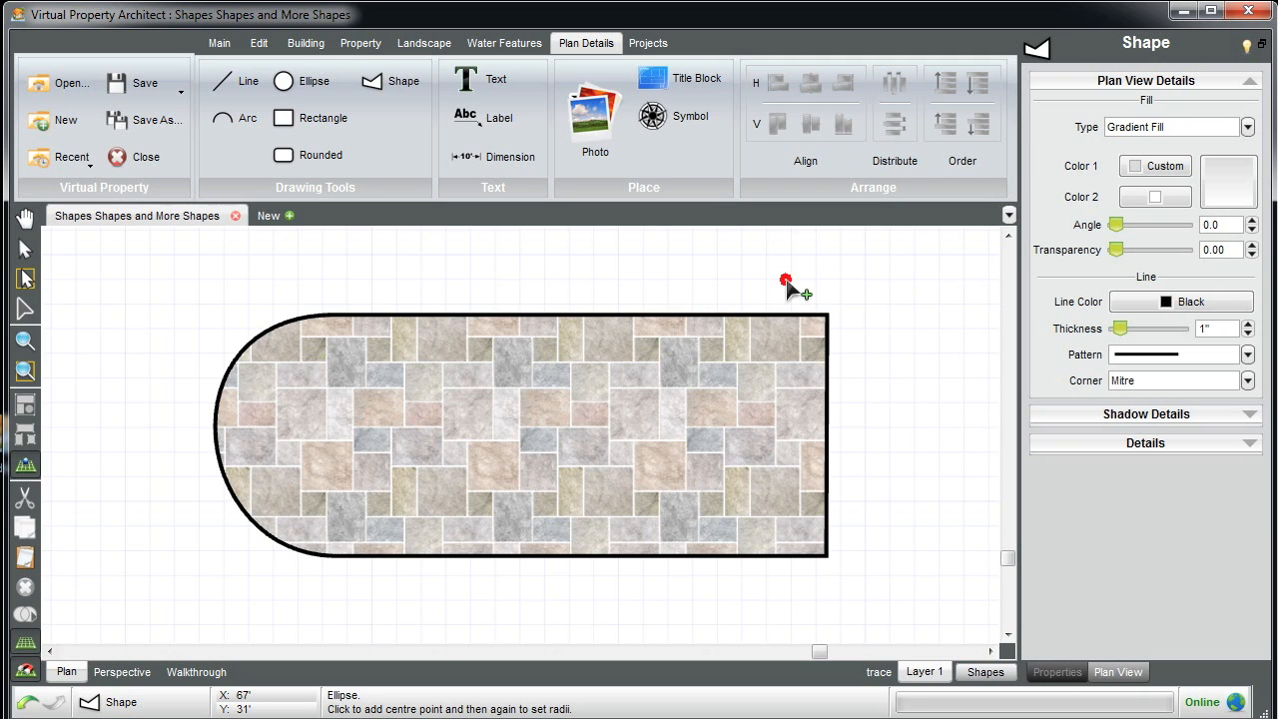
left_click(919, 477)
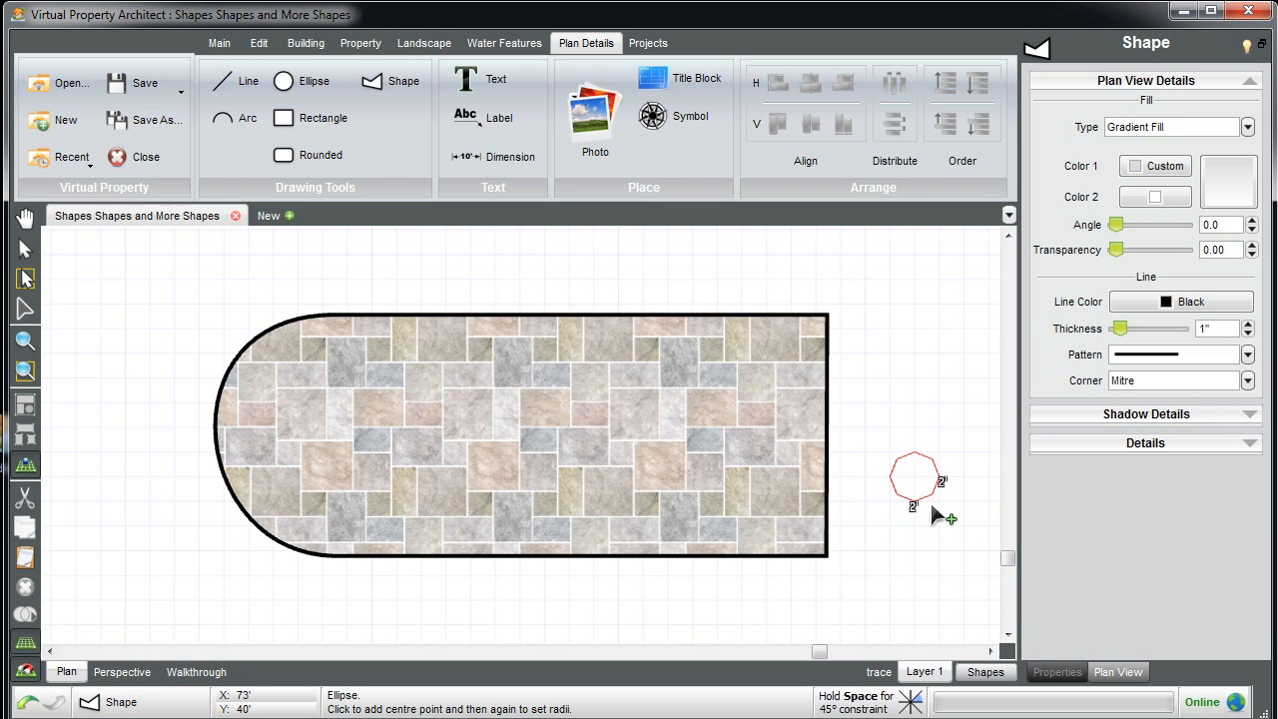
left_click(986, 585)
Move the circle onto the patio's square end and scale it to match the patio's full width.
left_click_drag(918, 479, 787, 400)
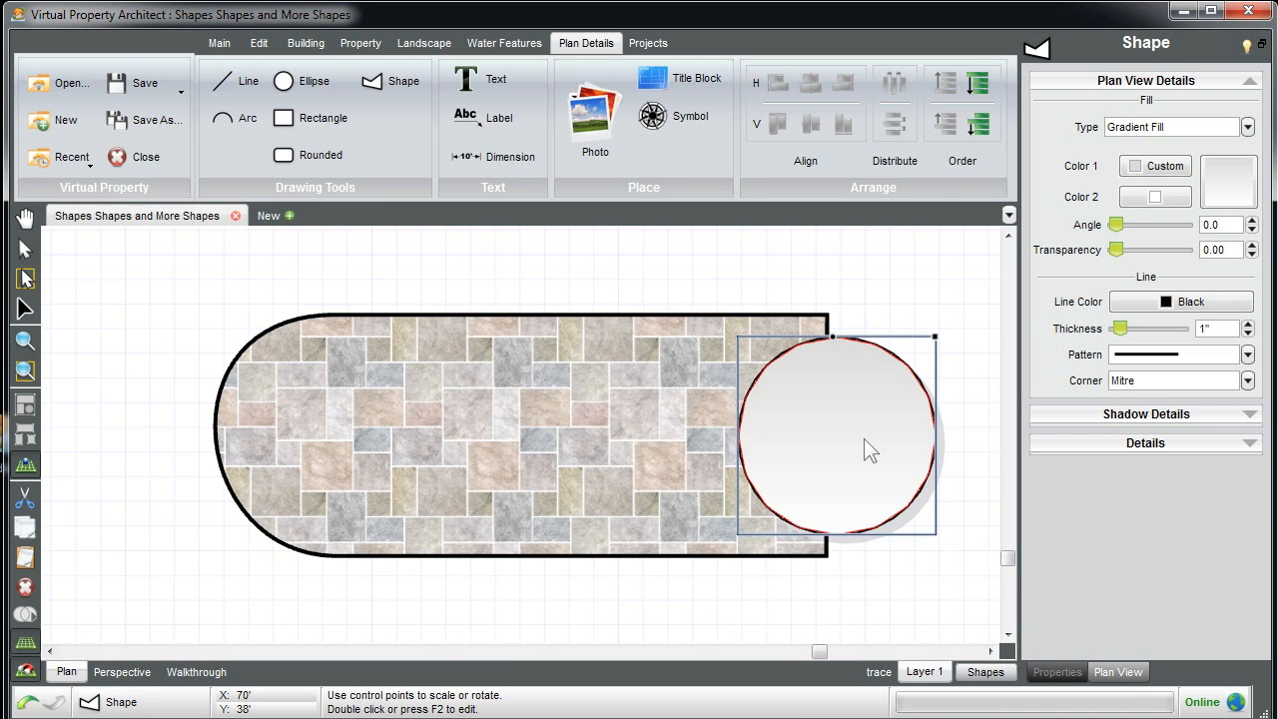
left_click_drag(935, 335, 970, 313)
left_click_drag(849, 419, 809, 397)
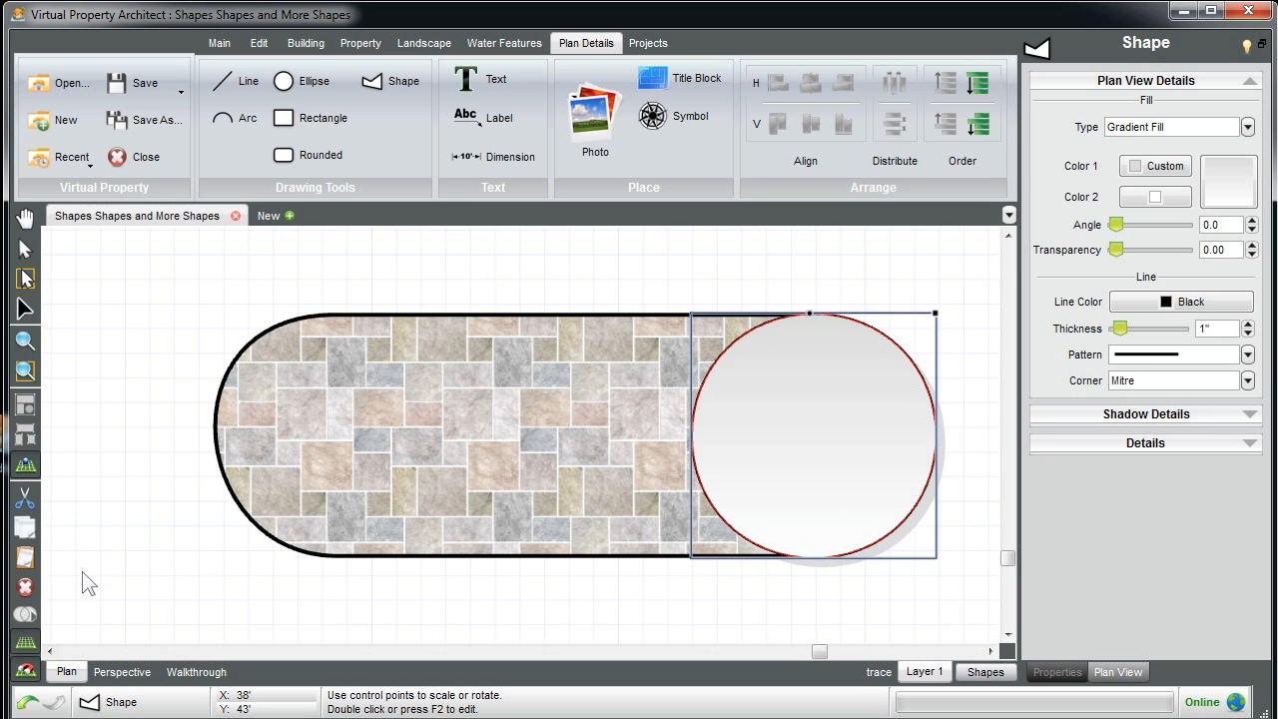
left_click(599, 255)
left_click_drag(757, 399, 764, 398)
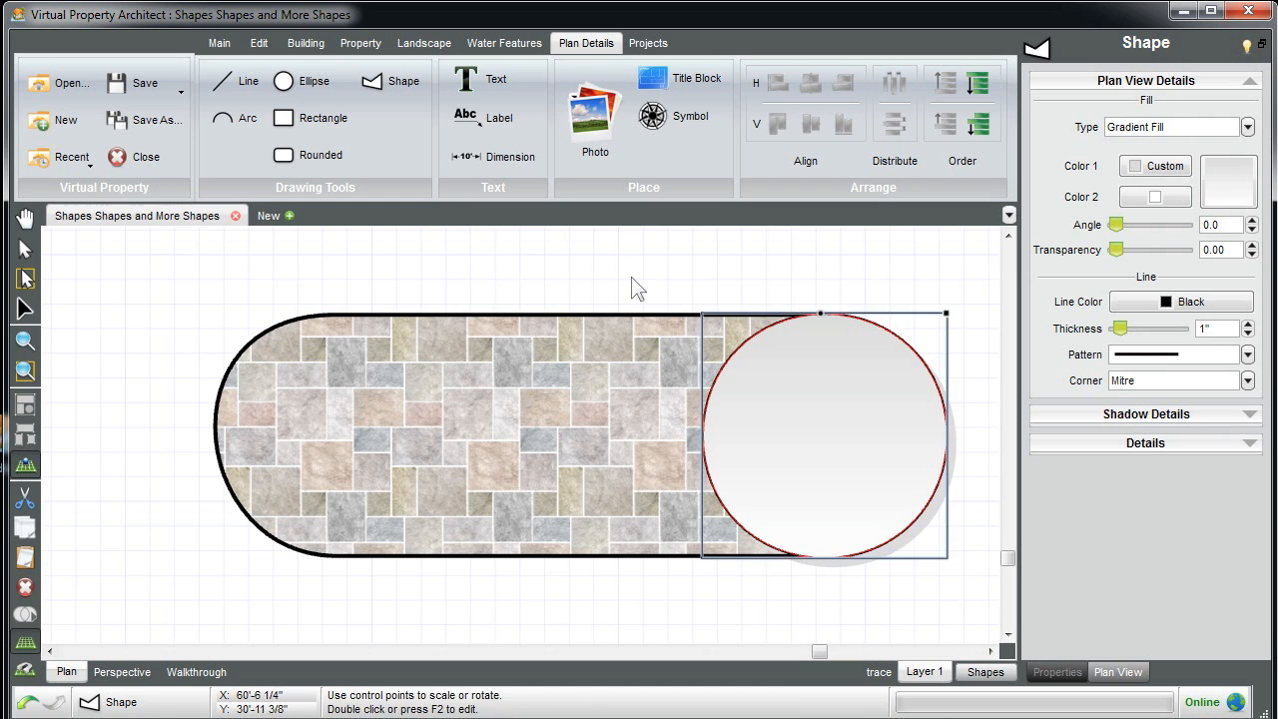
left_click(616, 250)
left_click(545, 416)
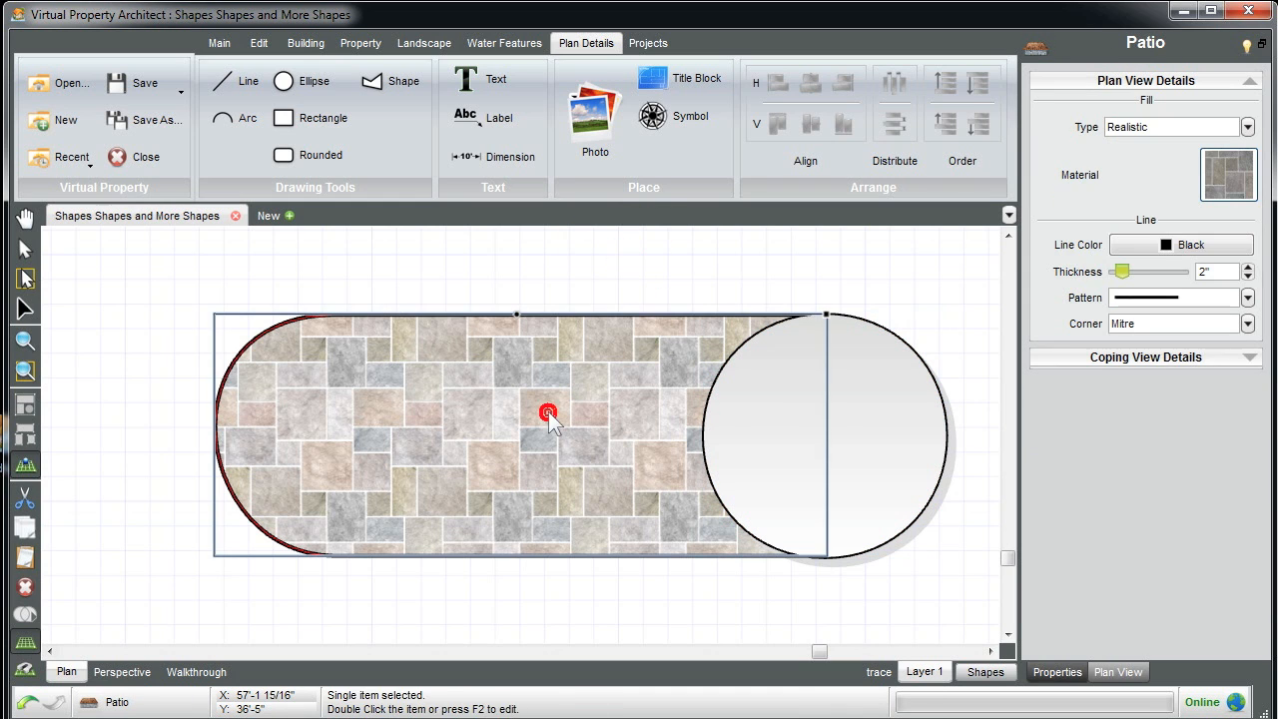
left_click(884, 441)
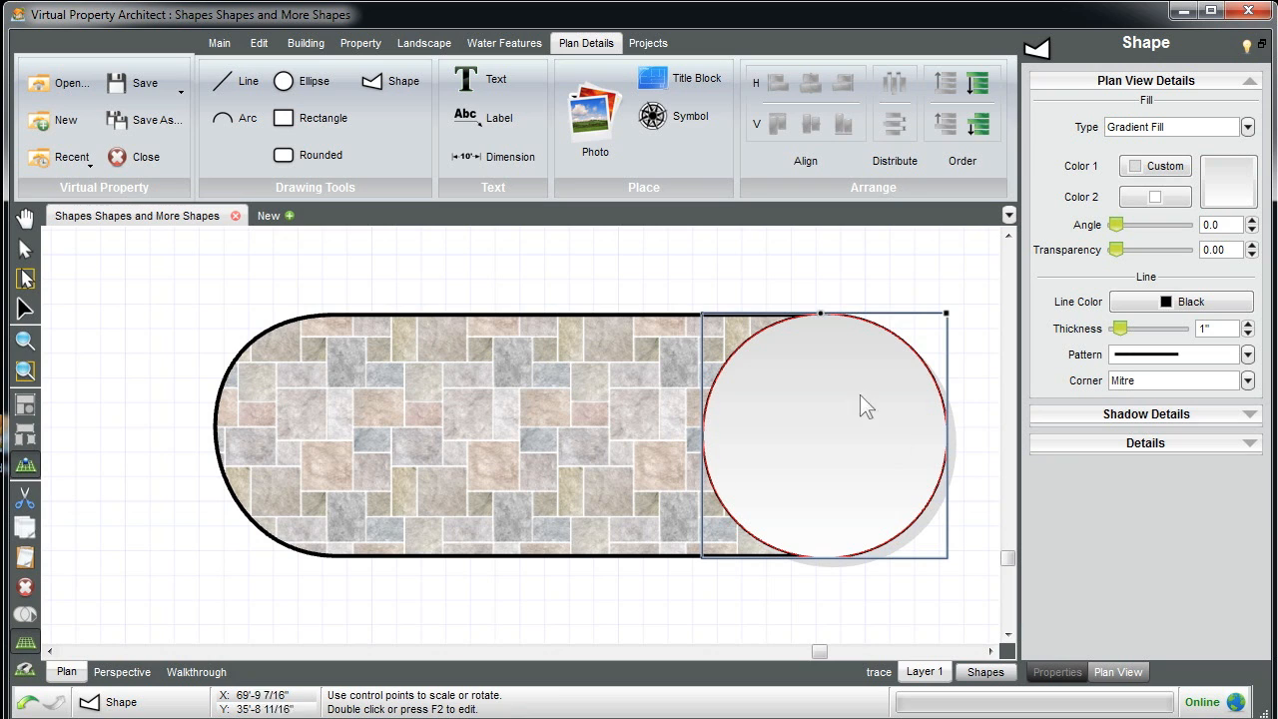
left_click(609, 249)
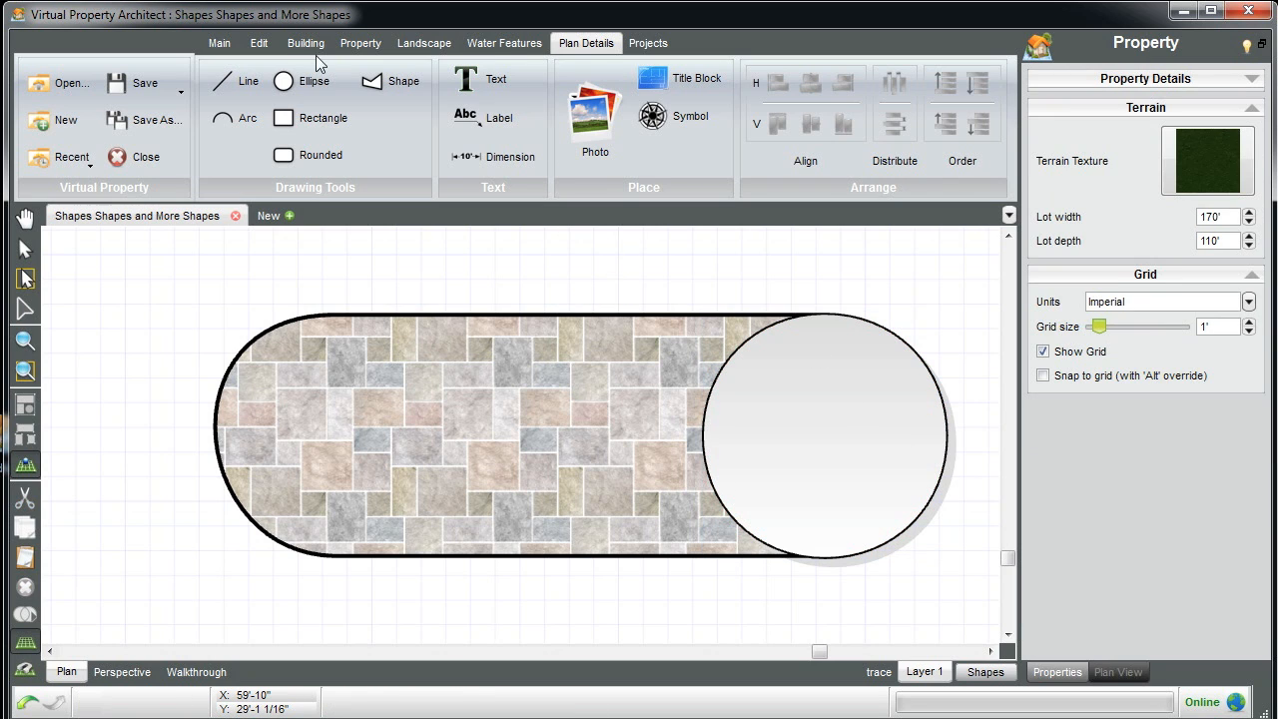
Draw a small four-sided patio overlapping the long upper edge of the existing patio.
left_click(304, 43)
left_click(722, 121)
left_click(499, 247)
left_click(641, 270)
left_click(576, 392)
left_click(434, 344)
right_click(432, 341)
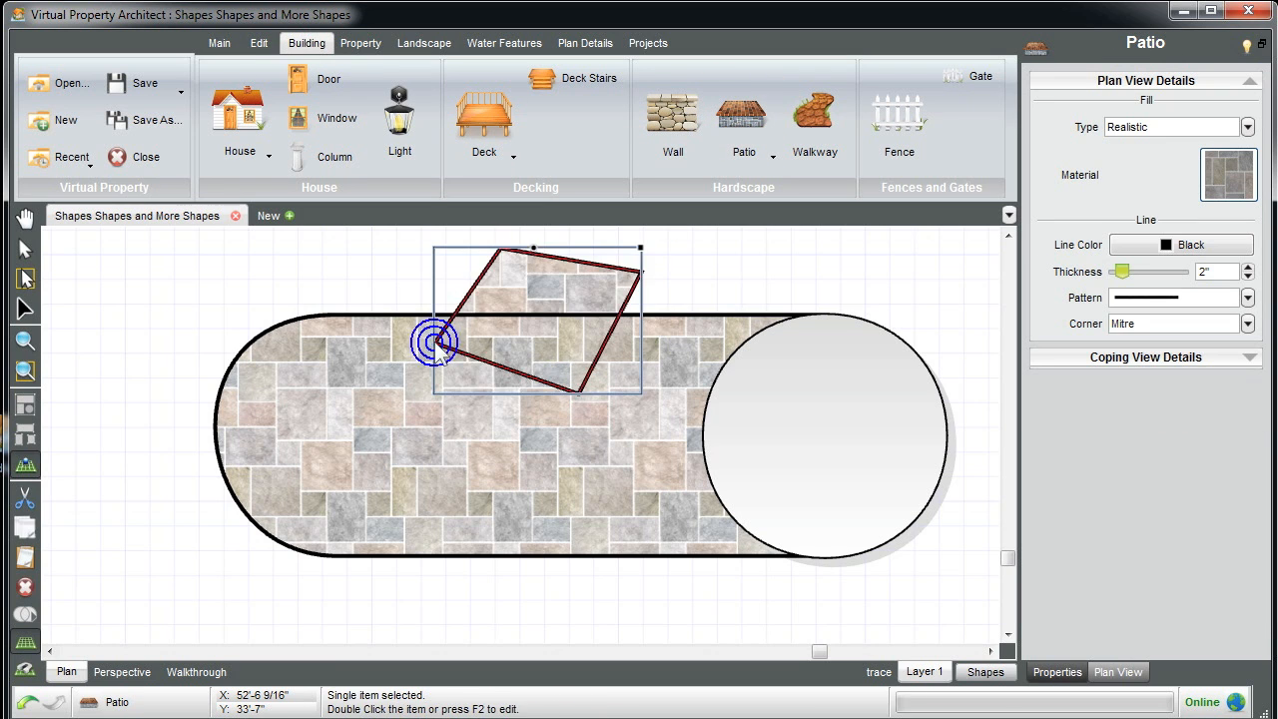
left_click(392, 274)
Copy the circle and apply it to the small four-sided patio with Paste shape and Move.
left_click(845, 397)
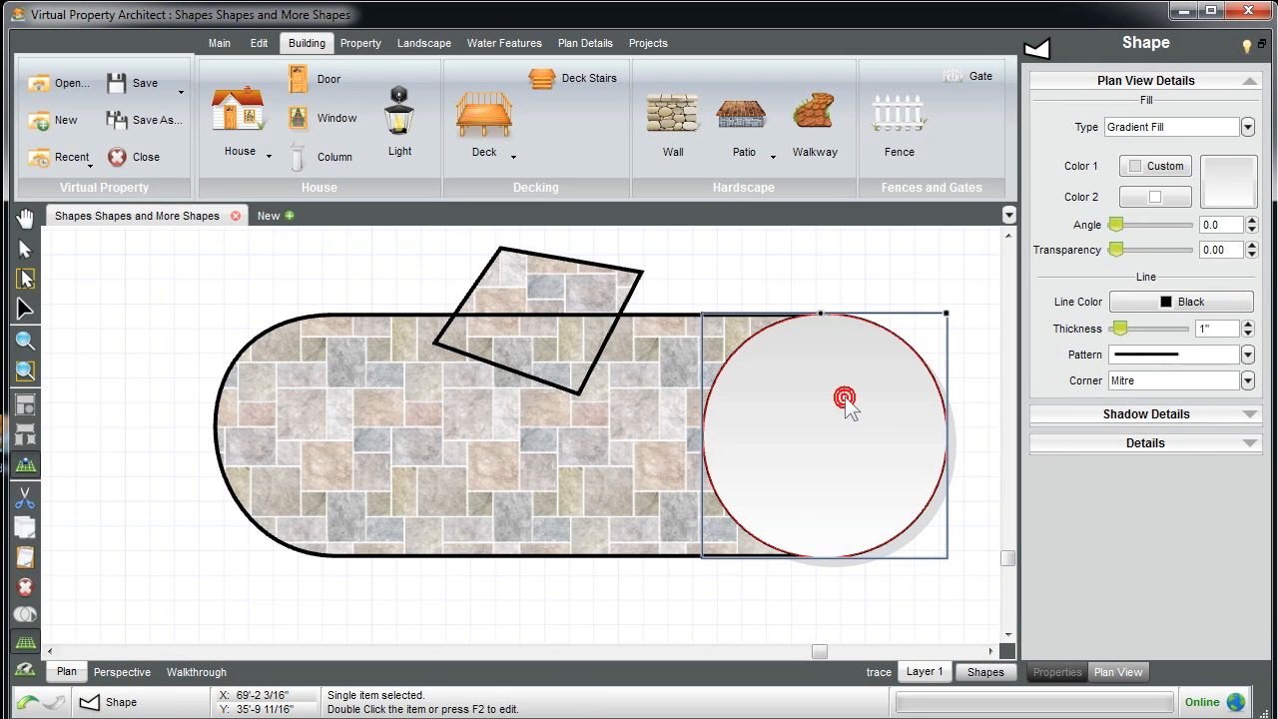
right_click(836, 343)
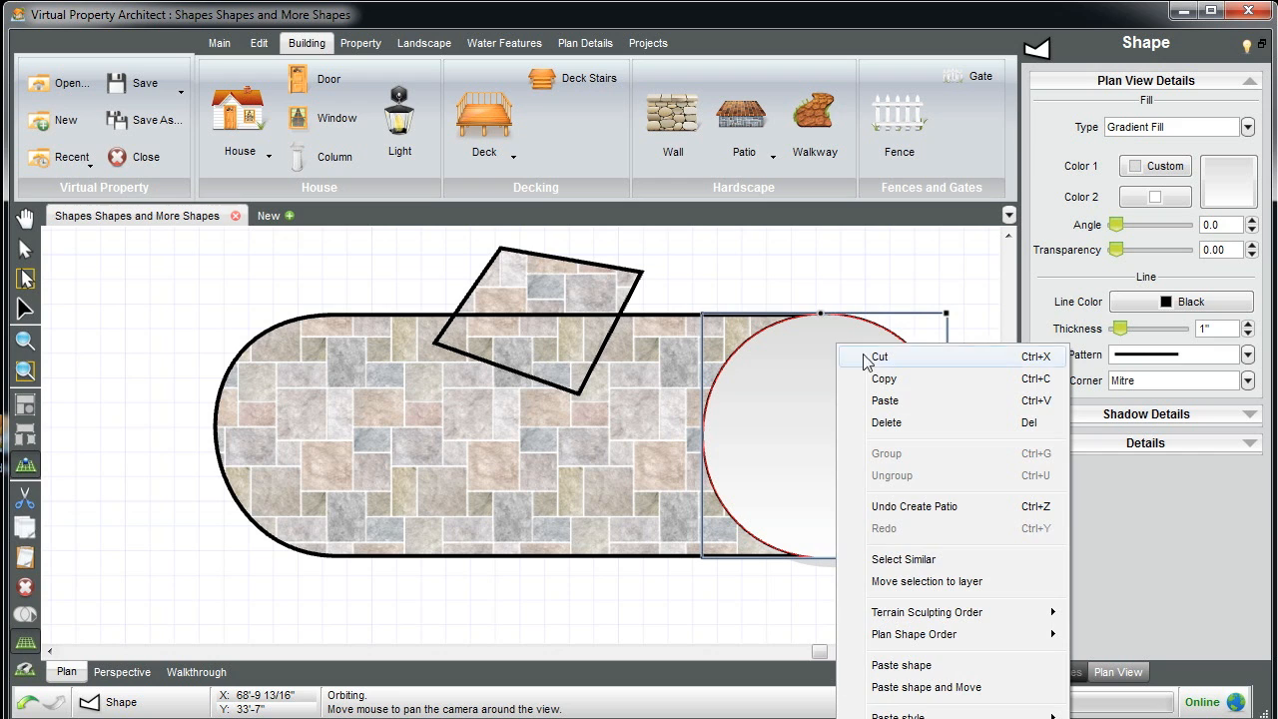
left_click(892, 380)
left_click(547, 282)
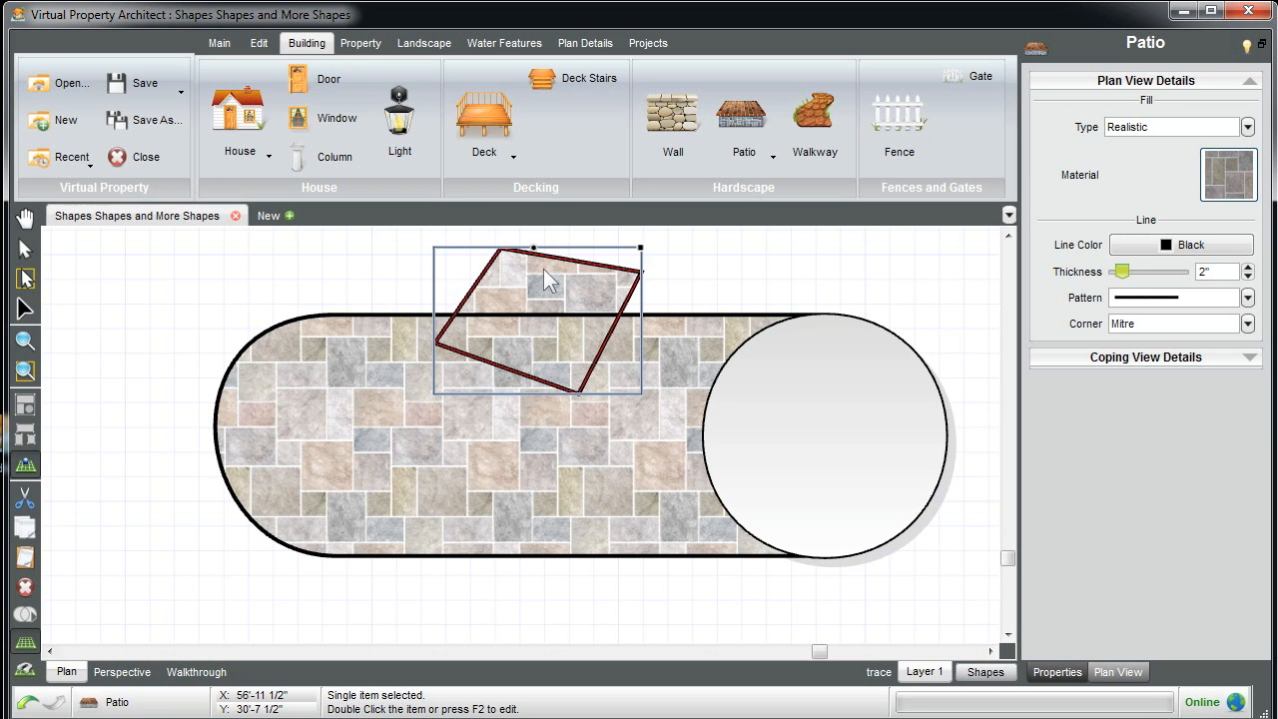
right_click(543, 269)
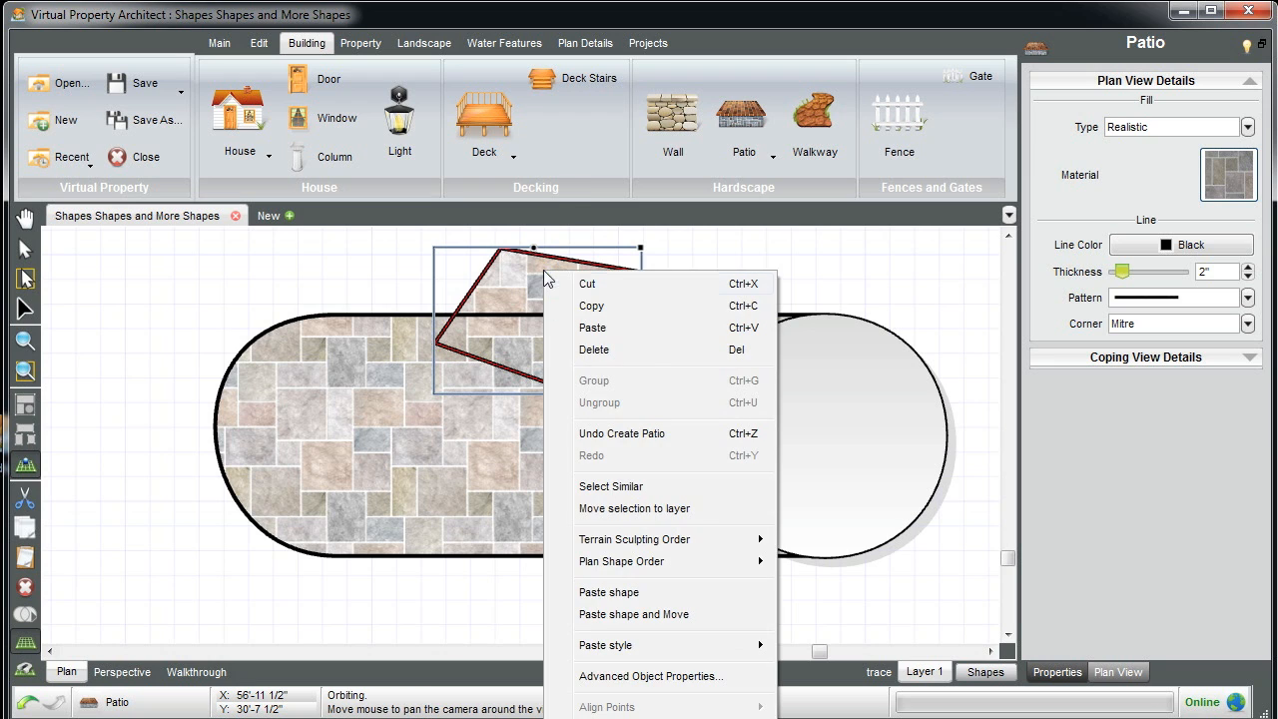
left_click(667, 614)
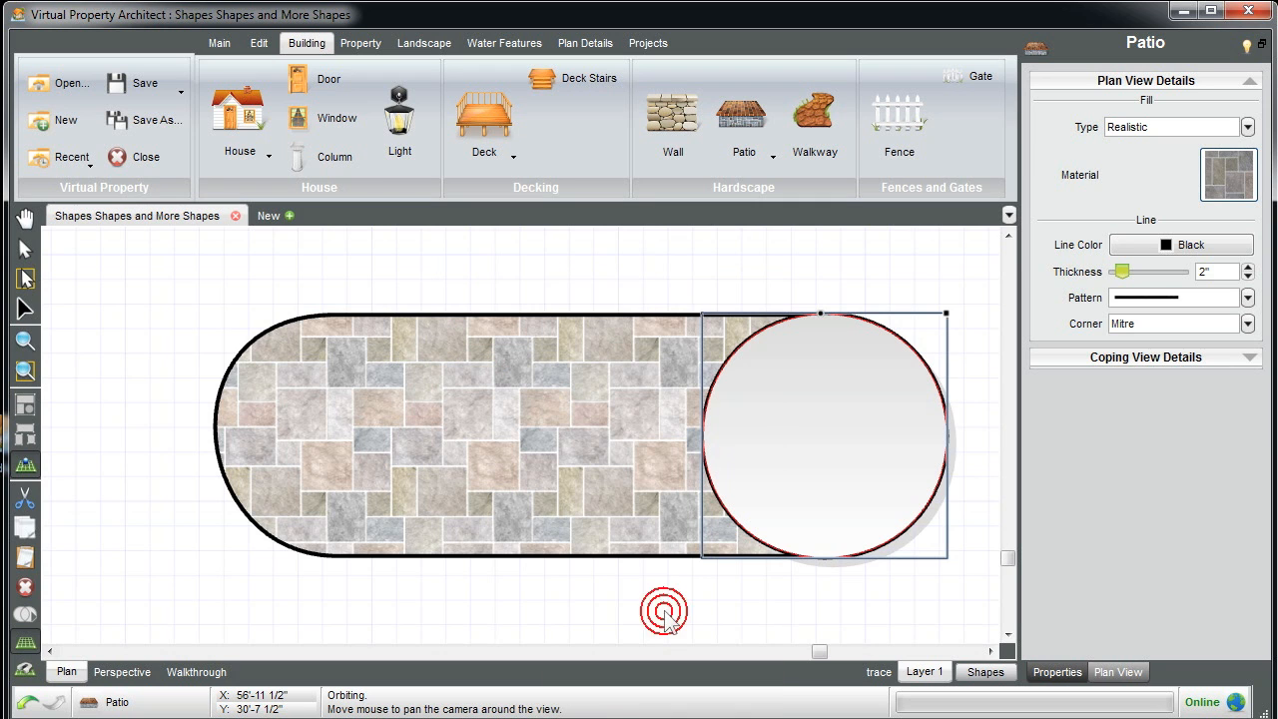
left_click(670, 277)
Delete the gradient-filled circle covering the circular patio at the long patio's square end.
left_click(823, 382)
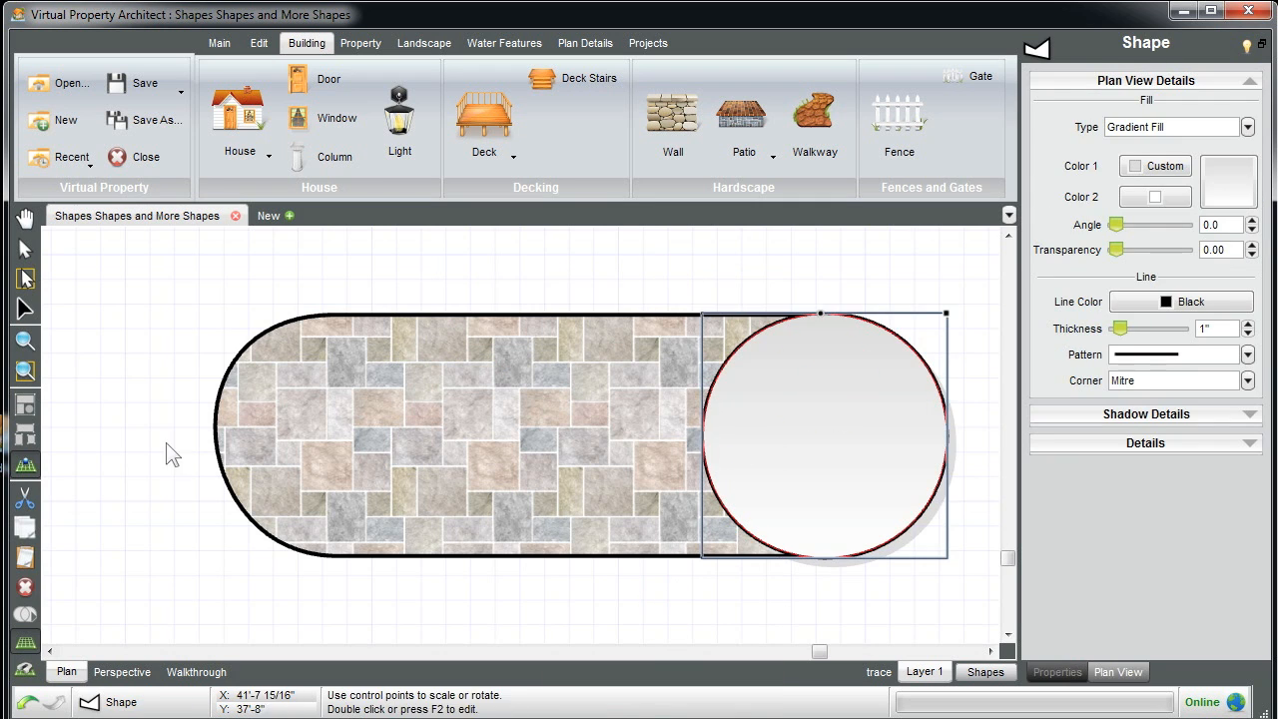
left_click(26, 587)
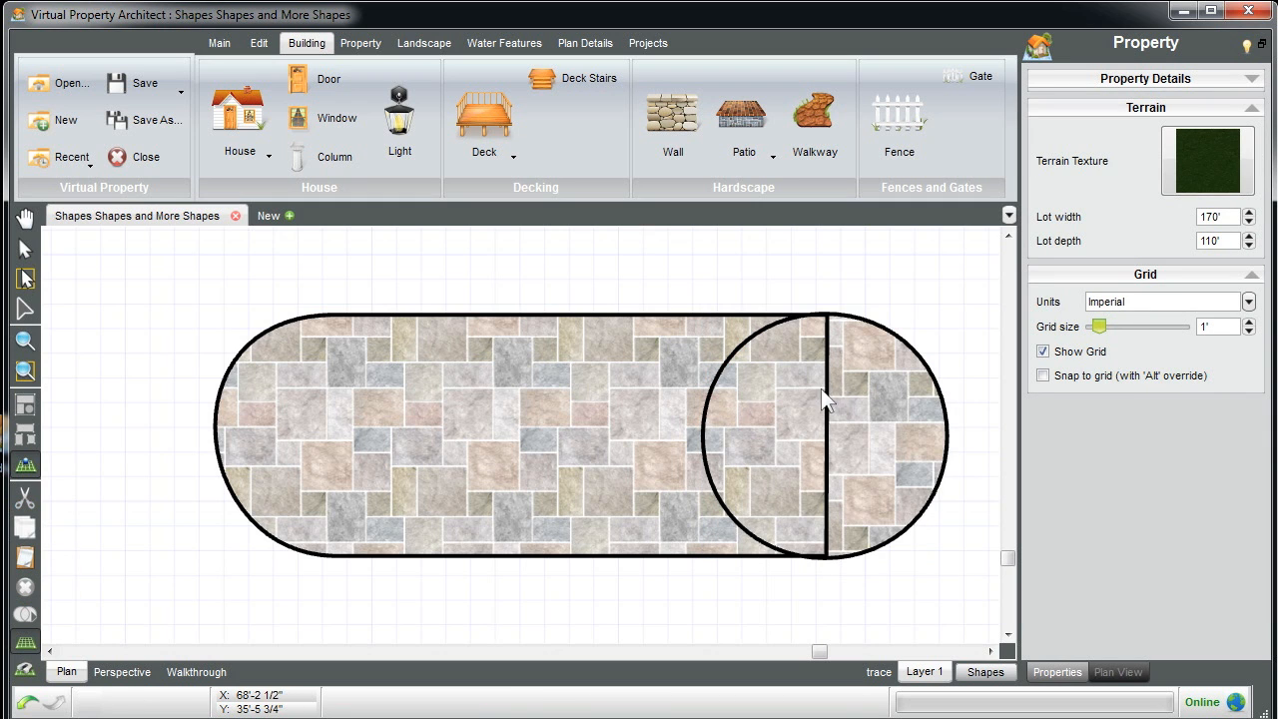
left_click(862, 388)
left_click(607, 422)
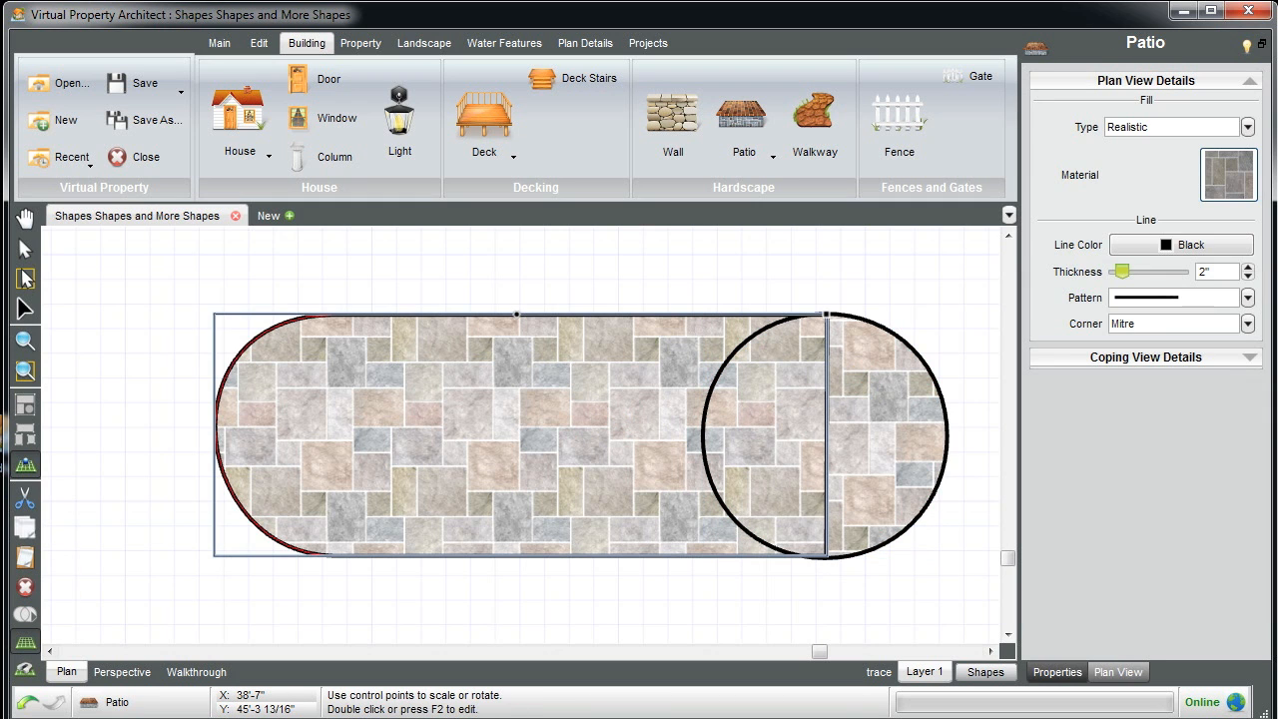
Examine in the perspective view how the circular patio overlaps the long patio's square end.
left_click(141, 673)
left_click(408, 377)
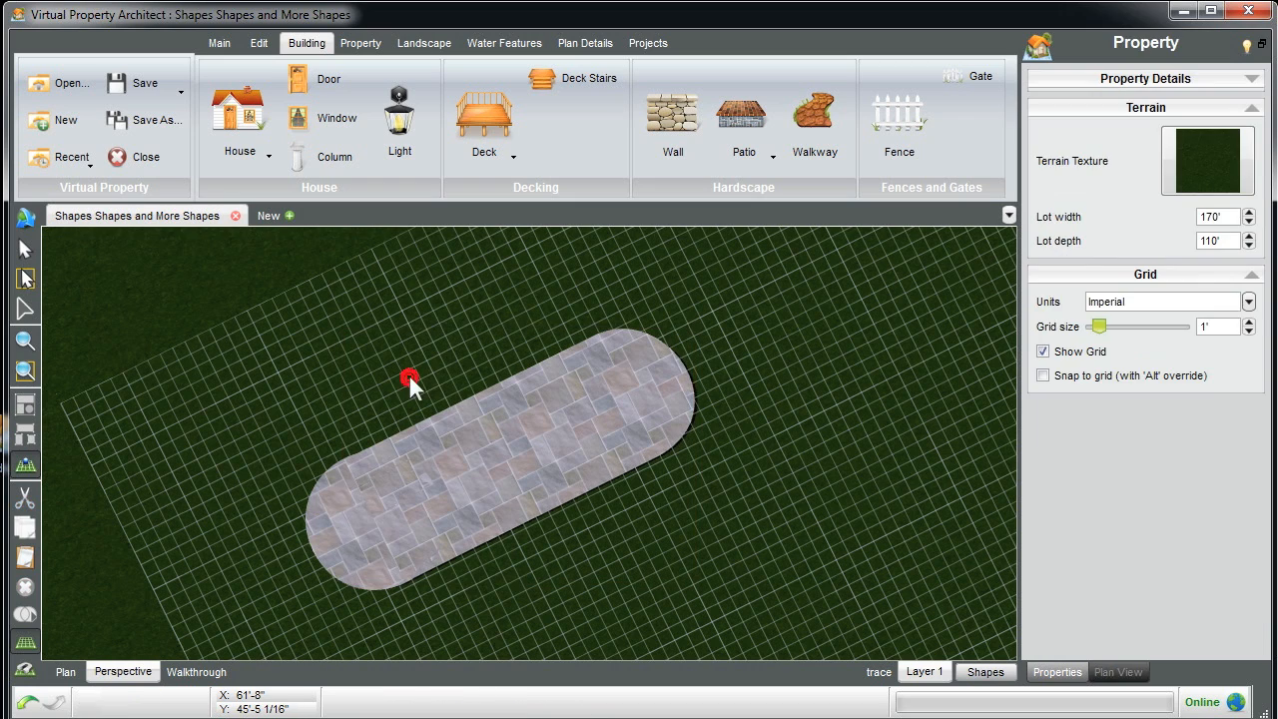
left_click(344, 517)
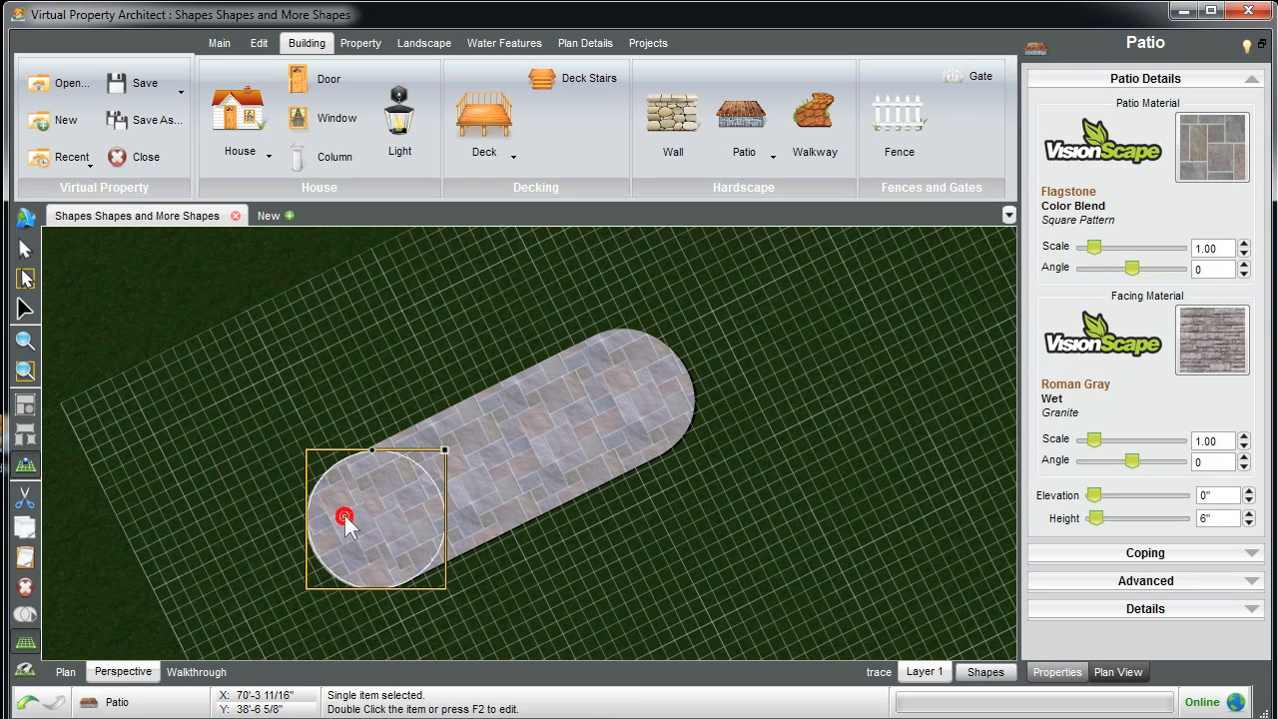
left_click(25, 340)
right_click_drag(231, 365, 650, 384)
left_click(813, 411)
left_click(578, 438)
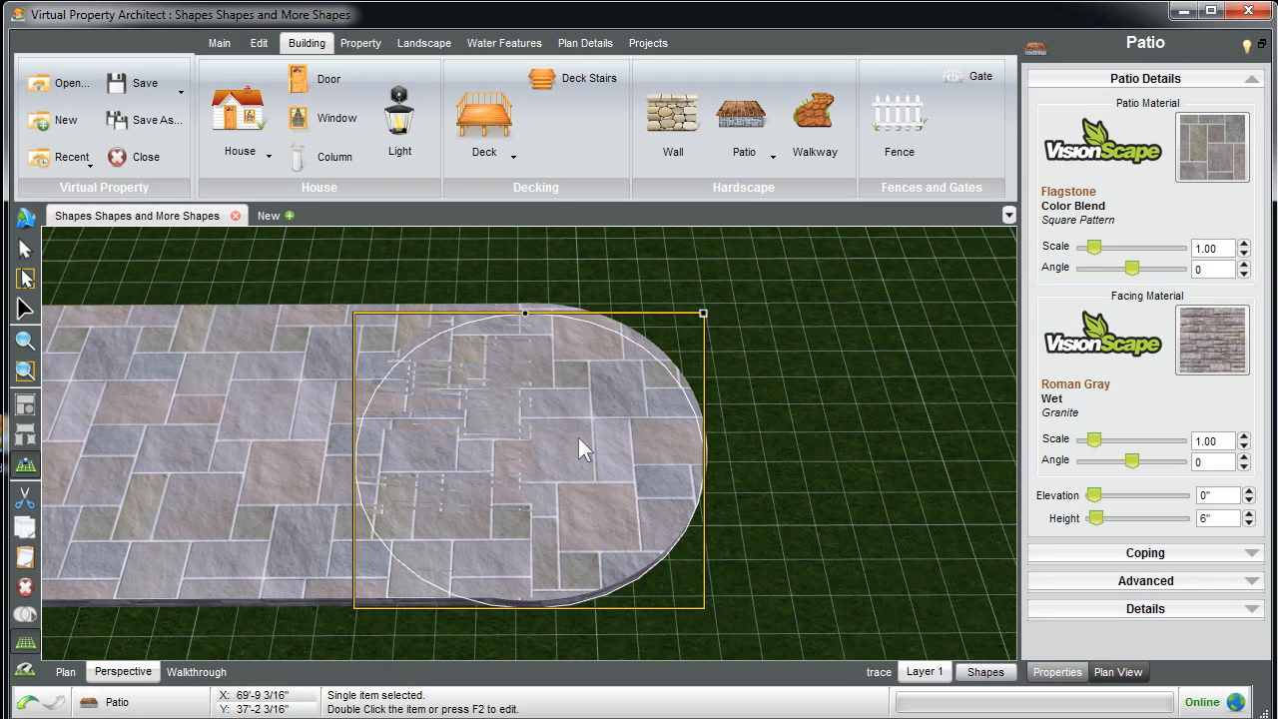
left_click(813, 408)
left_click(501, 389)
Merge the circular patio and the long patio into one shape with the union operation.
left_click(633, 434)
scroll(634, 432, "down", 2)
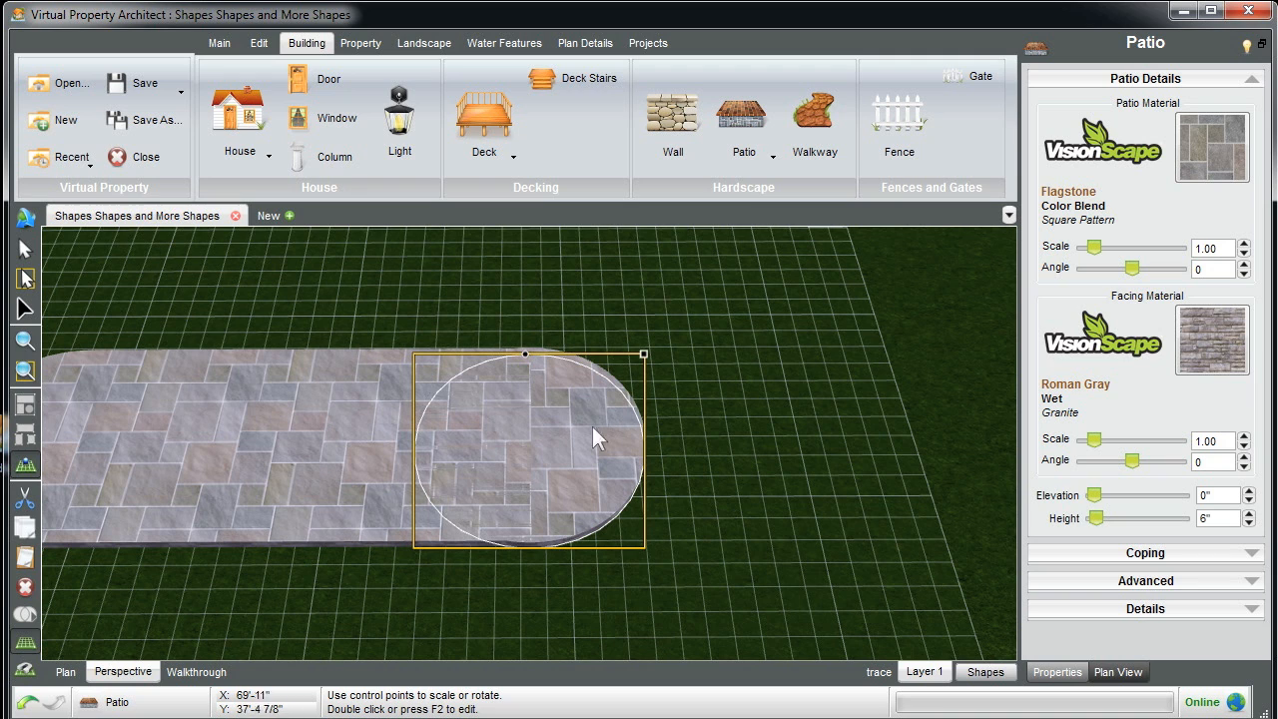
left_click(219, 428, "shift")
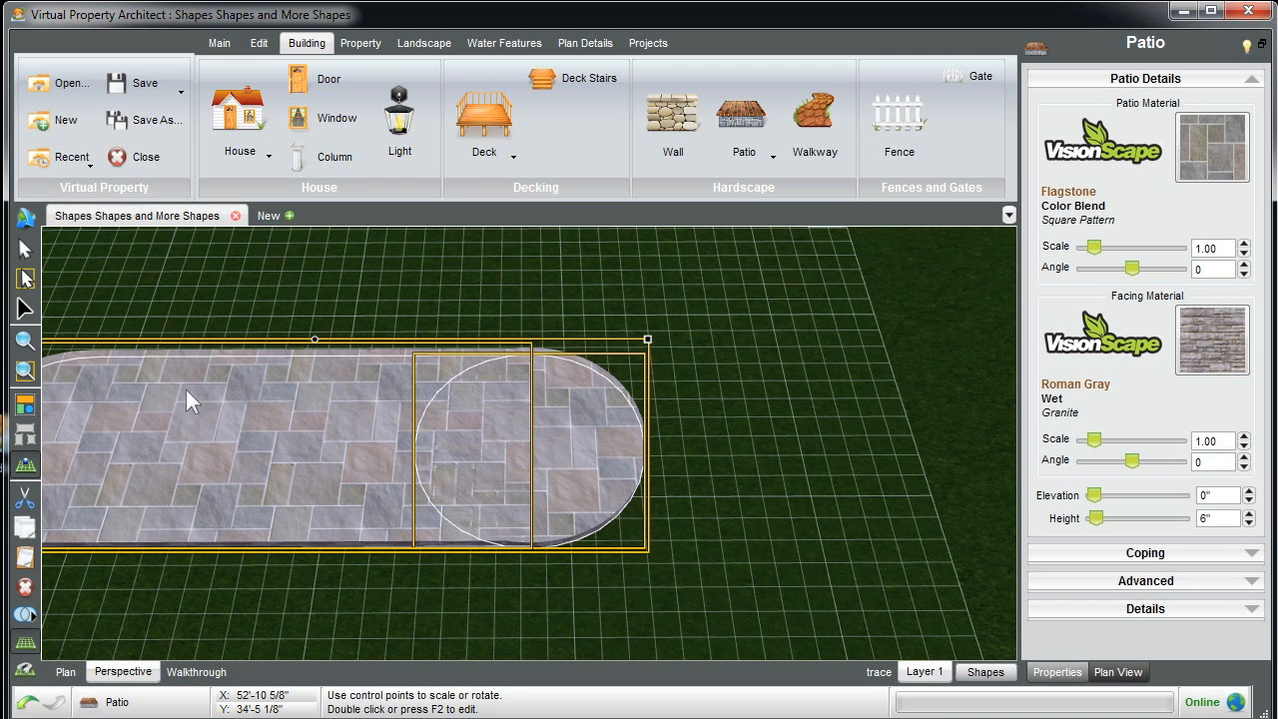
left_click(27, 616)
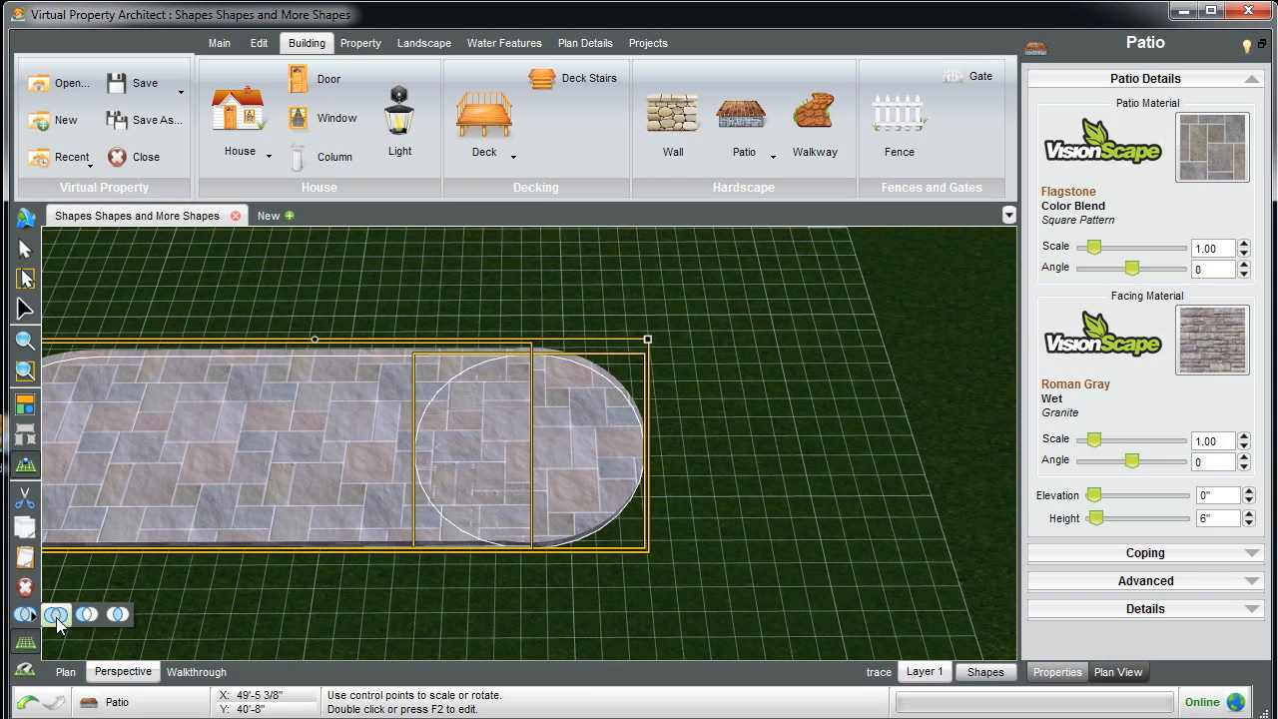
left_click(56, 617)
Move the leftover square-ended patio away from the merged one, reposition the merged patio, and delete the leftover.
left_click(454, 365)
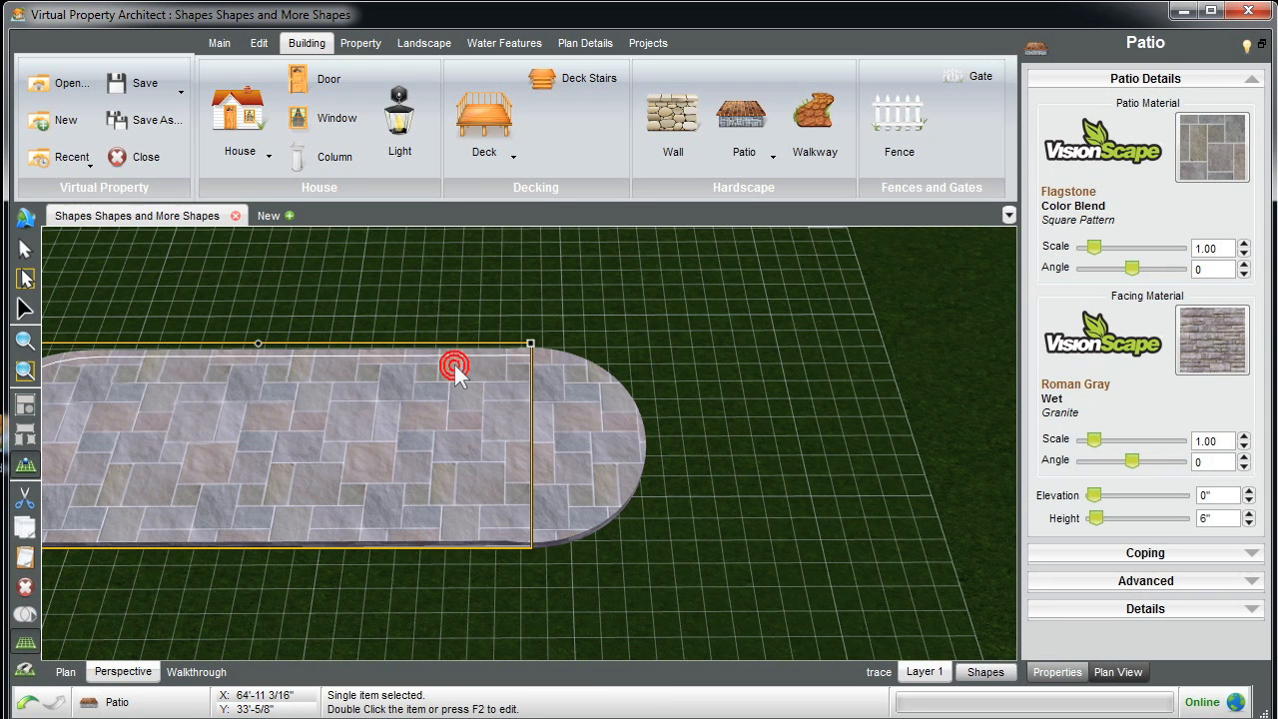
left_click_drag(316, 452, 489, 262, "ctrl")
left_click(550, 450)
left_click_drag(302, 416, 491, 449)
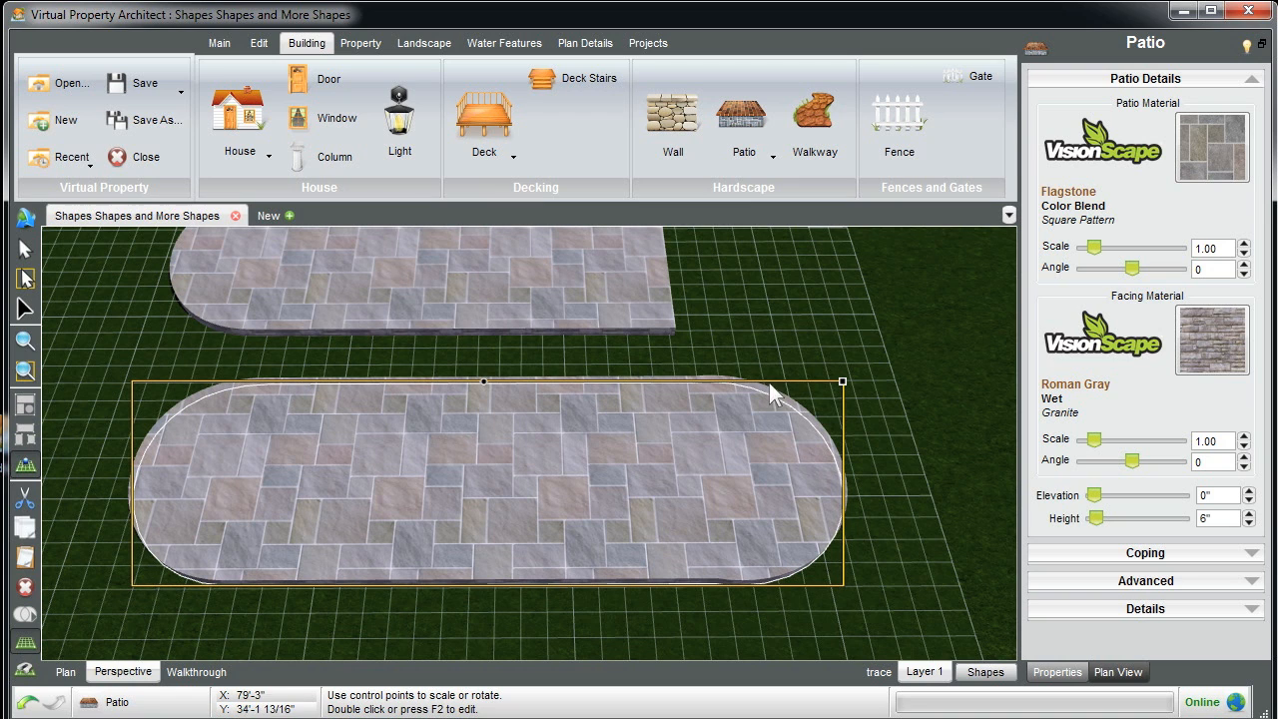
left_click(497, 267)
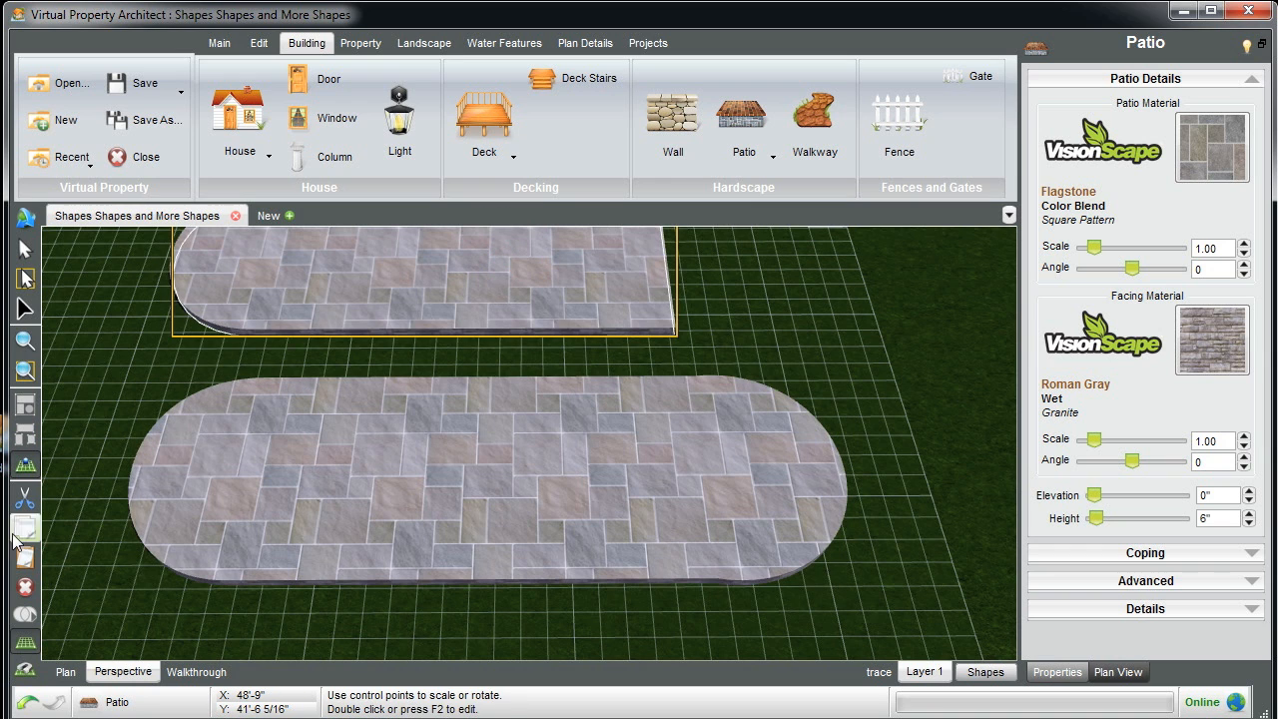
left_click(25, 588)
Edit the merged patio's boundary and delete the extra point where the near straight edge meets the new rounded end.
left_click(562, 516)
double_click(562, 518)
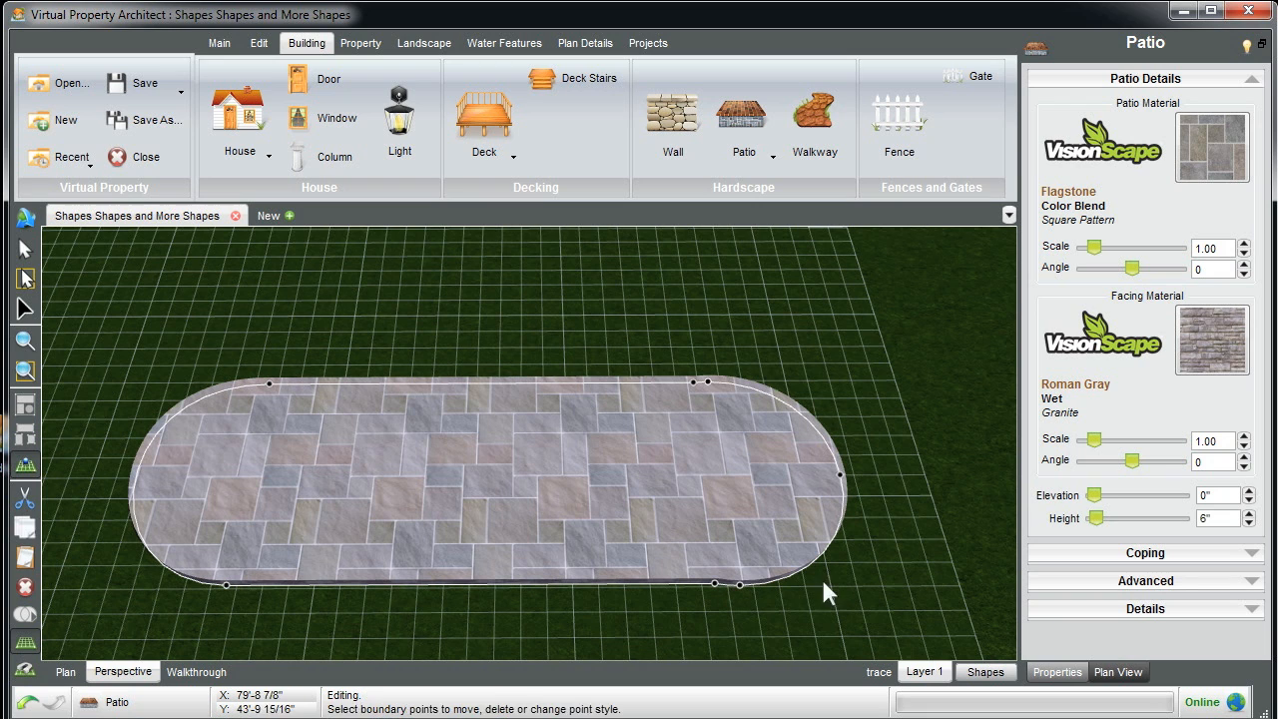
left_click(741, 586)
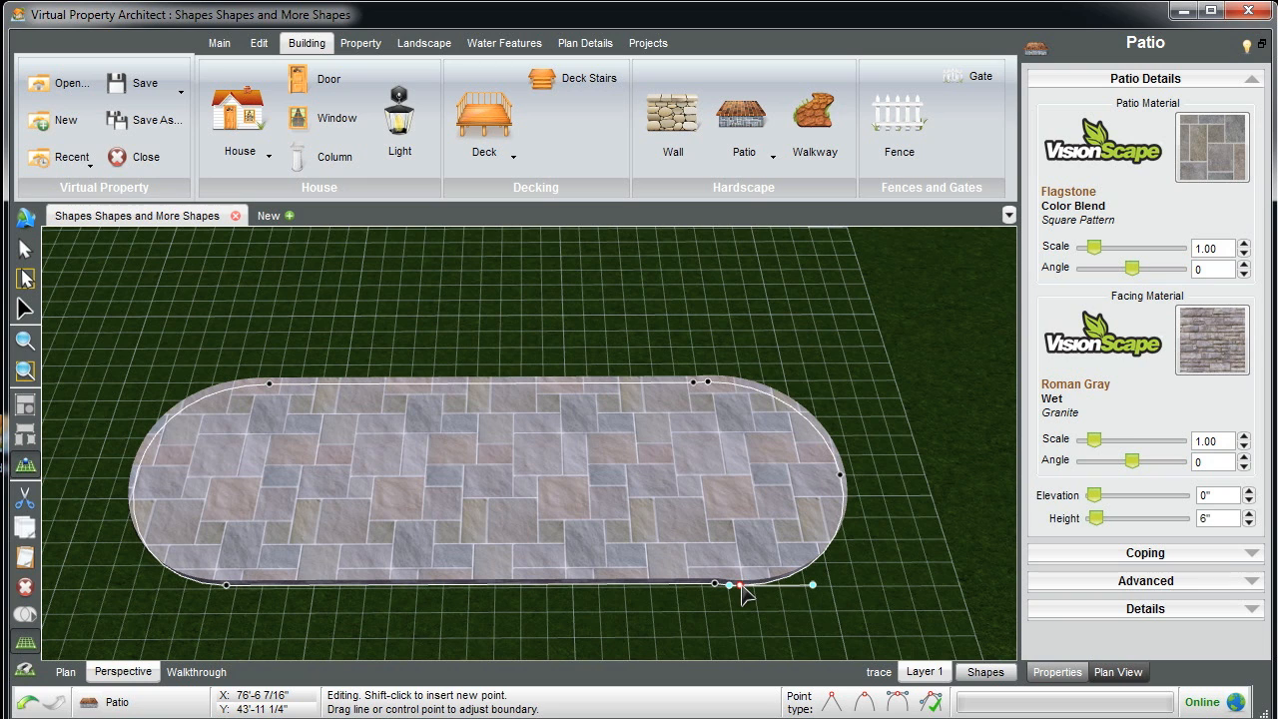
left_click(25, 370)
left_click_drag(664, 527, 855, 628)
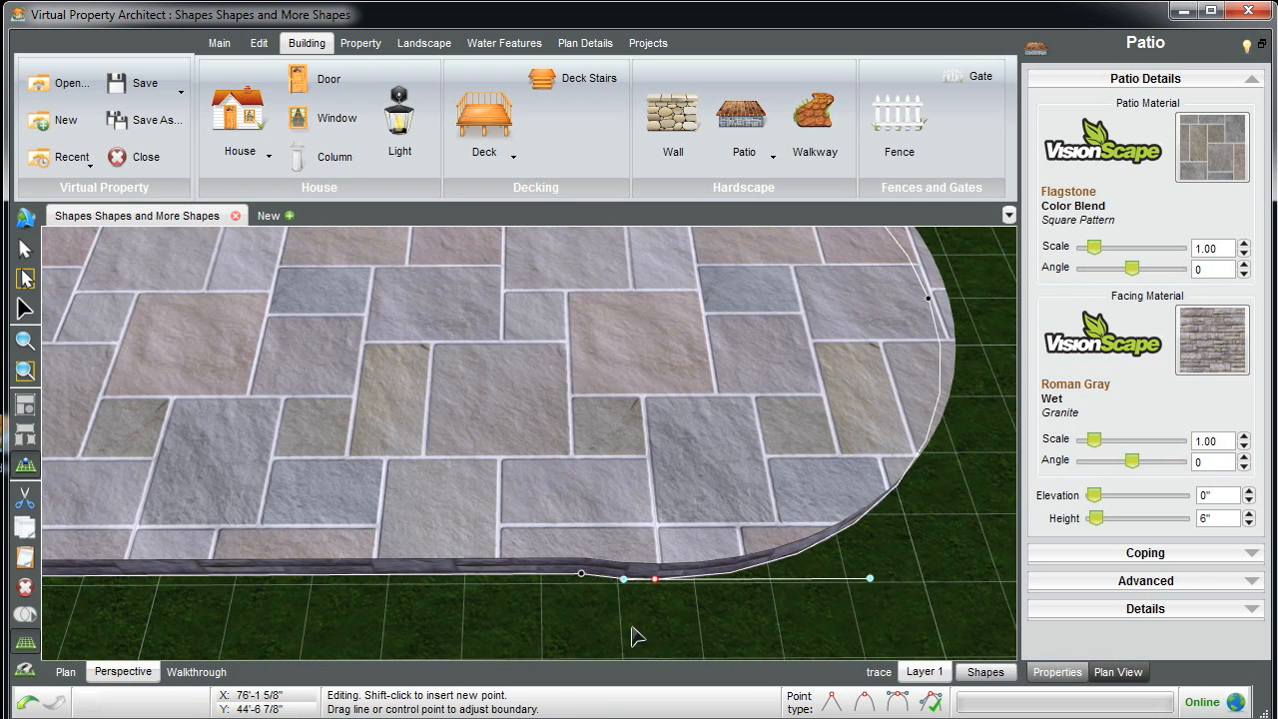
left_click_drag(622, 580, 583, 576)
left_click(25, 587)
Delete the extra boundary point at the matching joint on the patio's opposite long edge and finish editing.
scroll(485, 470, "down", 4)
middle_click_drag(642, 392, 350, 369)
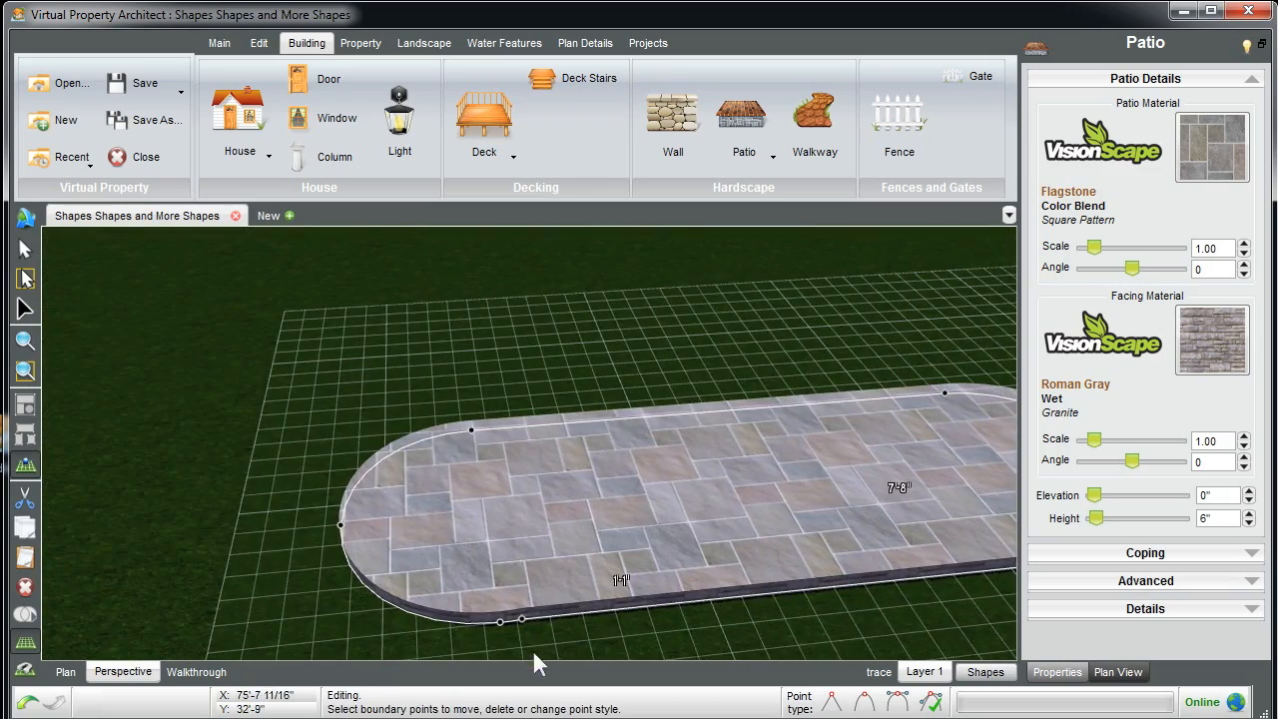
left_click(519, 621)
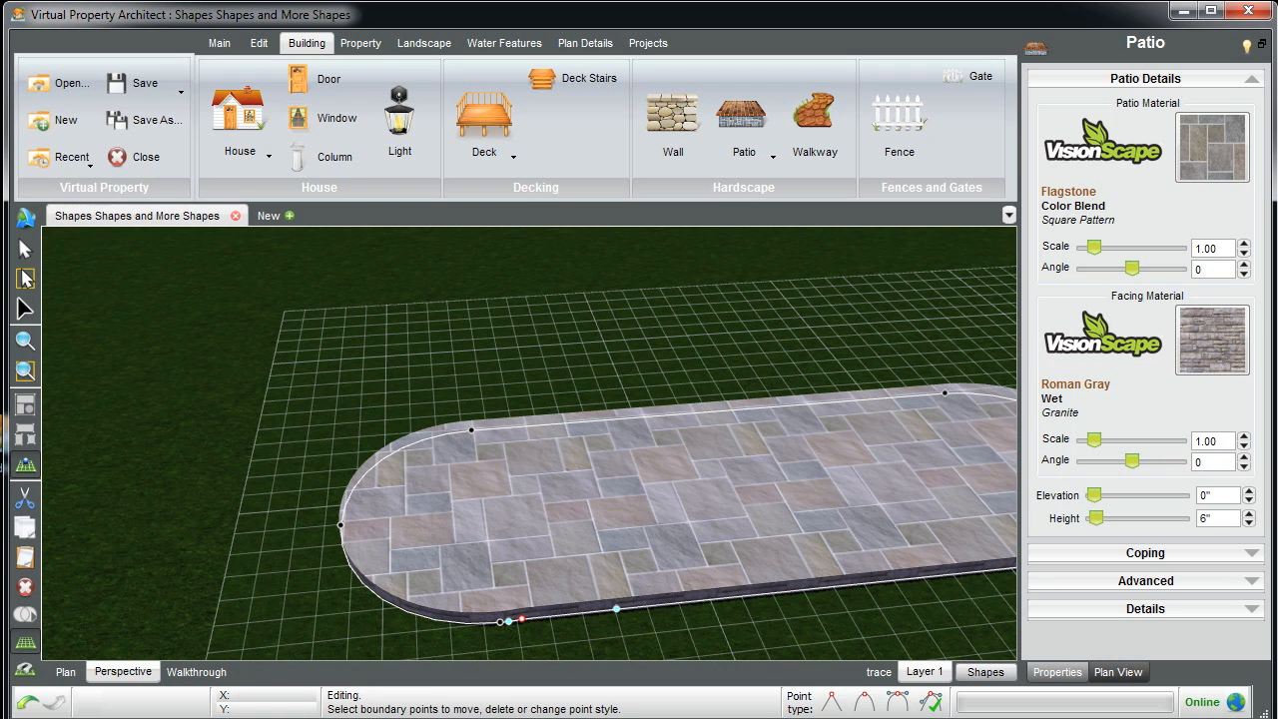
left_click(25, 587)
left_click(327, 369)
Examine the cleaned-up patio outline from an angle and from above.
middle_click_drag(317, 354, 582, 365)
left_click(350, 399)
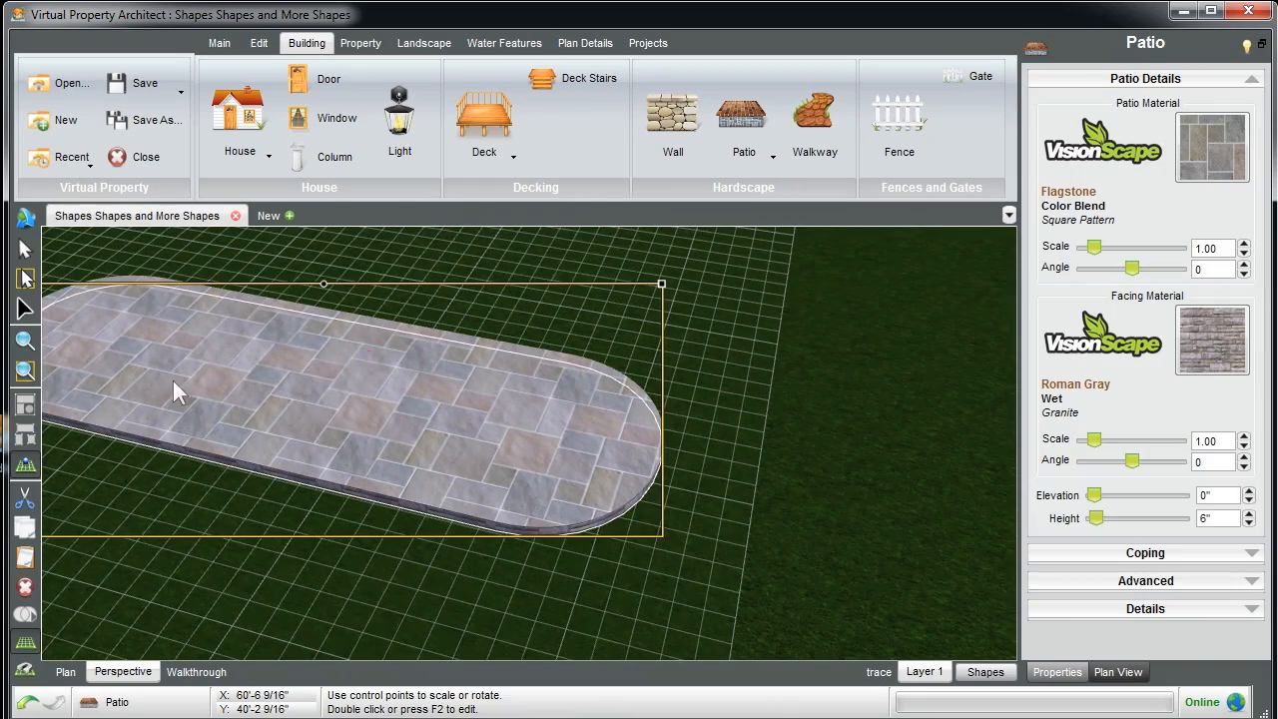
left_click(25, 343)
left_click(268, 374)
right_click_drag(266, 368, 274, 439)
scroll(553, 462, "up", 3)
left_click(518, 426)
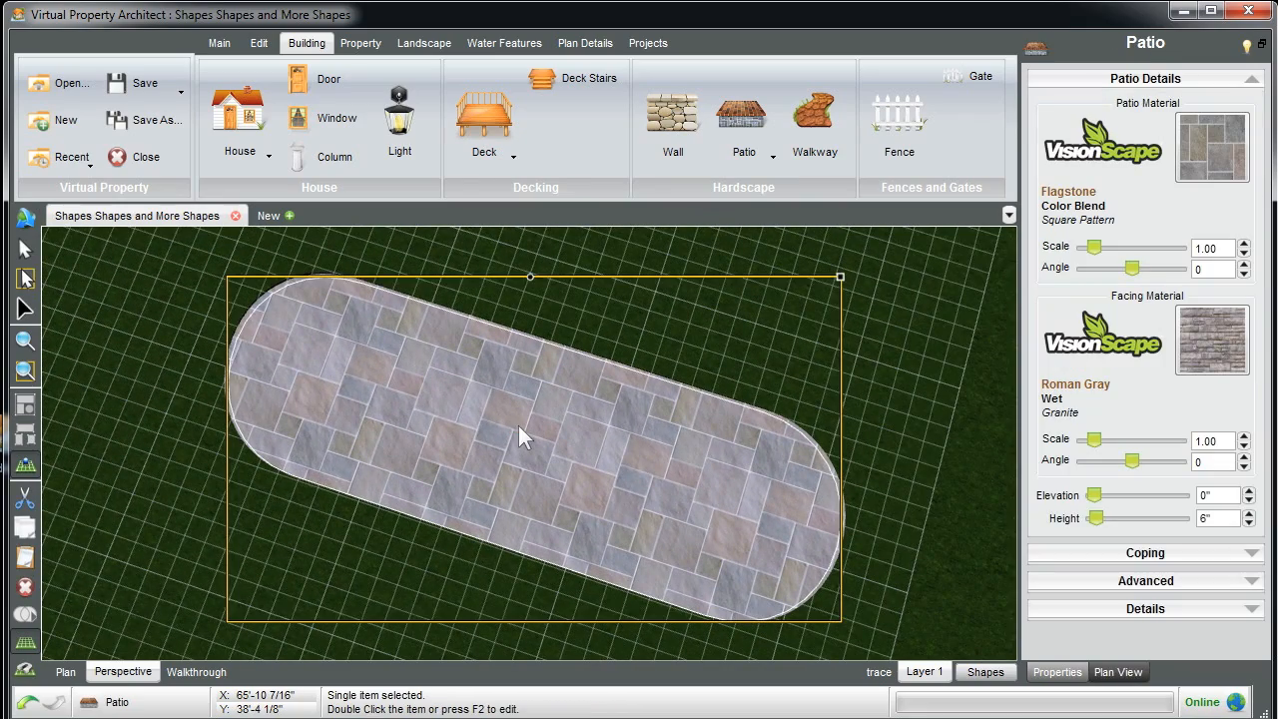
scroll(518, 425, "down", 1)
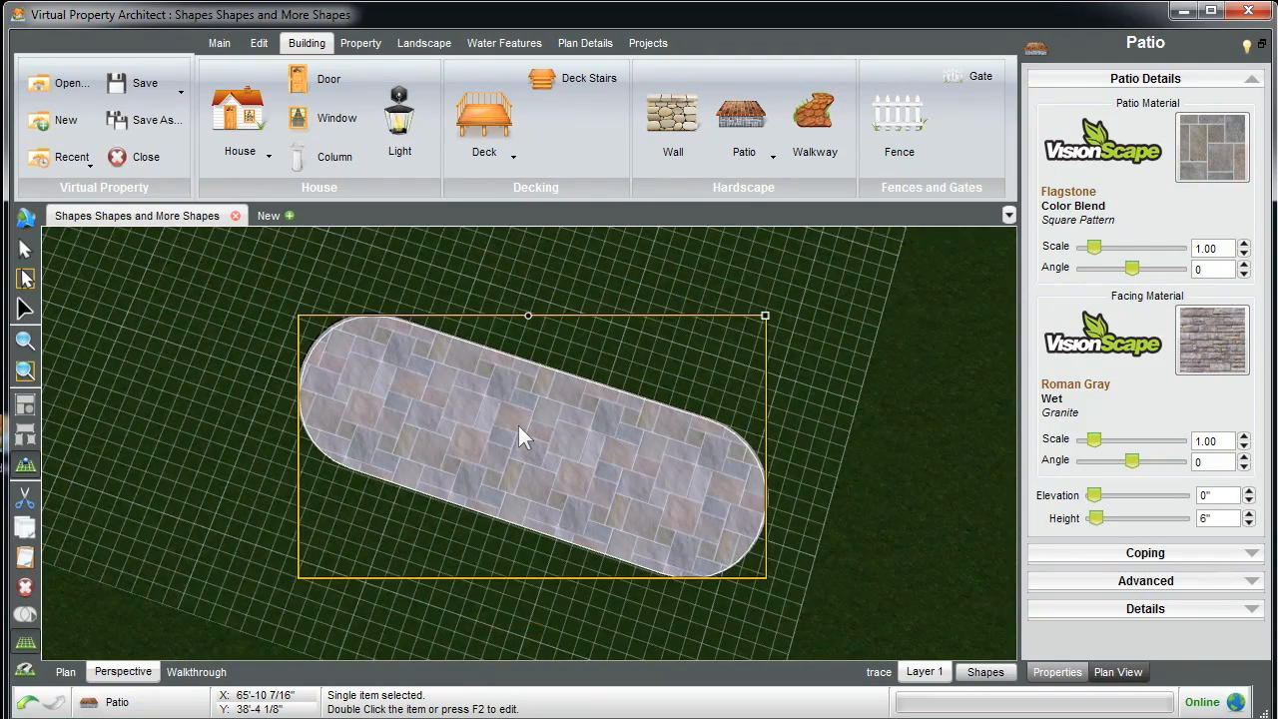
scroll(518, 425, "down", 1)
Draw a four-sided deck along the long upper edge of the rounded patio.
left_click(243, 279)
left_click(484, 115)
left_click(524, 272)
left_click(772, 315)
left_click(666, 434)
left_click(345, 285)
right_click(345, 285)
left_click(256, 310)
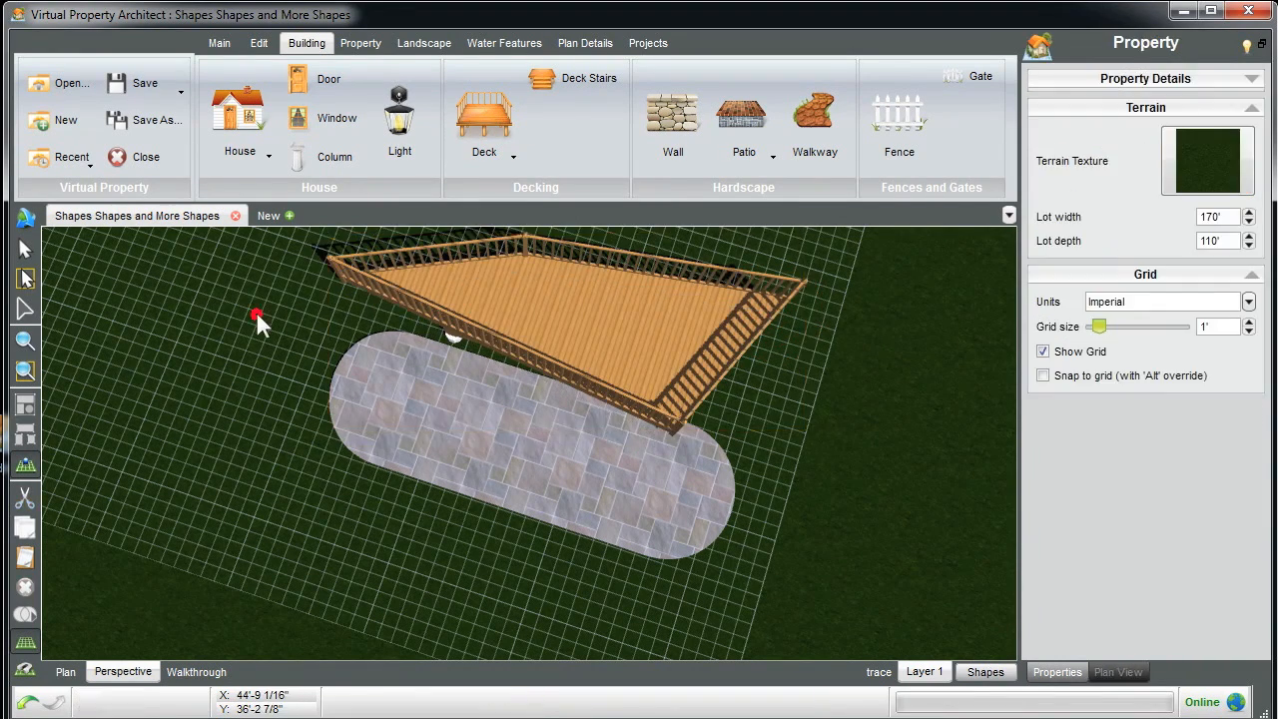
Copy the rounded patio and apply its outline to the deck with Paste shape.
left_click(514, 471)
right_click(513, 454)
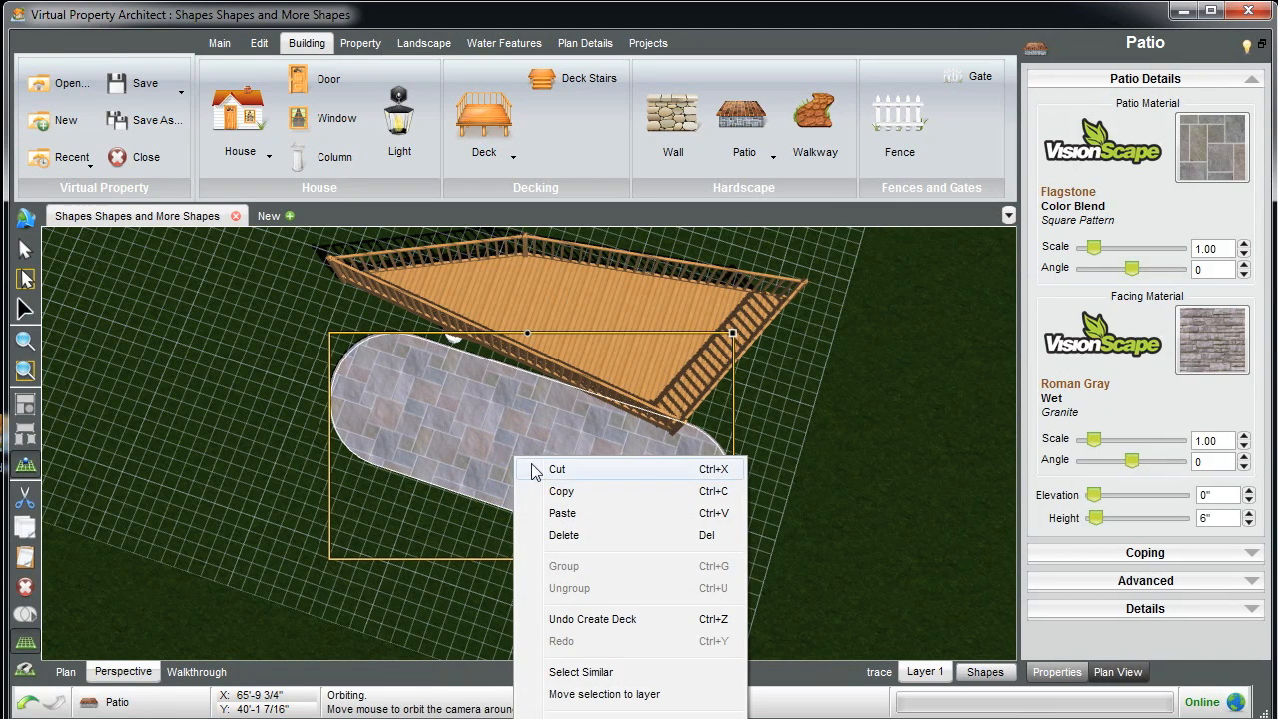
left_click(599, 493)
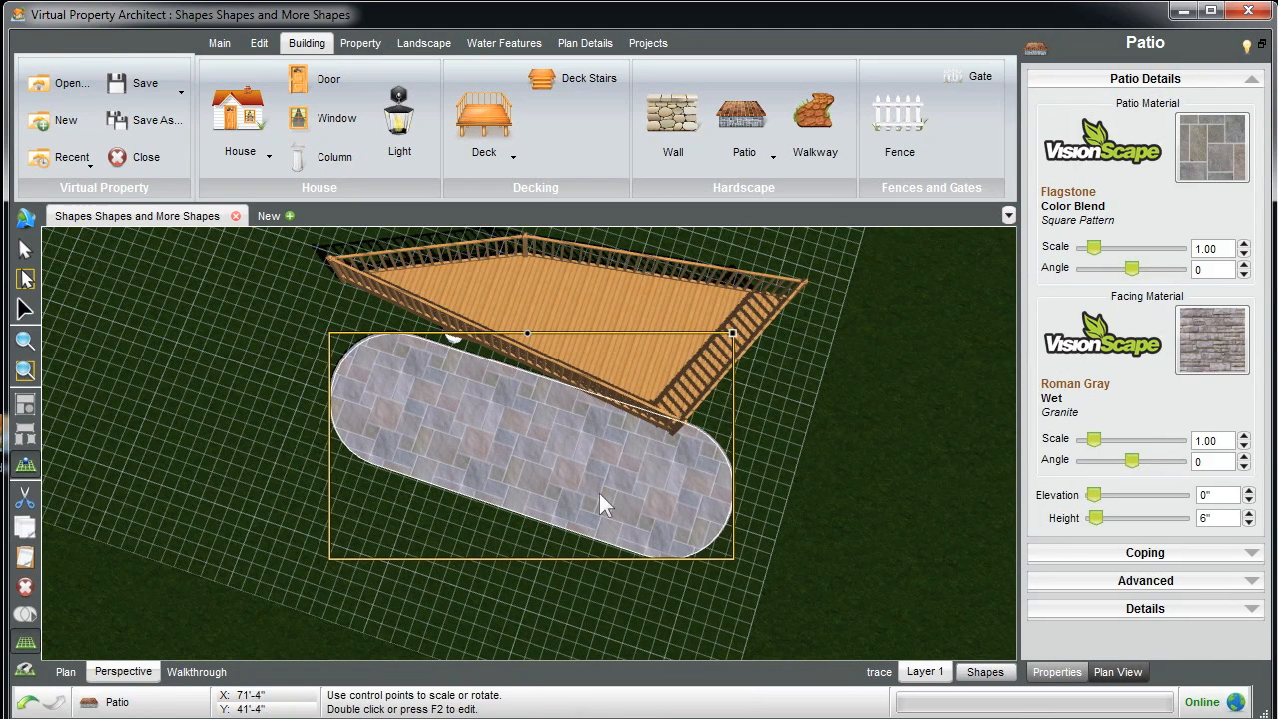
left_click(610, 314)
right_click(602, 307)
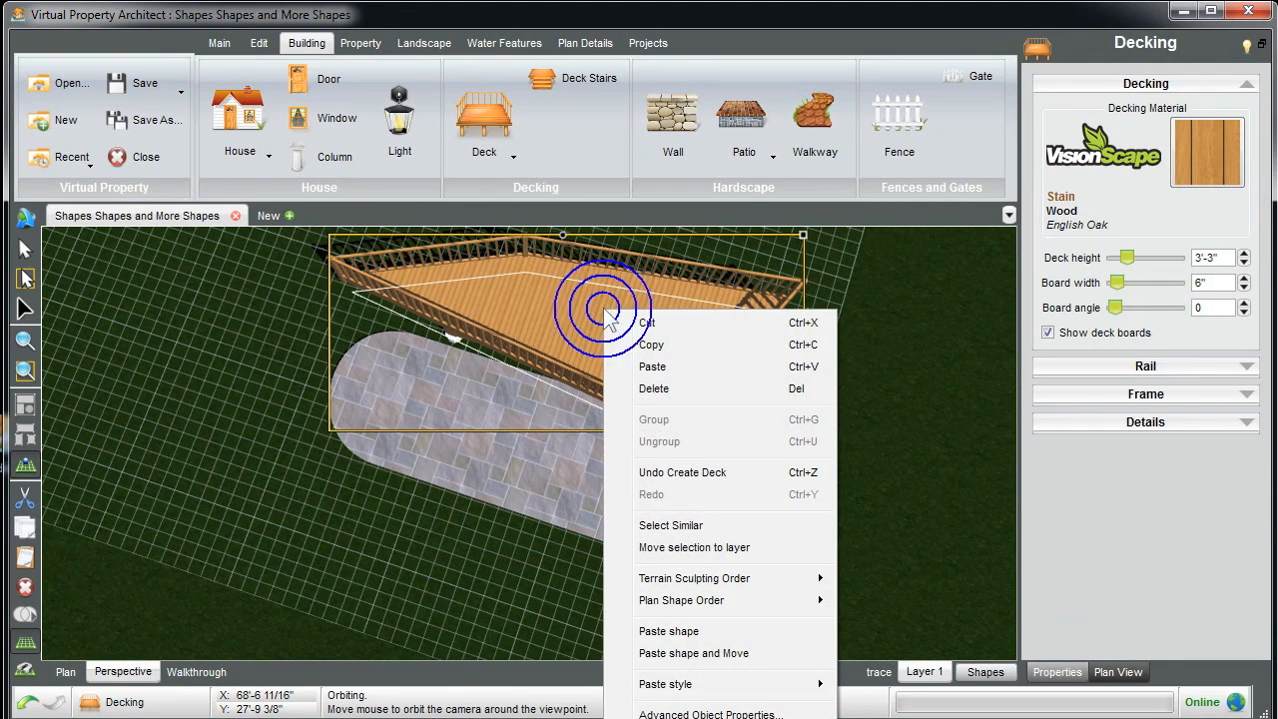
left_click(705, 630)
Move the rounded patio close alongside the long side of the matching deck.
left_click(24, 342)
mouse_move(222, 380)
right_mouse_down()
mouse_move(237, 339)
mouse_move(180, 330)
mouse_move(228, 388)
right_mouse_up()
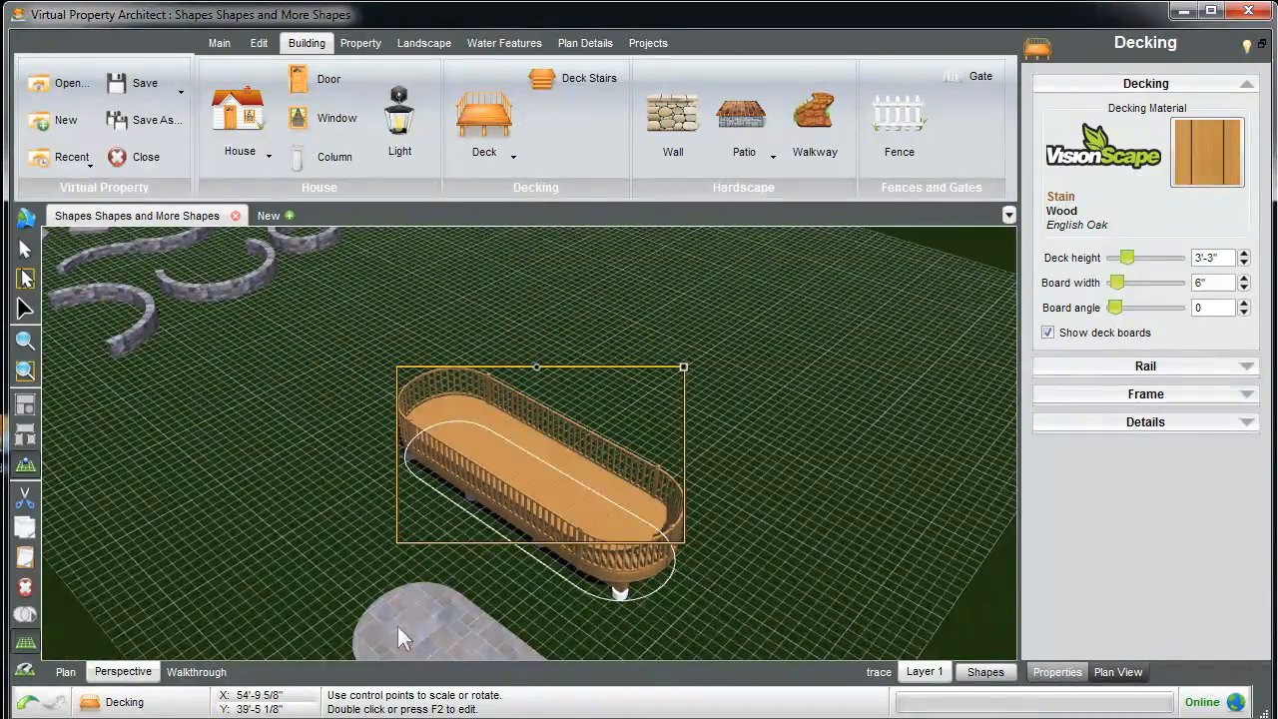
left_click(397, 626)
left_click_drag(461, 638, 398, 509)
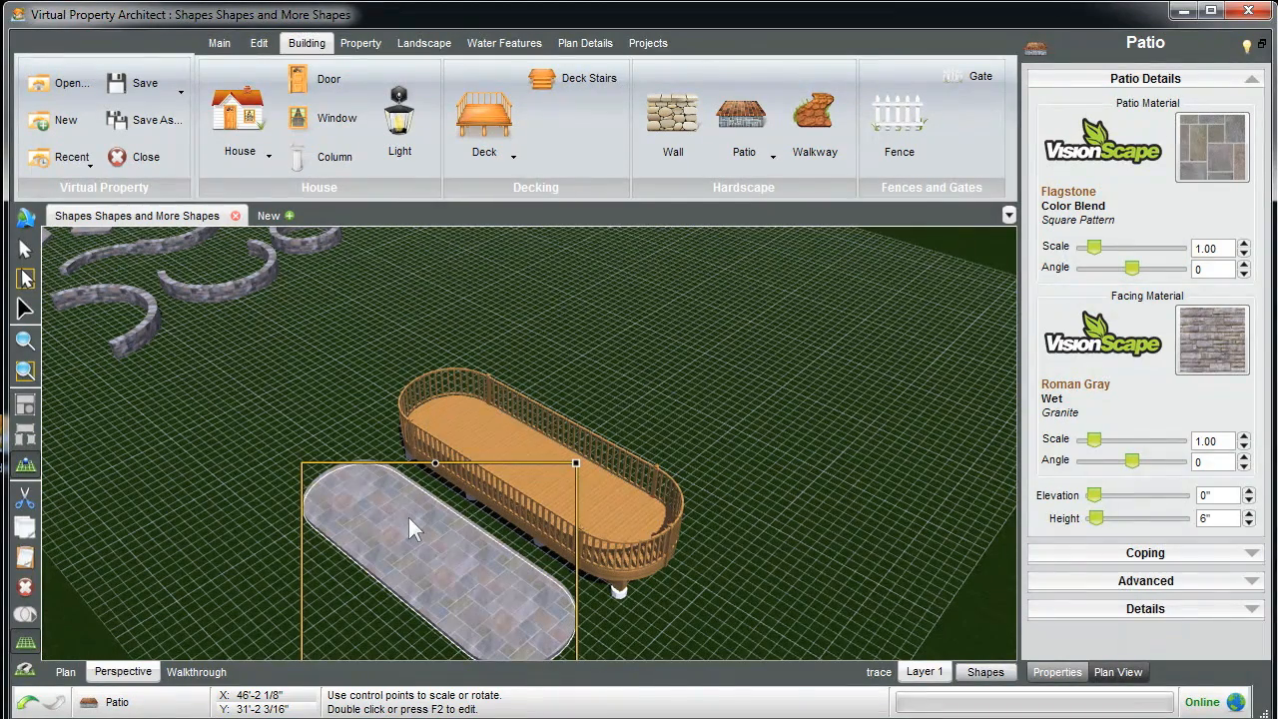
left_click(136, 476)
left_click(373, 525)
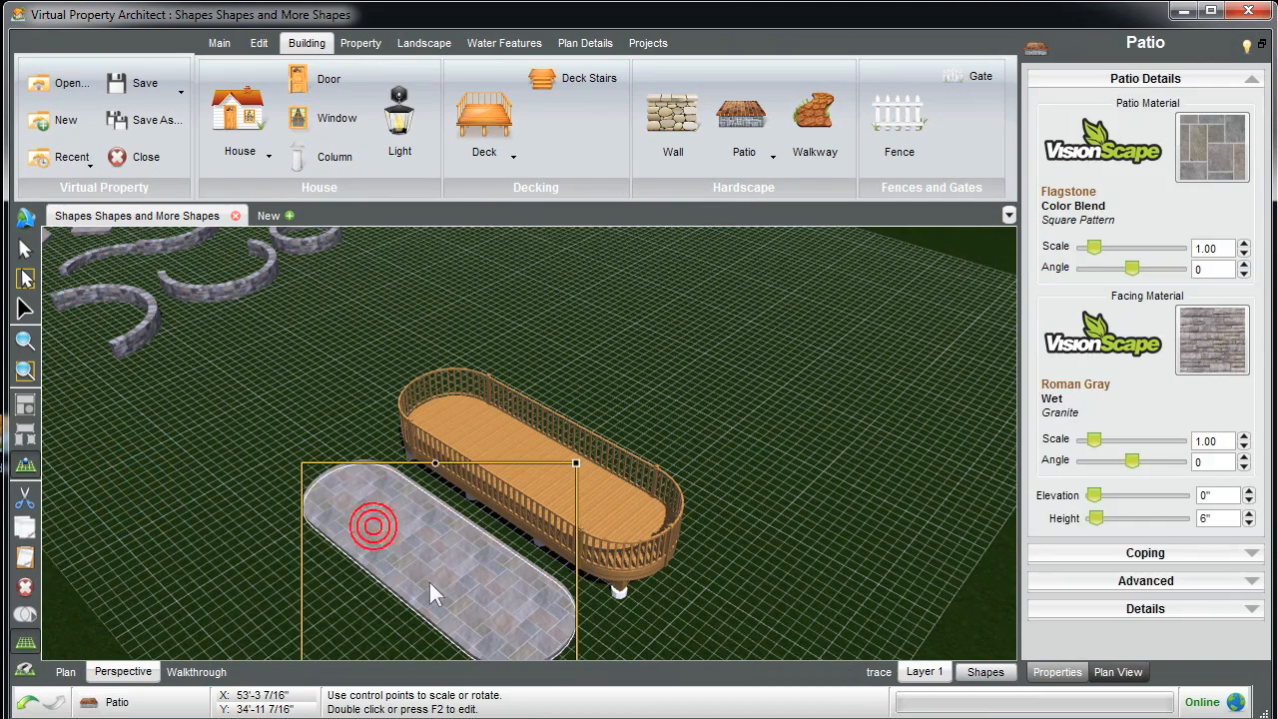
left_click_drag(429, 582, 416, 568)
left_click(248, 386)
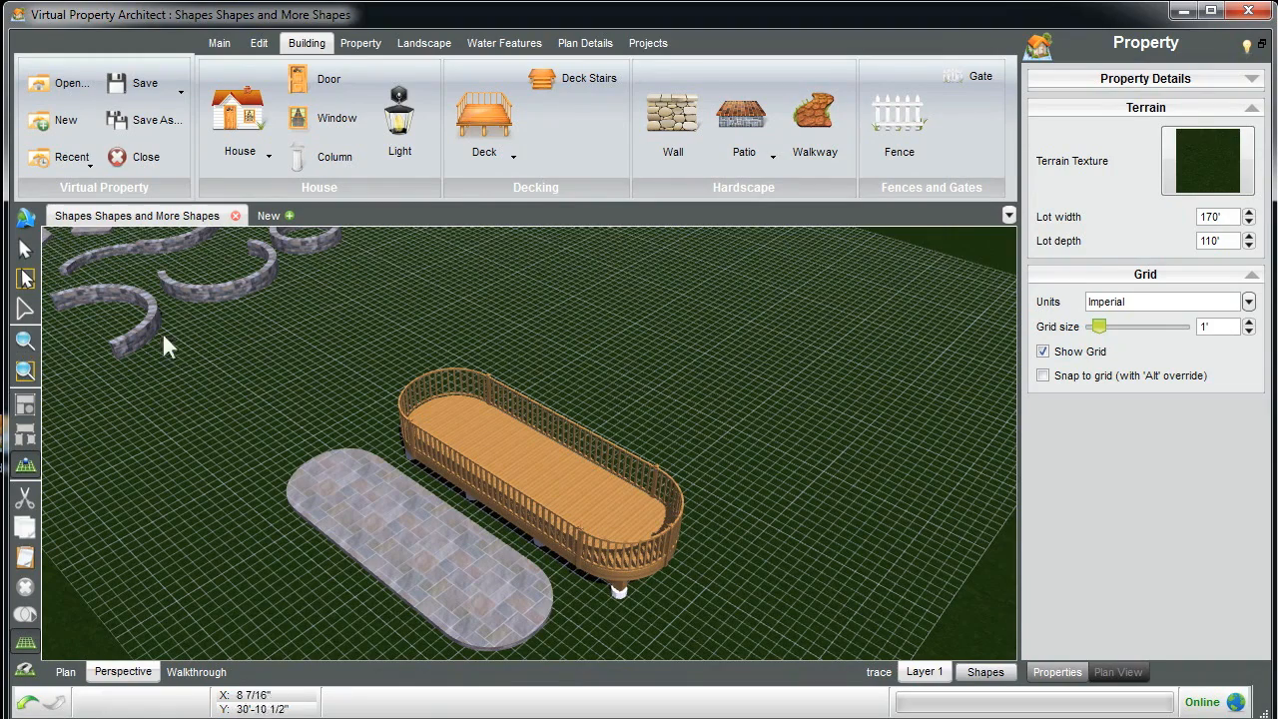
In plan view, draw a large C-shaped arc line in the open space beside the C-shaped stone wall.
left_click(233, 290)
left_click(25, 339)
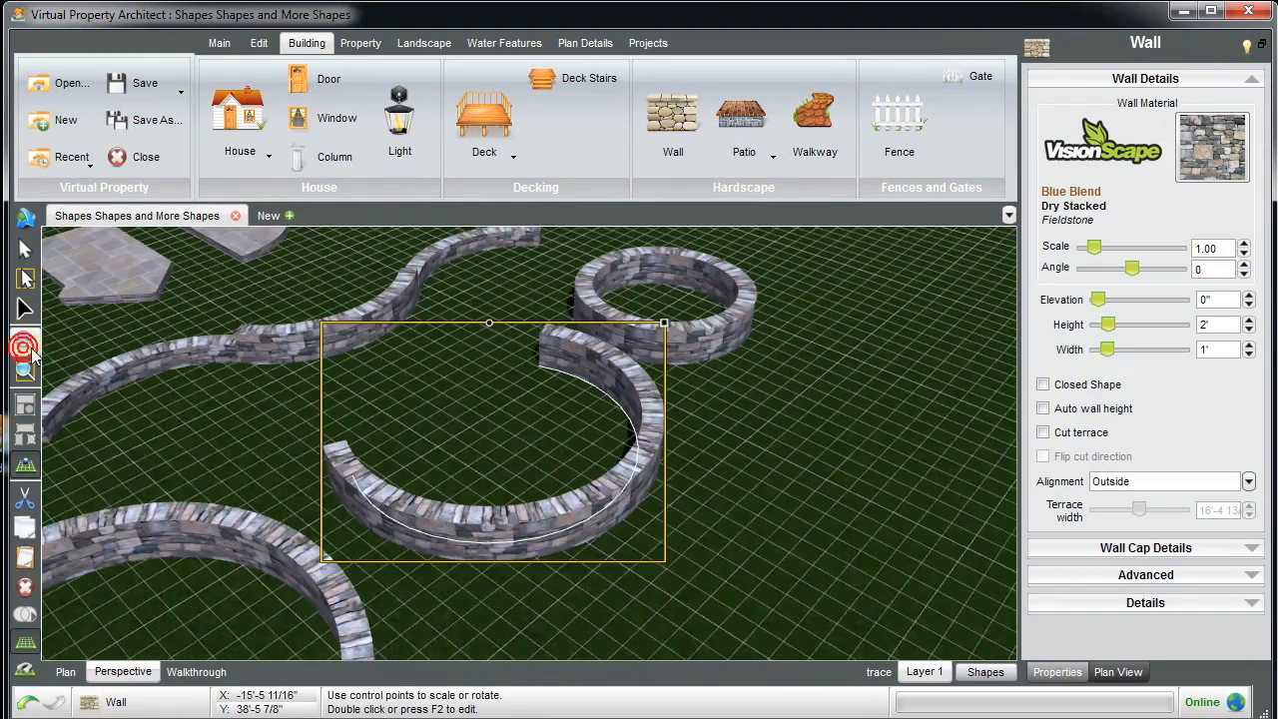
middle_click_drag(725, 393, 664, 392)
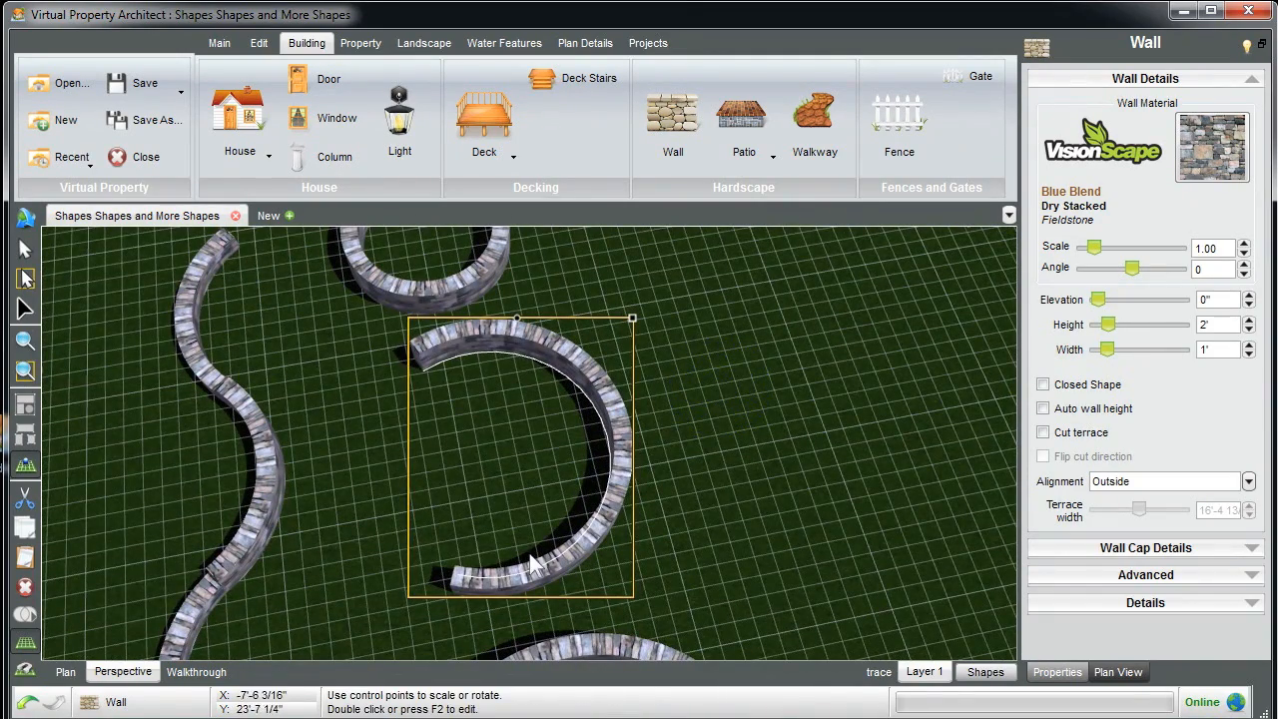
left_click(670, 436)
scroll(670, 437, "down", 3)
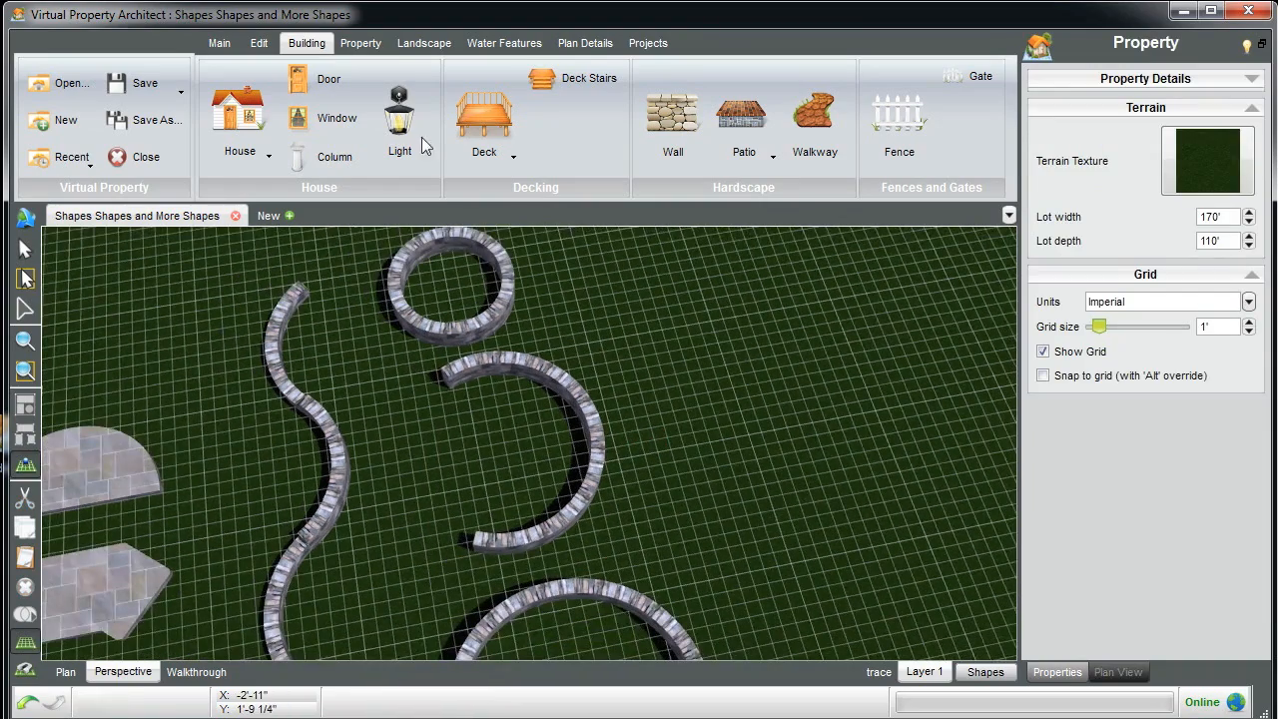
left_click(65, 672)
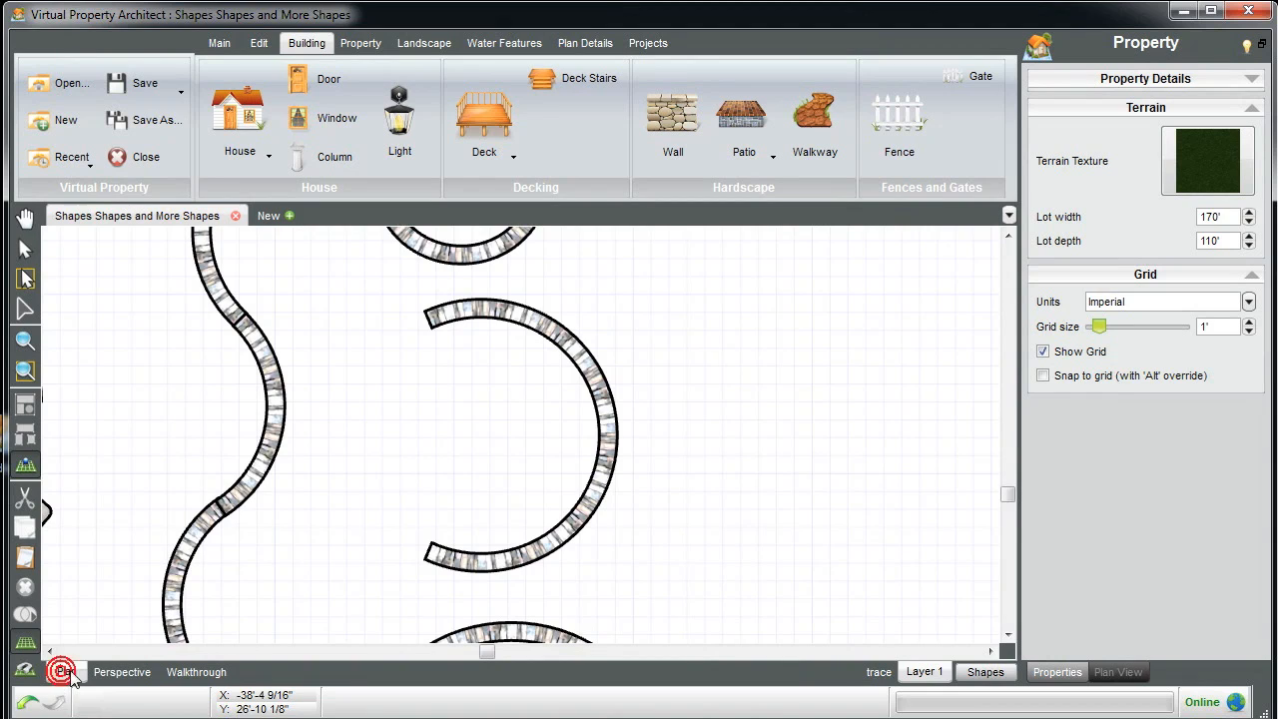
left_click(585, 43)
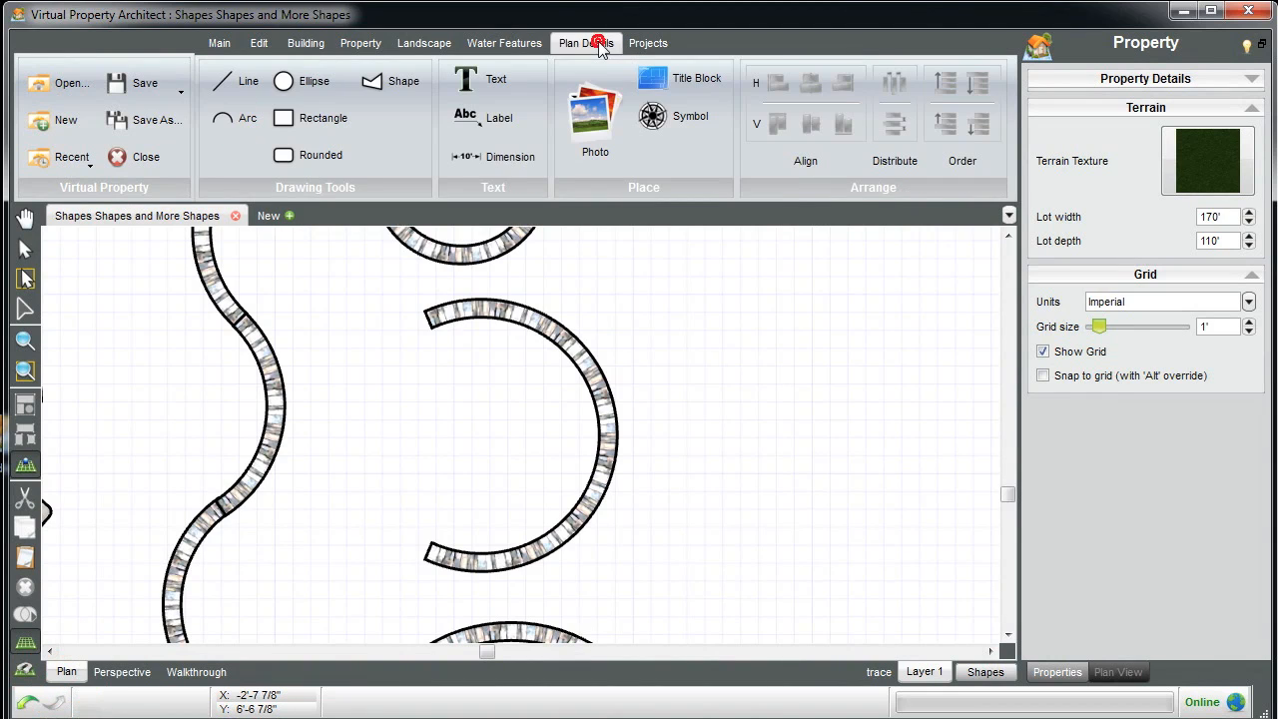
left_click(232, 120)
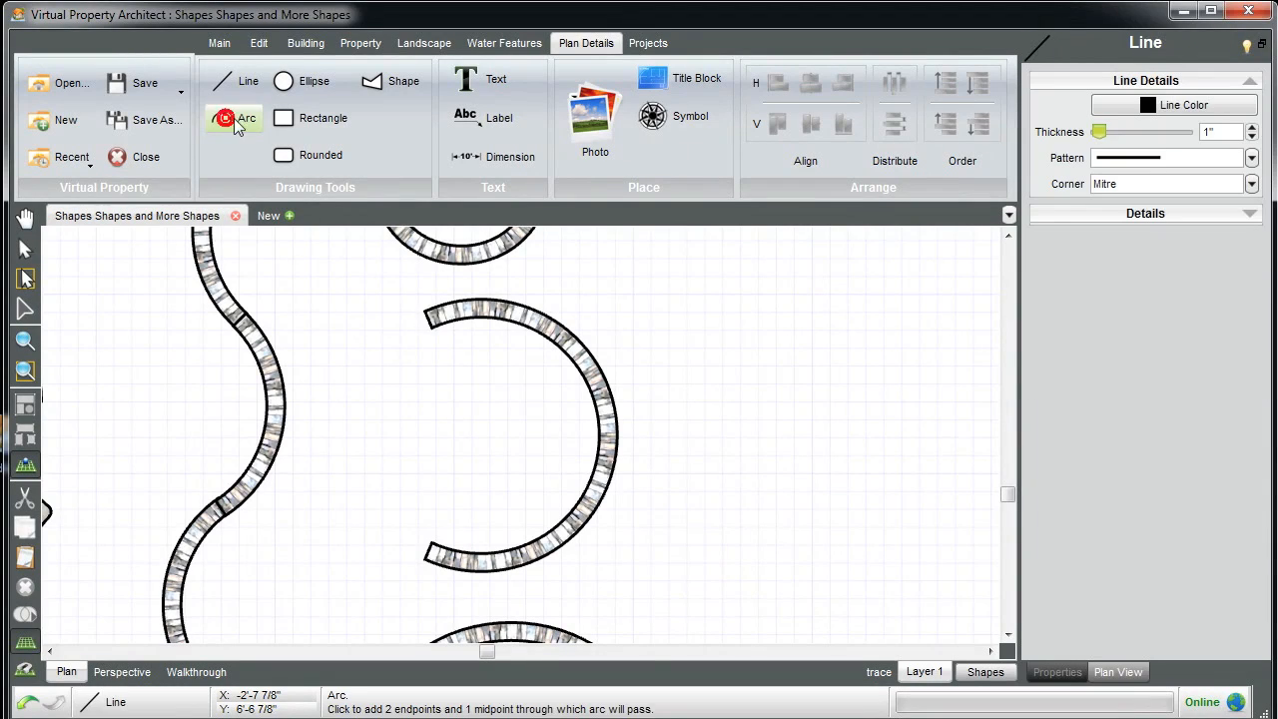
left_click(712, 312)
left_click(750, 532)
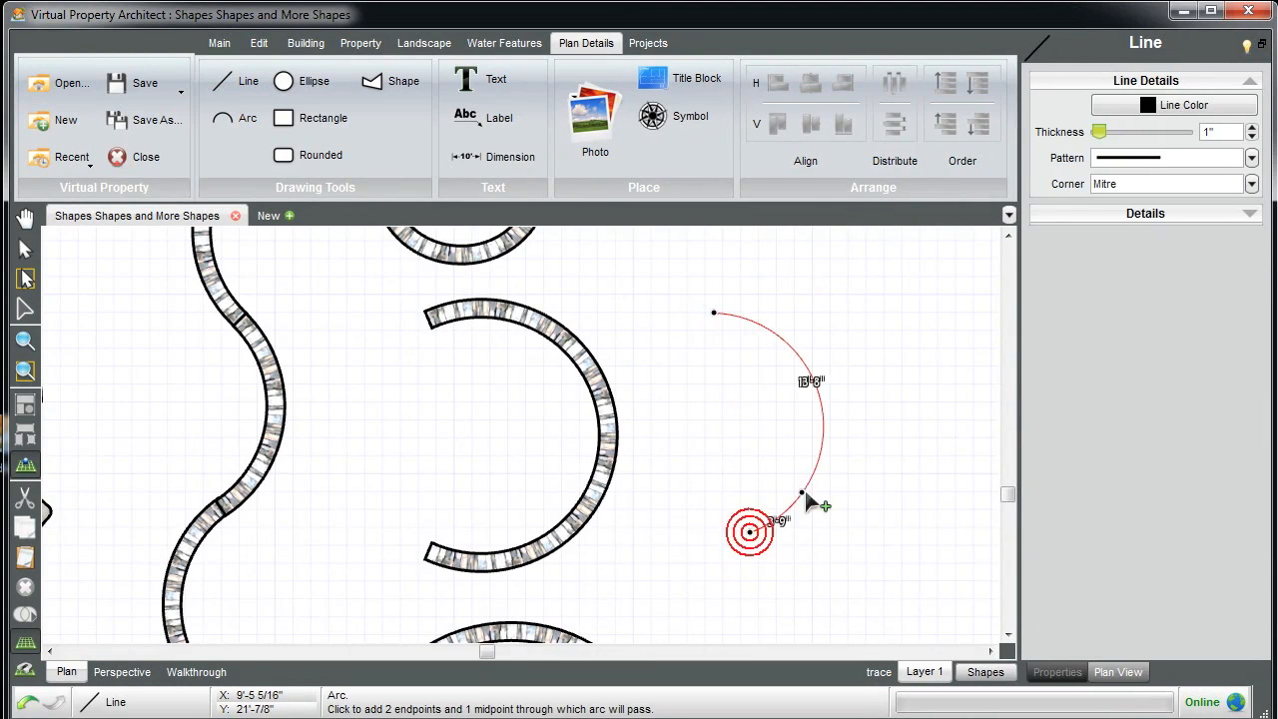
left_click(855, 470)
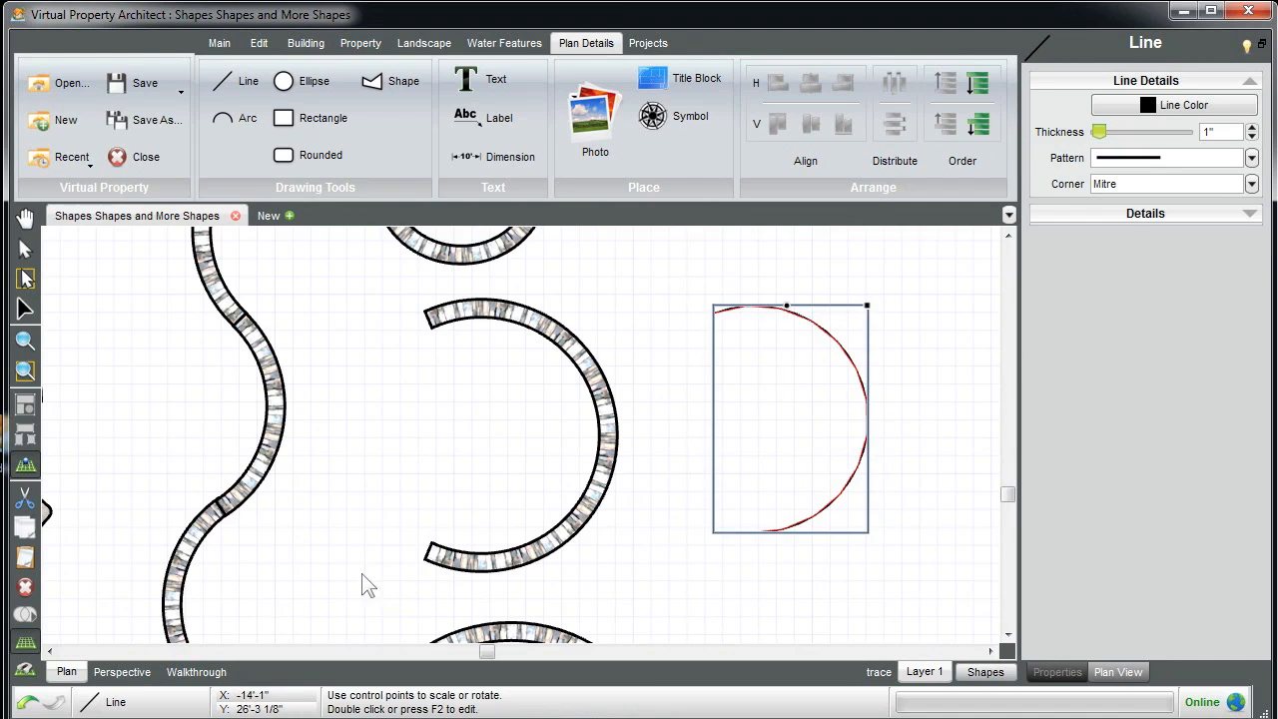
Copy the newly drawn arc line.
right_click(836, 341)
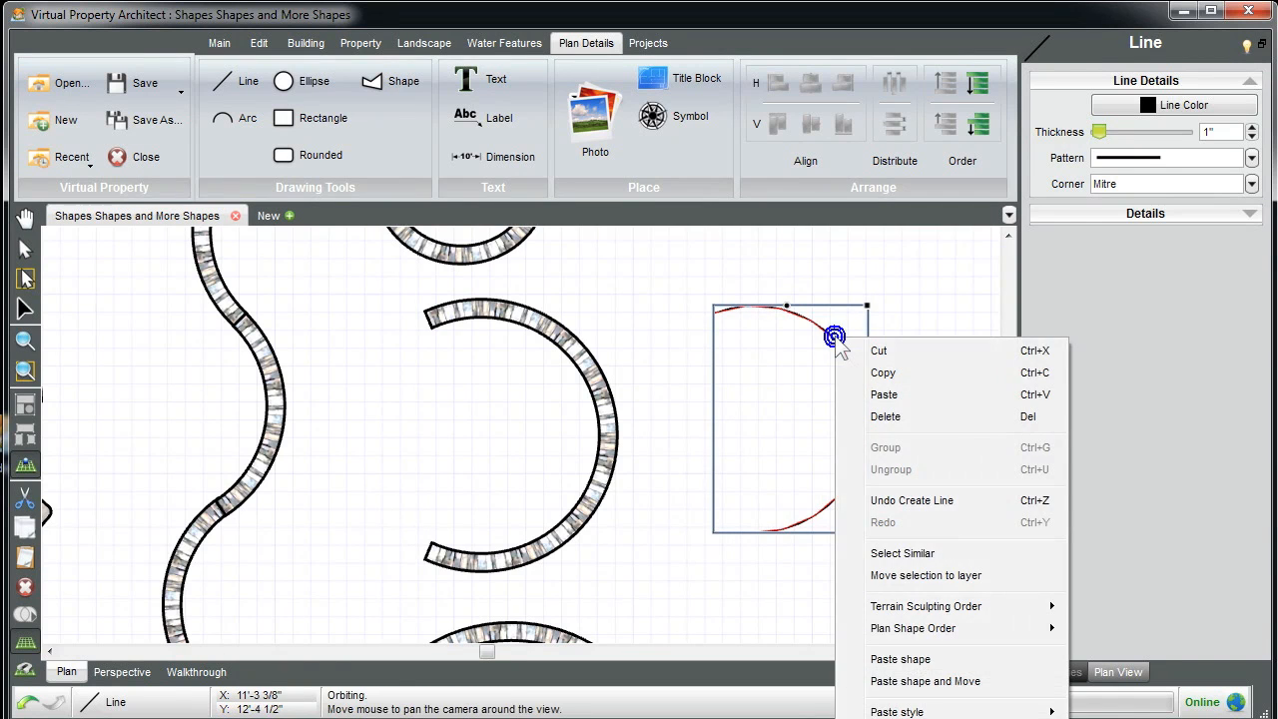
left_click(883, 373)
left_click(595, 334)
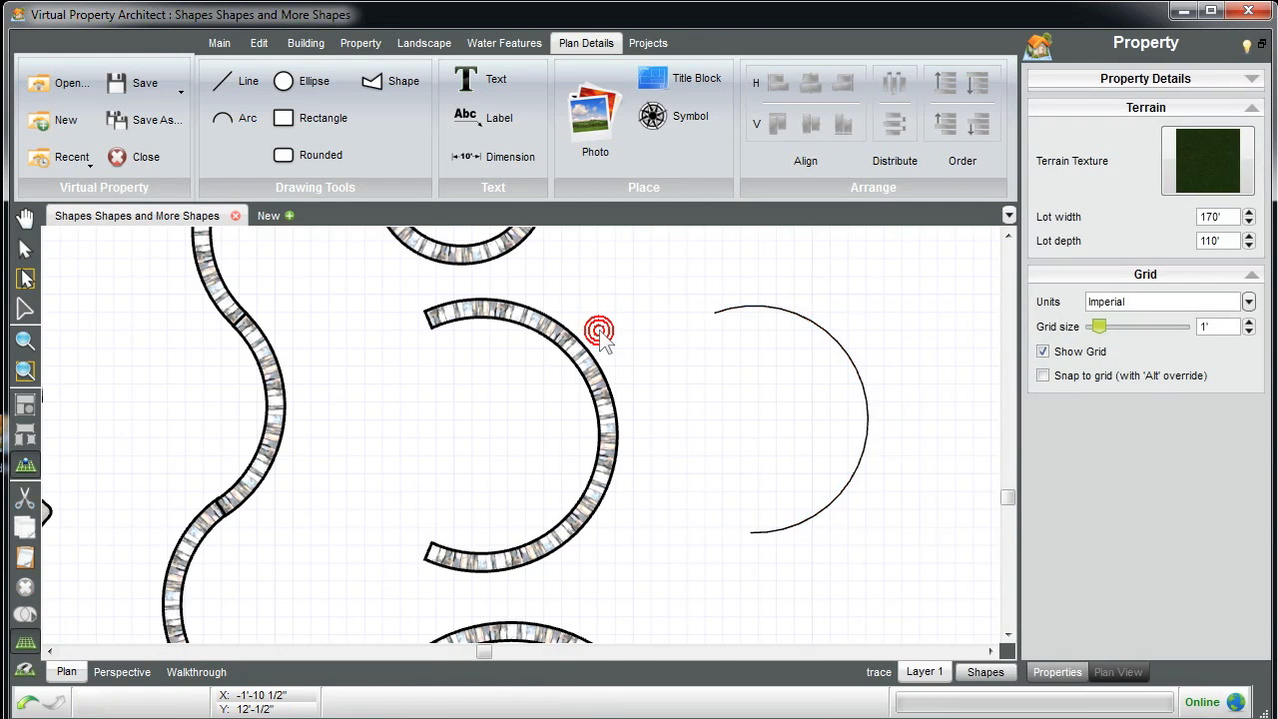
scroll(599, 336, "down", 3)
left_click(529, 531)
right_click(527, 525)
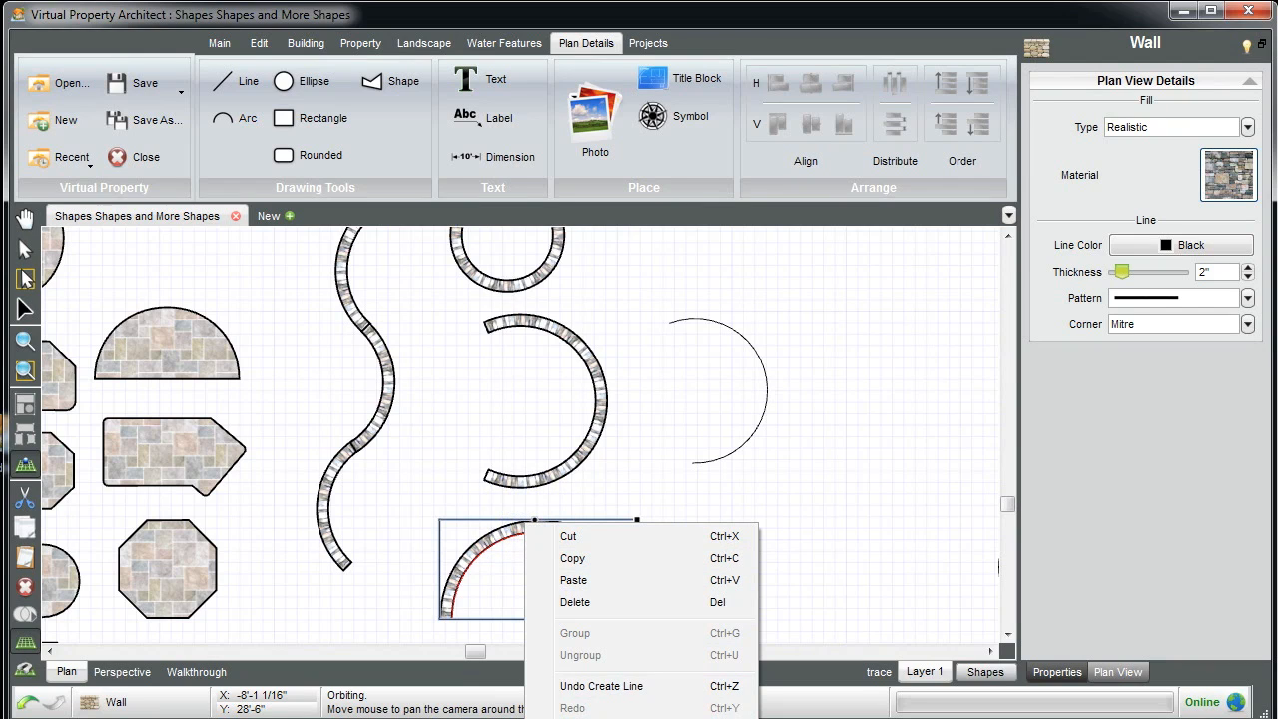
left_click(838, 471)
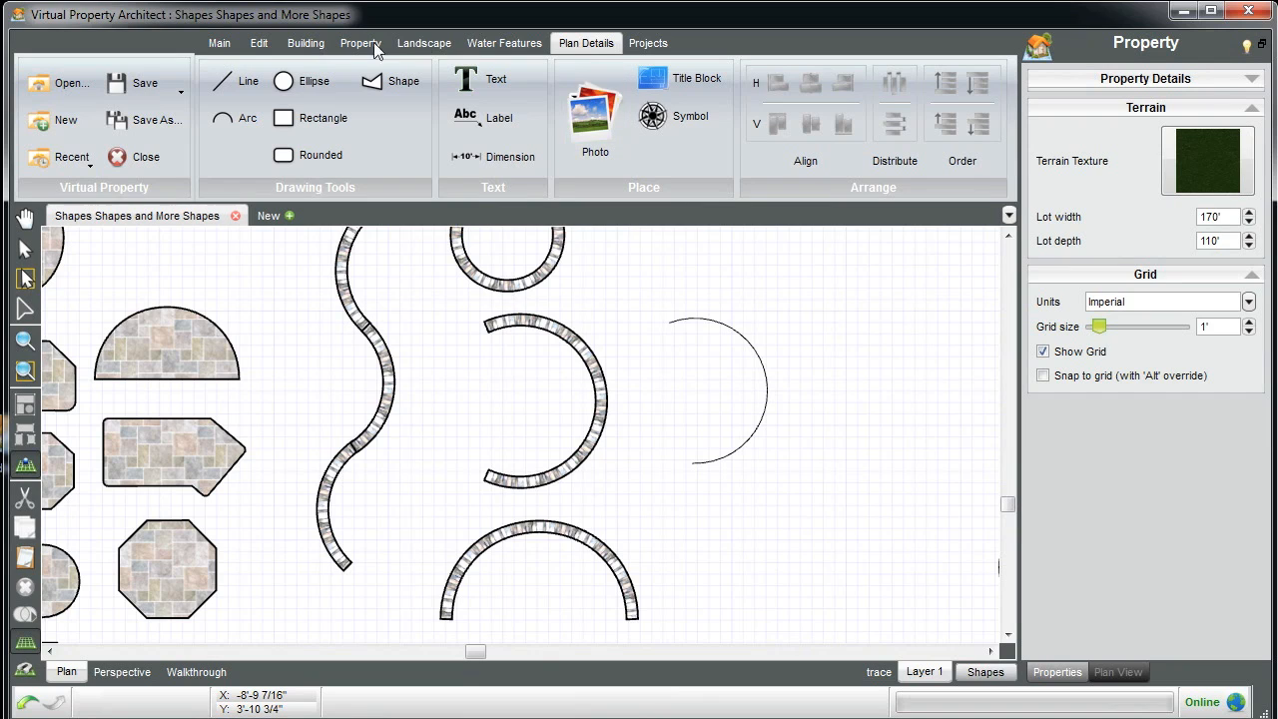
Draw a short straight wall above the arc line, and give it the arc's form and location with Paste shape and Move.
left_click(296, 42)
left_click(673, 118)
left_click(663, 231)
left_click(827, 253)
right_click(827, 254)
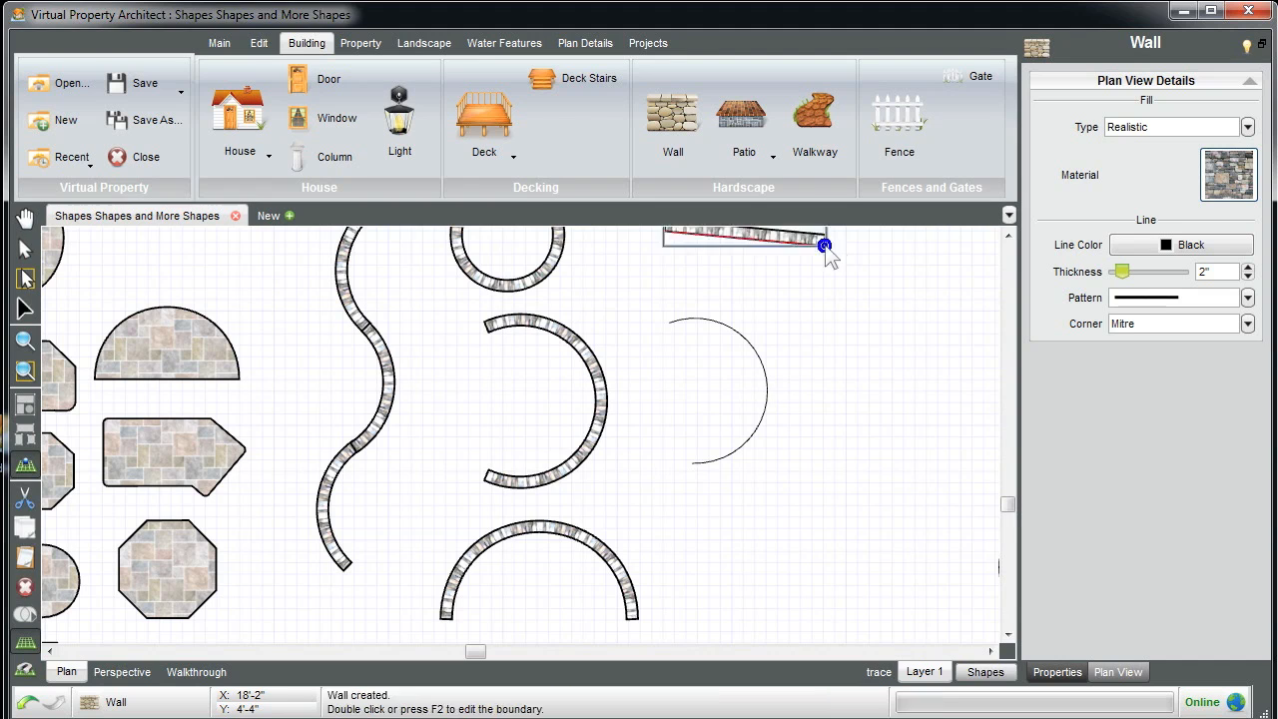
right_click(762, 232)
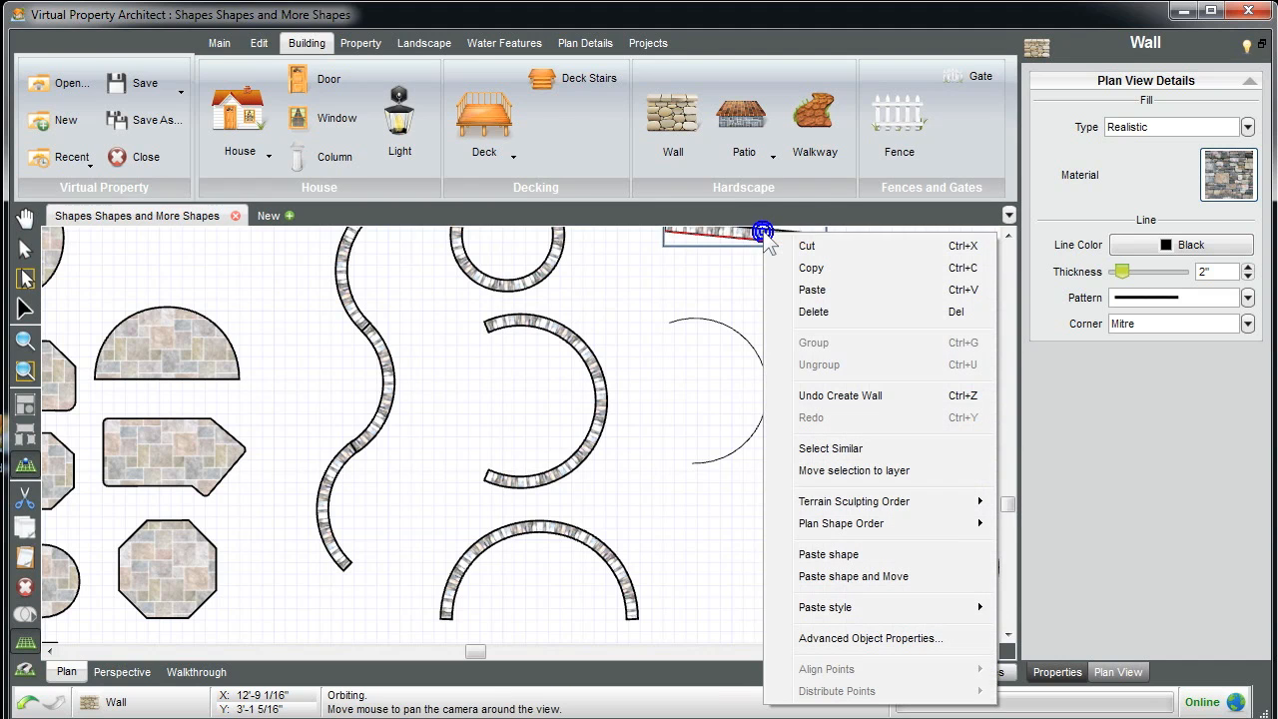
left_click(864, 577)
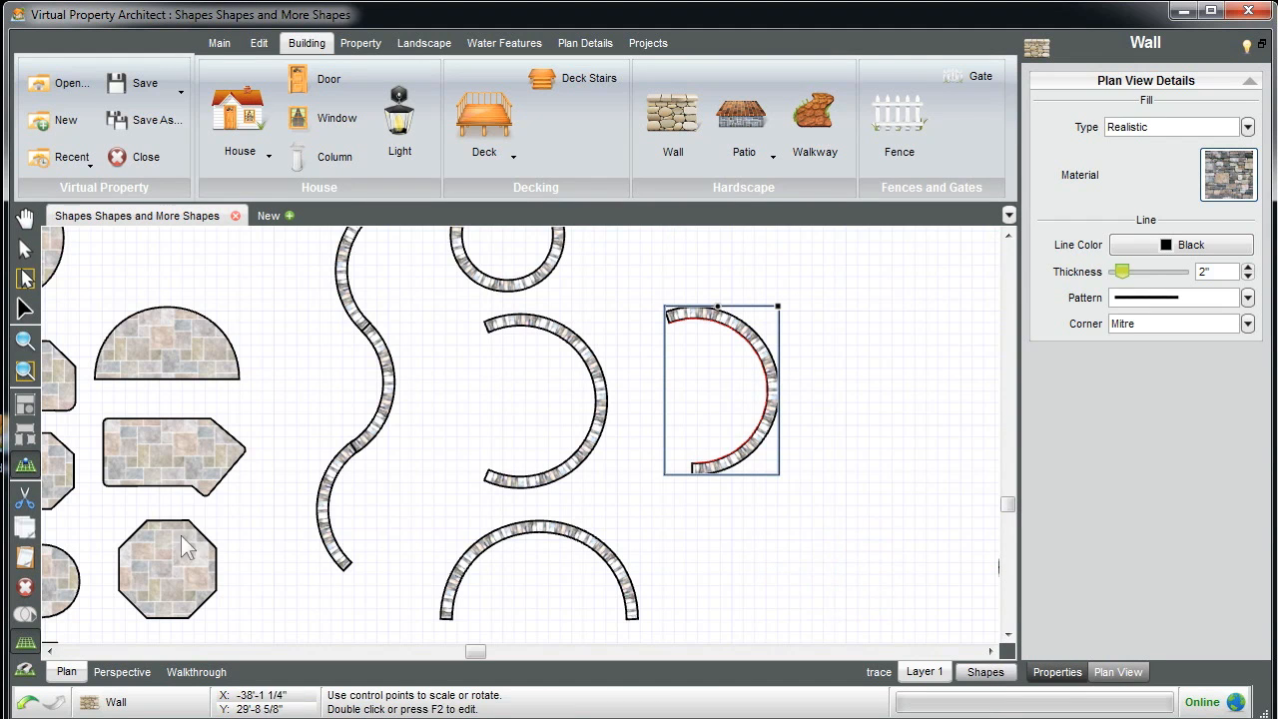
In perspective view, set the new arc-shaped wall's height to 2'-8".
left_click(138, 674)
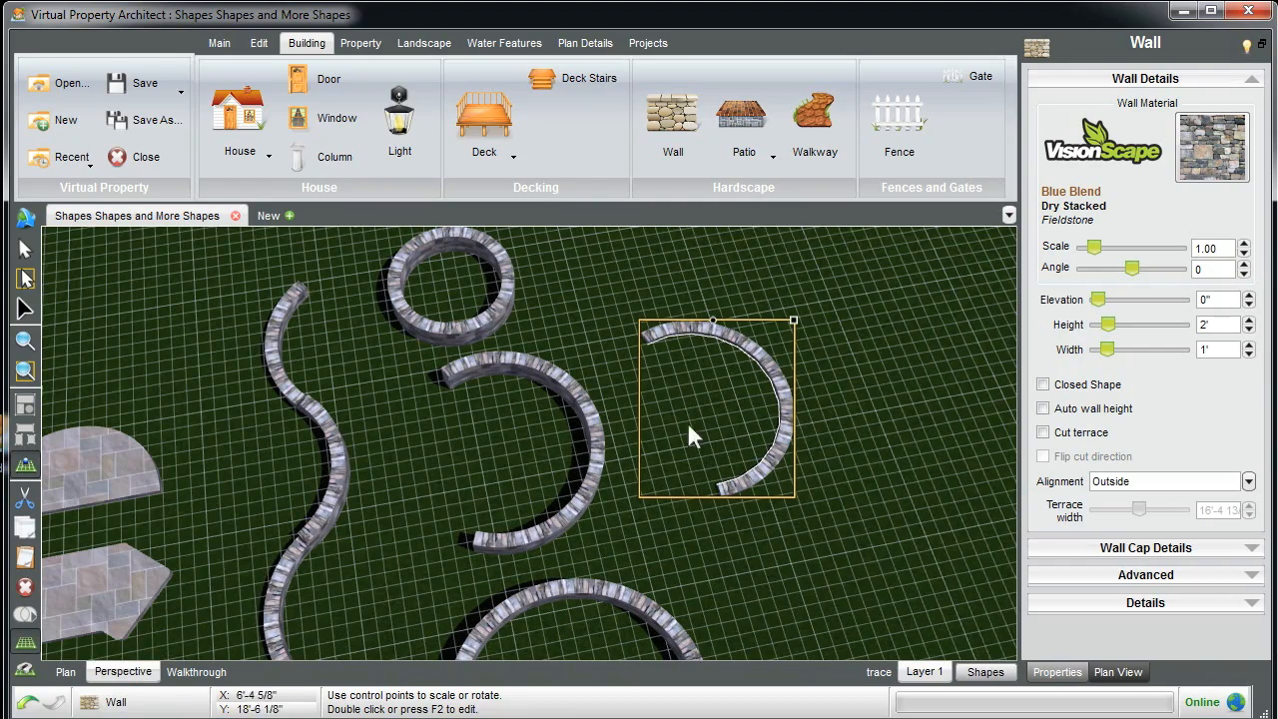
middle_click_drag(757, 374, 847, 356)
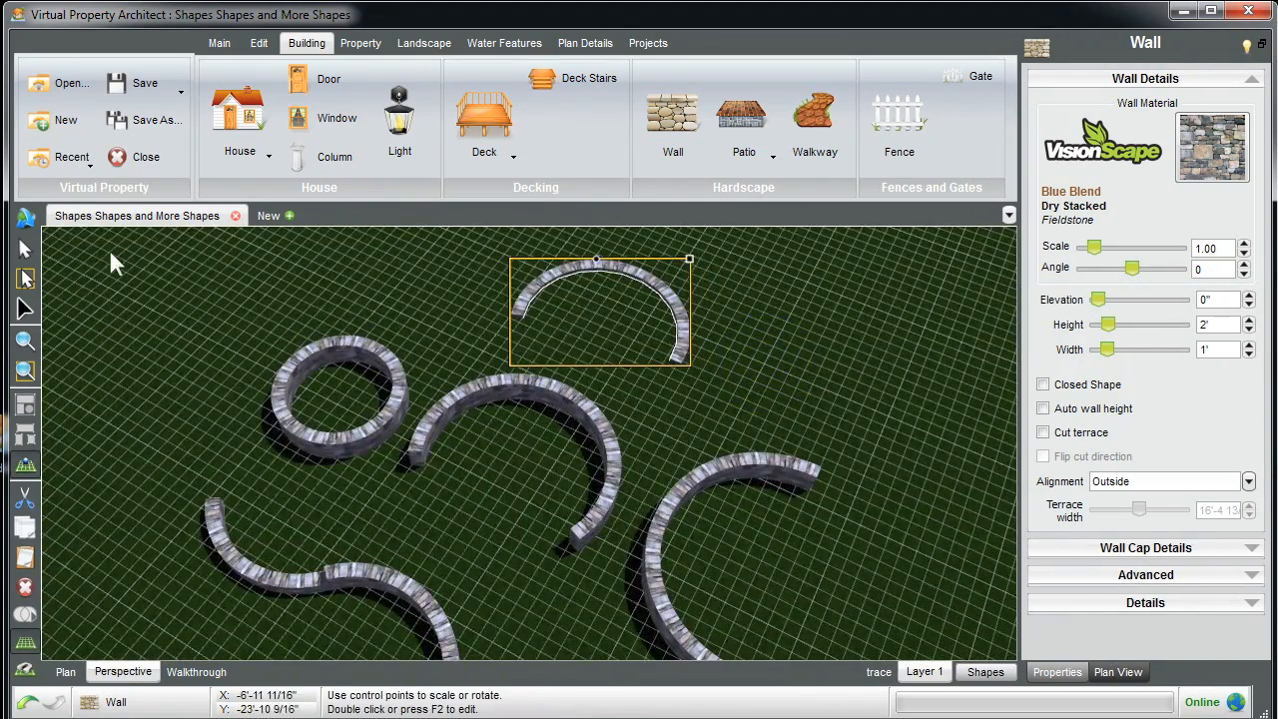
left_click(27, 340)
middle_click_drag(359, 334, 404, 335)
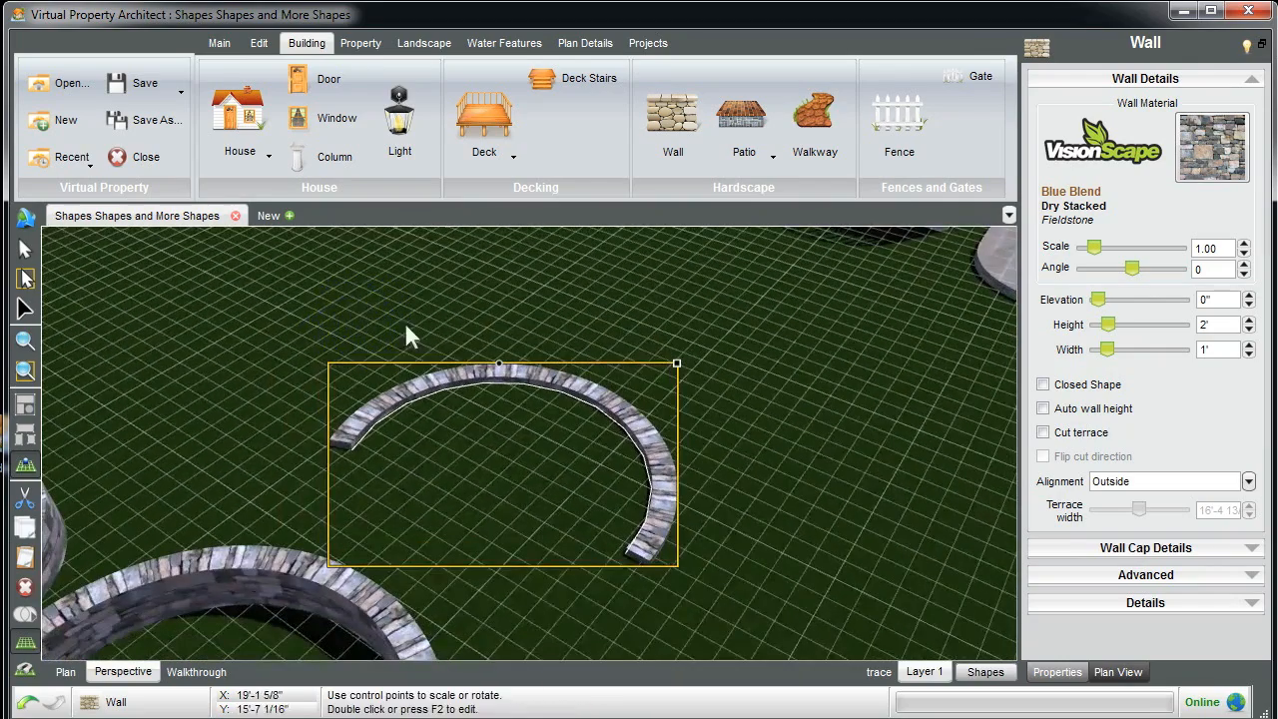
left_click(1247, 321)
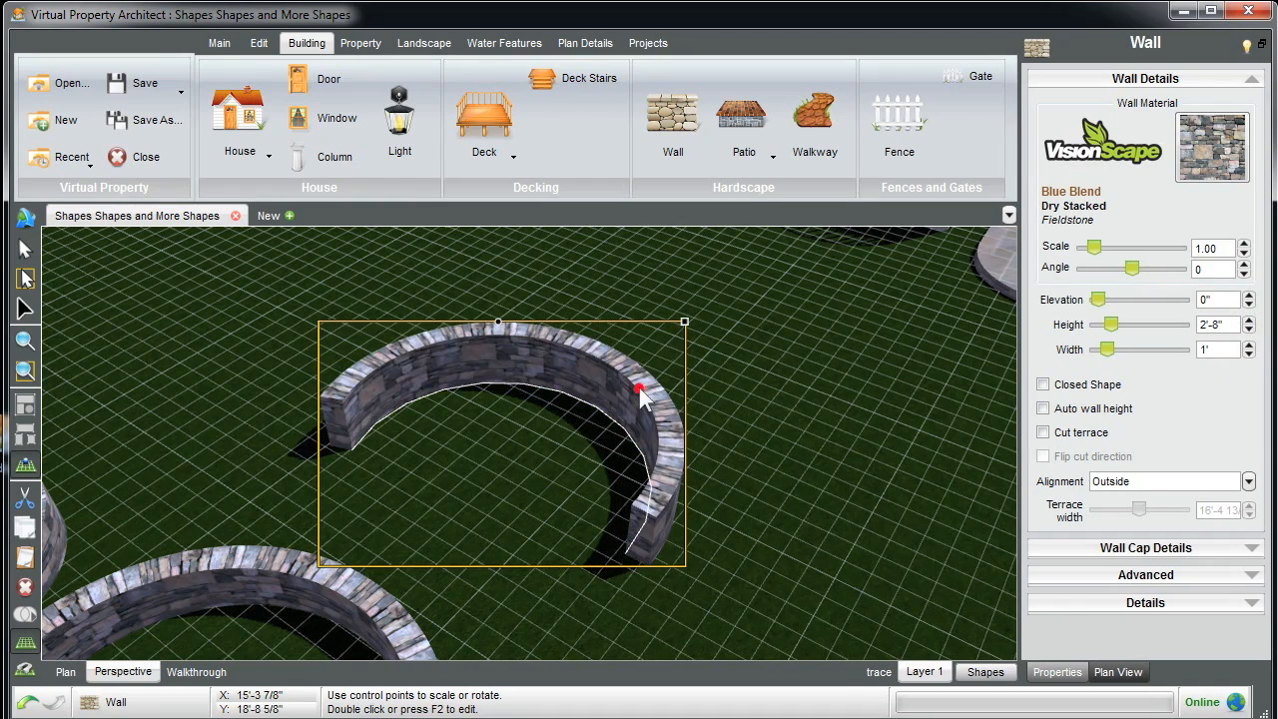
scroll(617, 341, "down", 5)
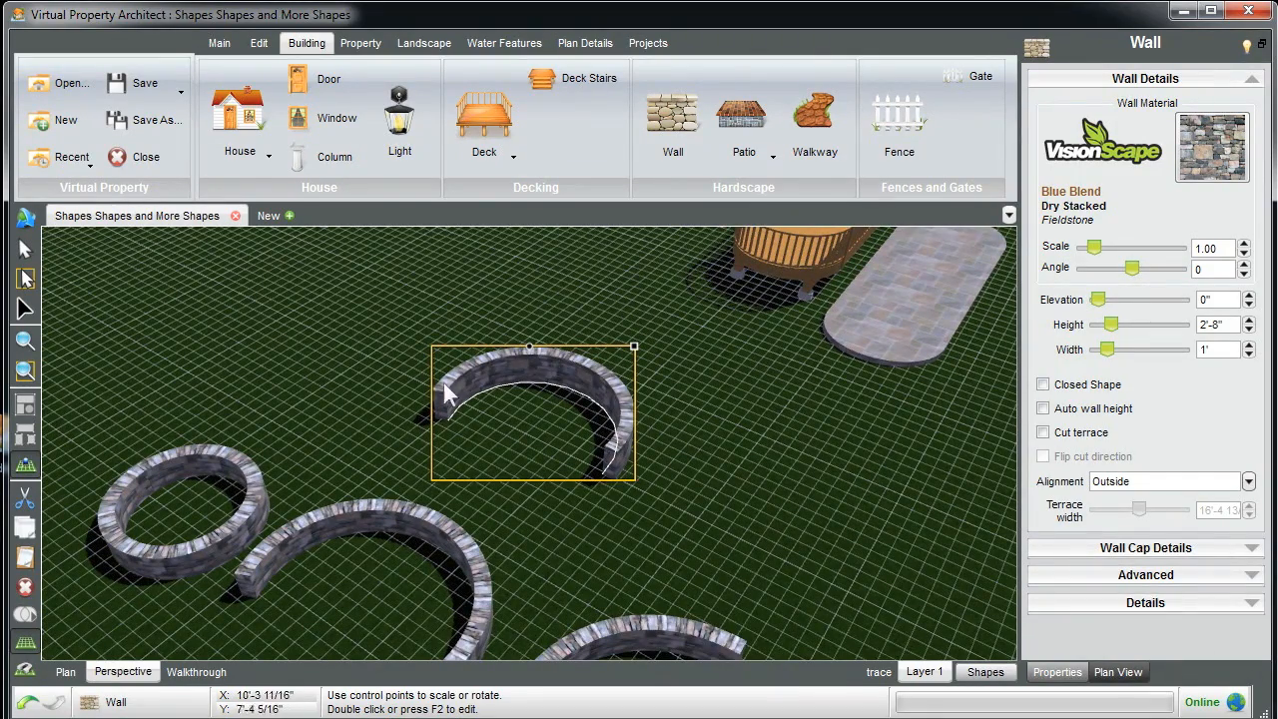
Copy the rounded patio beside the deck.
left_click(138, 463)
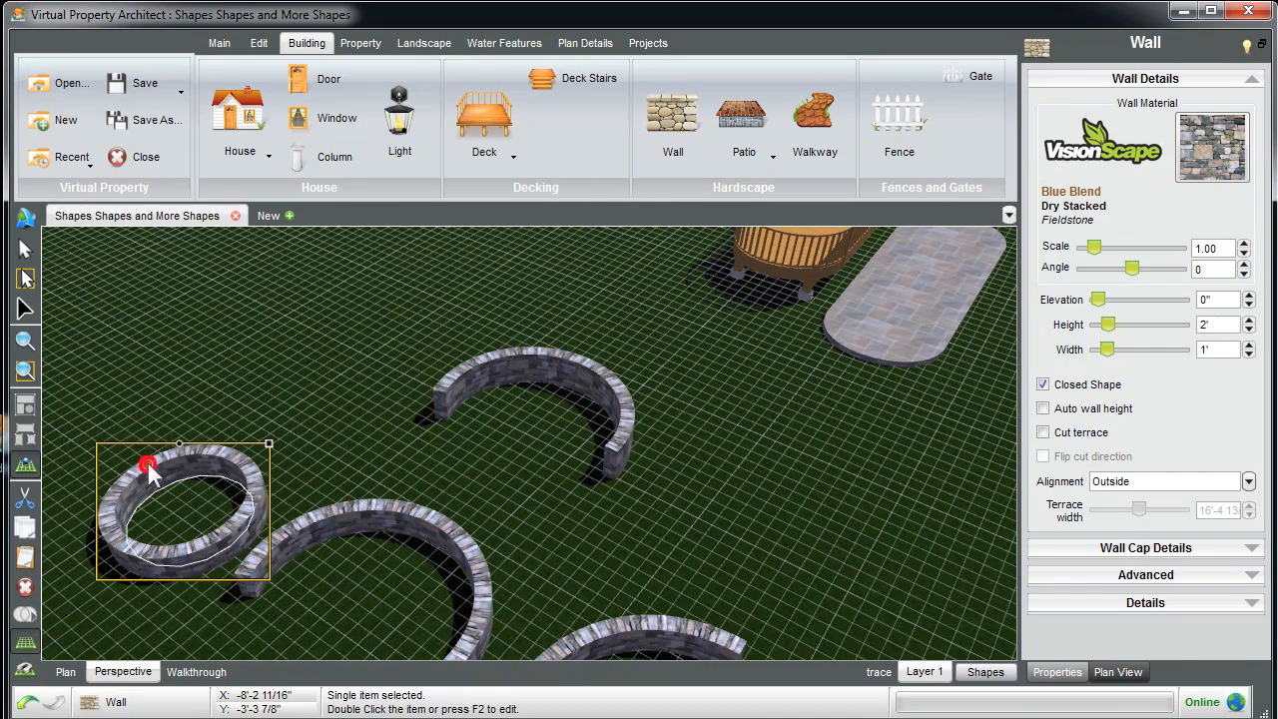
scroll(439, 339, "down", 3)
left_click(436, 329)
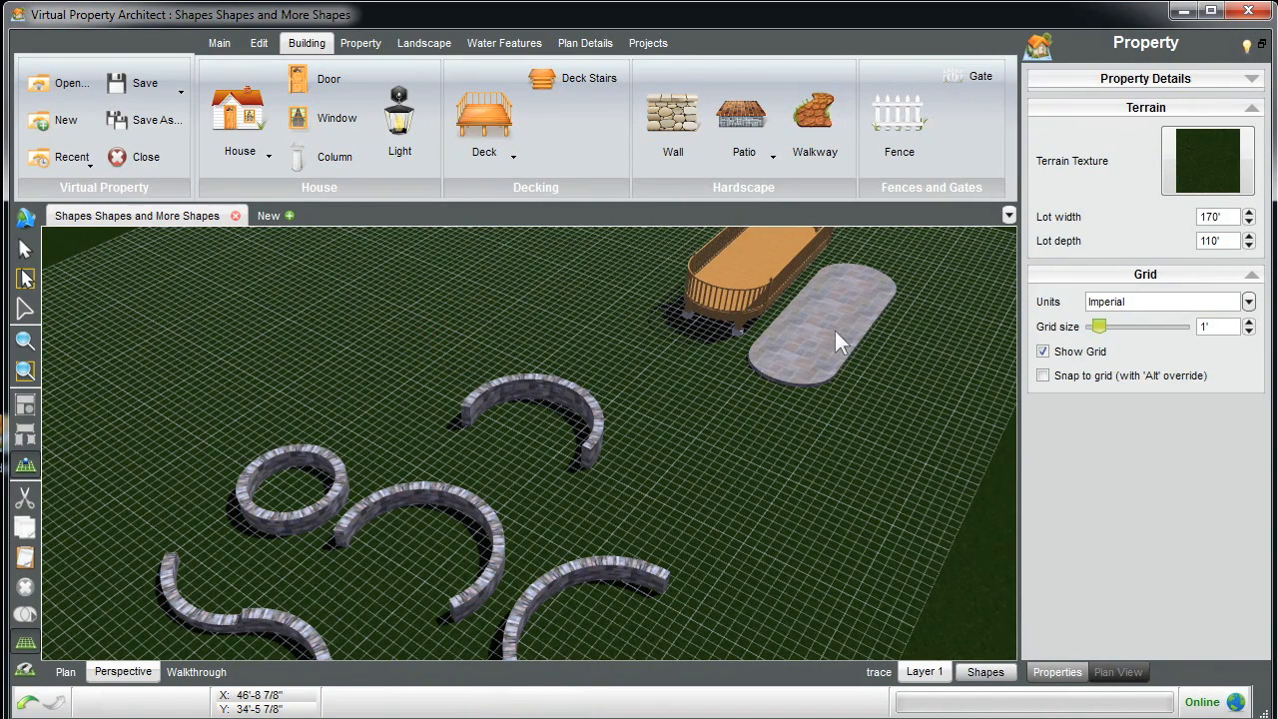
left_click(834, 331)
right_click(836, 332)
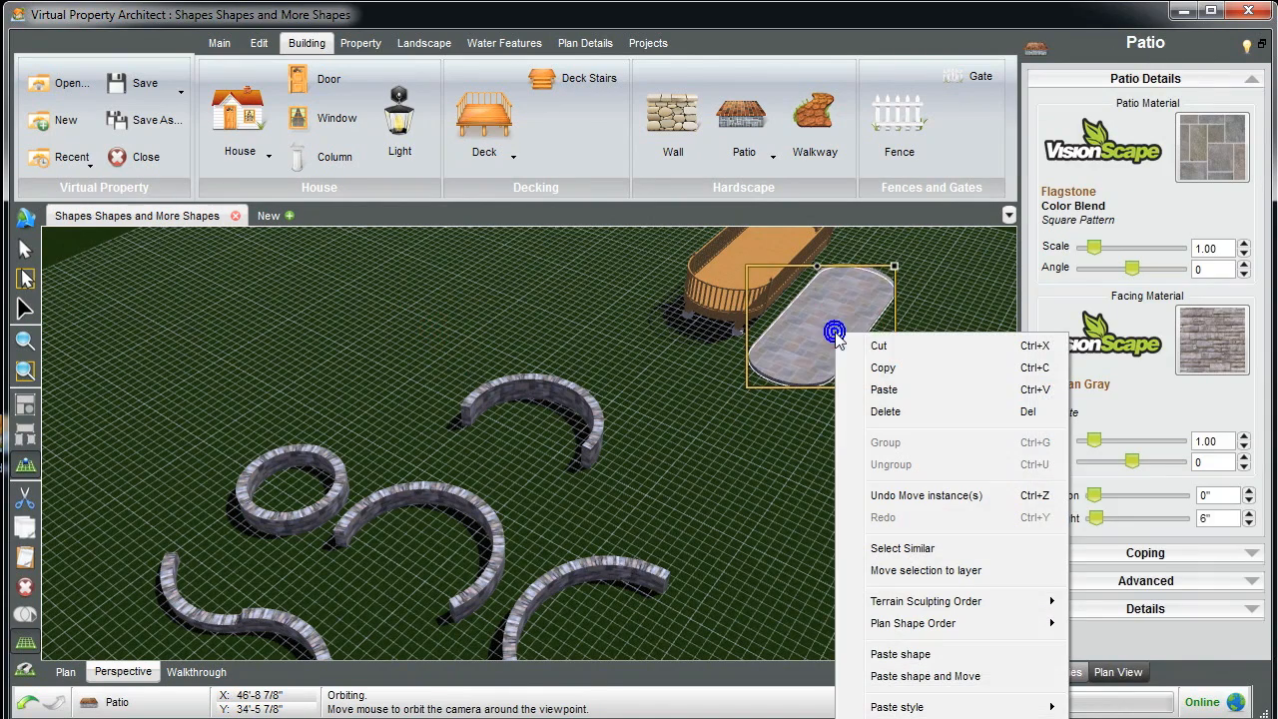
left_click(906, 369)
Move the new arc-shaped wall out to open ground and apply the copied patio outline to it with Paste shape.
left_click(542, 375)
left_click_drag(545, 382, 503, 266)
right_click(503, 266)
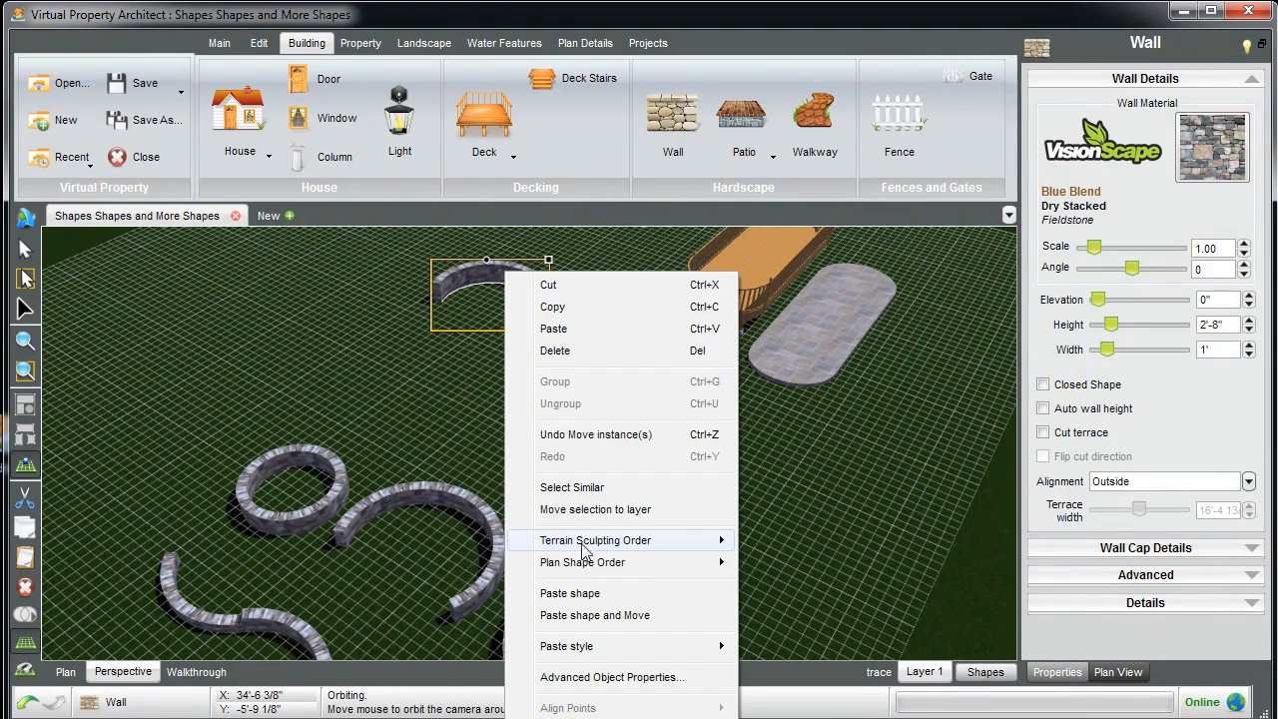
left_click(611, 593)
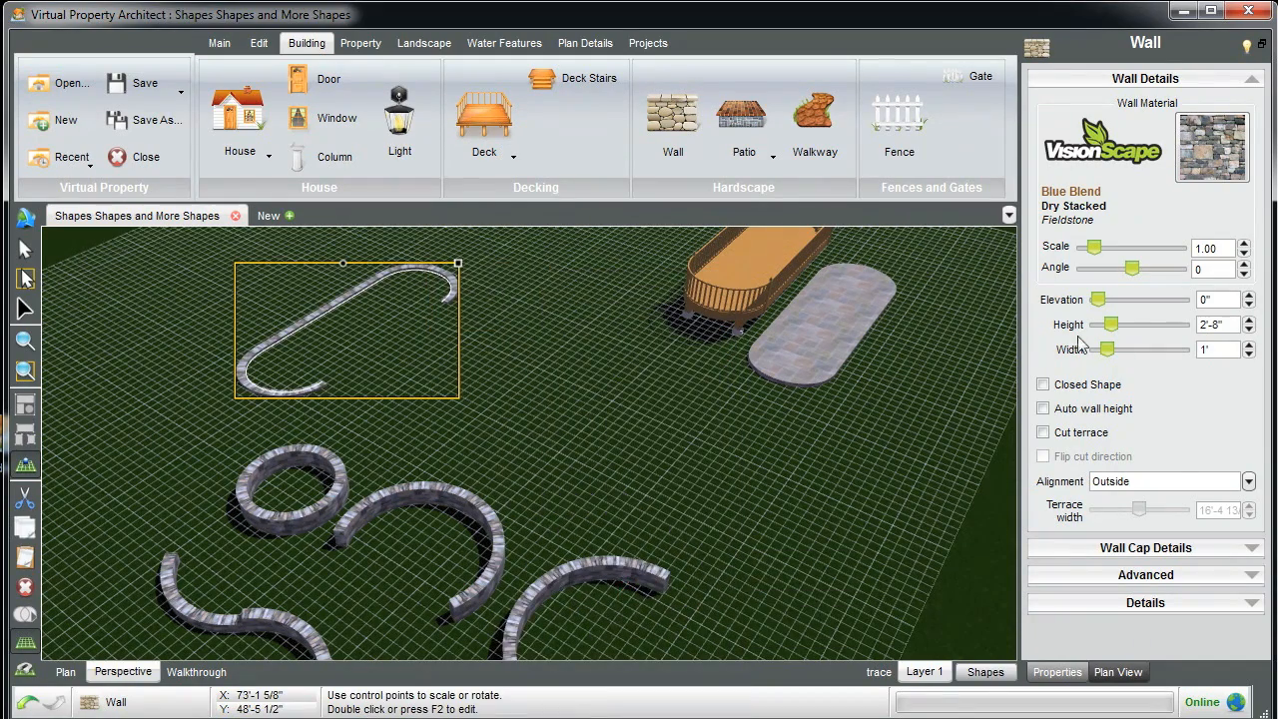
Make the patio-shaped wall a closed shape and set its height to 3'.
left_click(1042, 385)
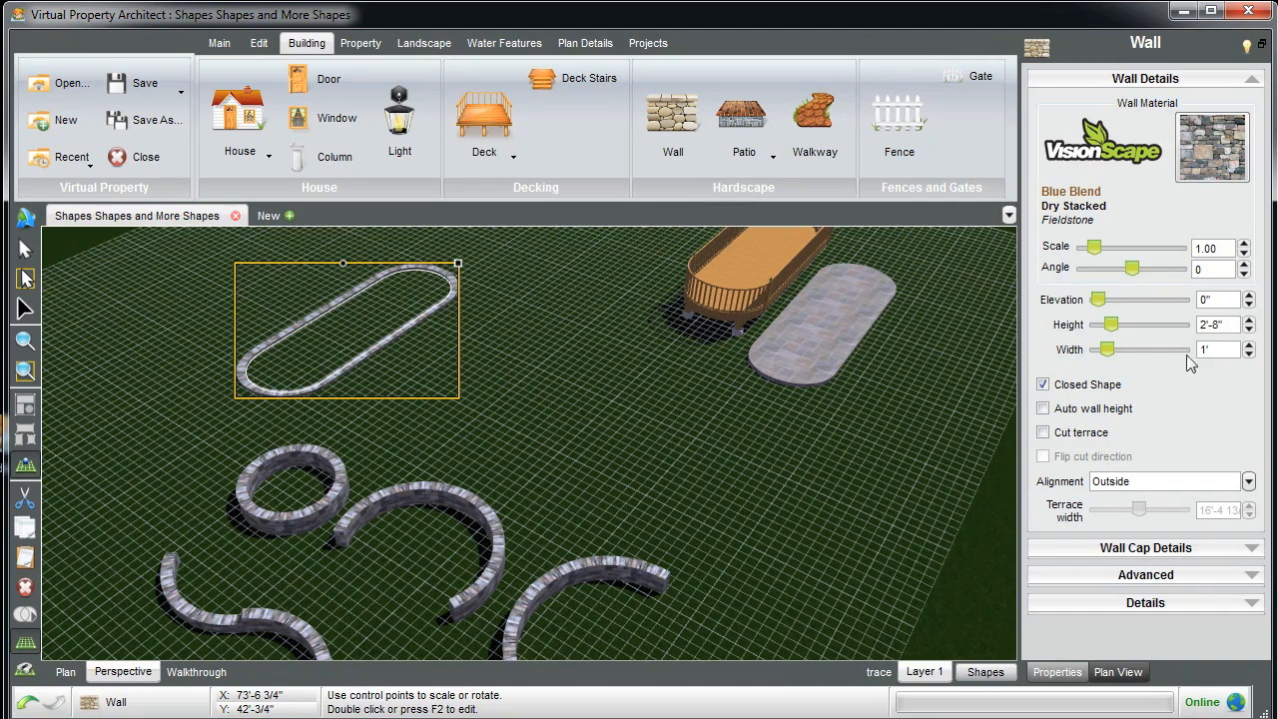
left_click(1249, 319)
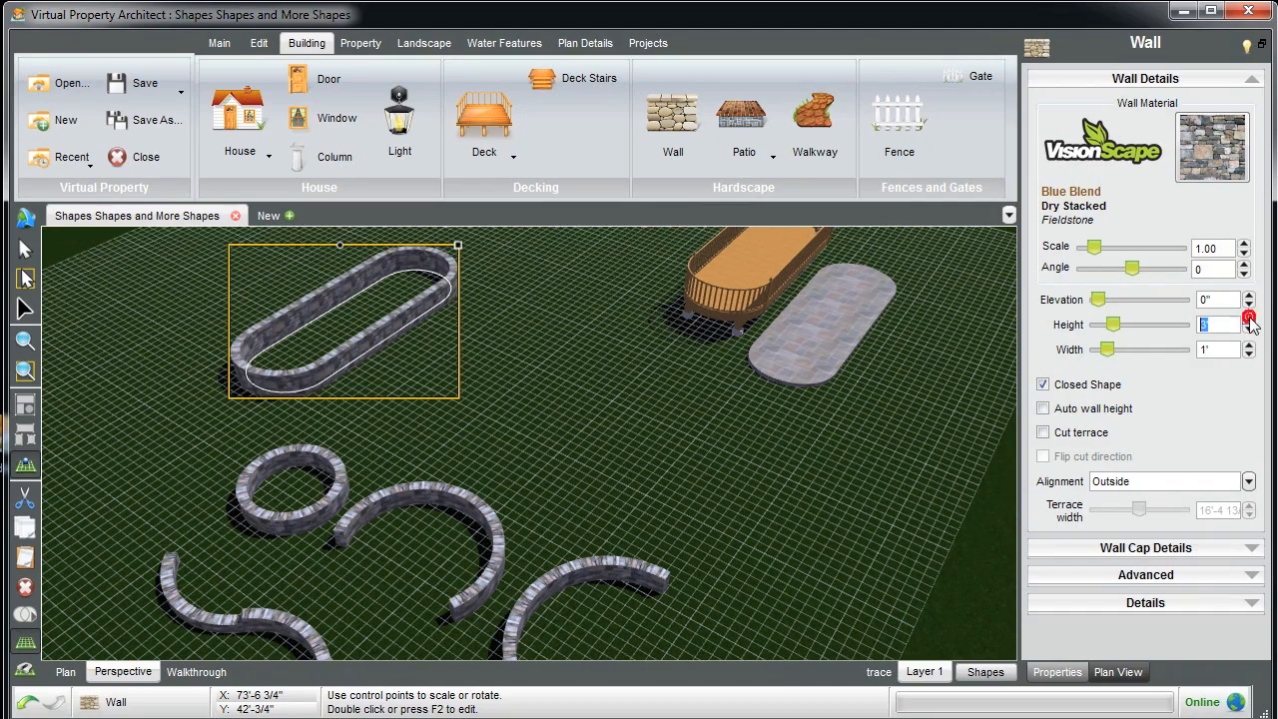
left_click(25, 339)
middle_click_drag(667, 388, 522, 390)
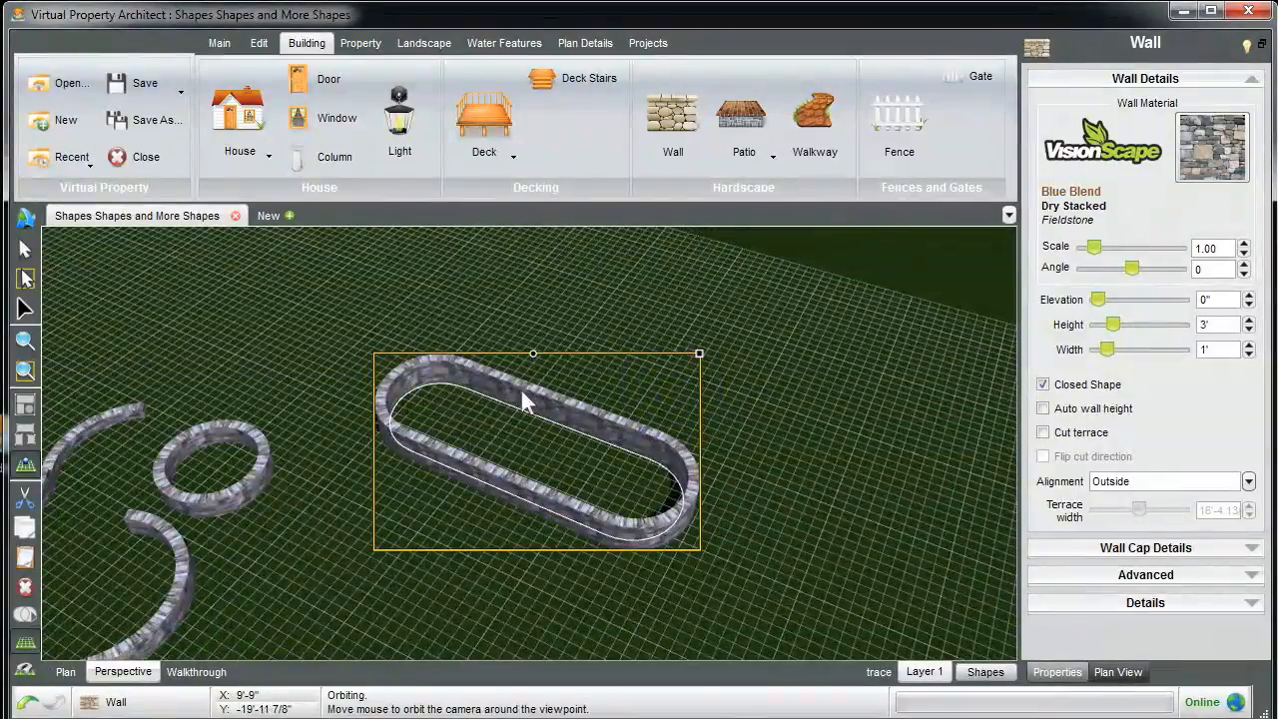
Move the circular wall to the long side of the rounded closed wall and scale it down to a smaller ring.
left_click(237, 424)
left_click_drag(211, 427, 420, 513)
left_click(21, 345)
middle_click_drag(210, 377, 292, 376)
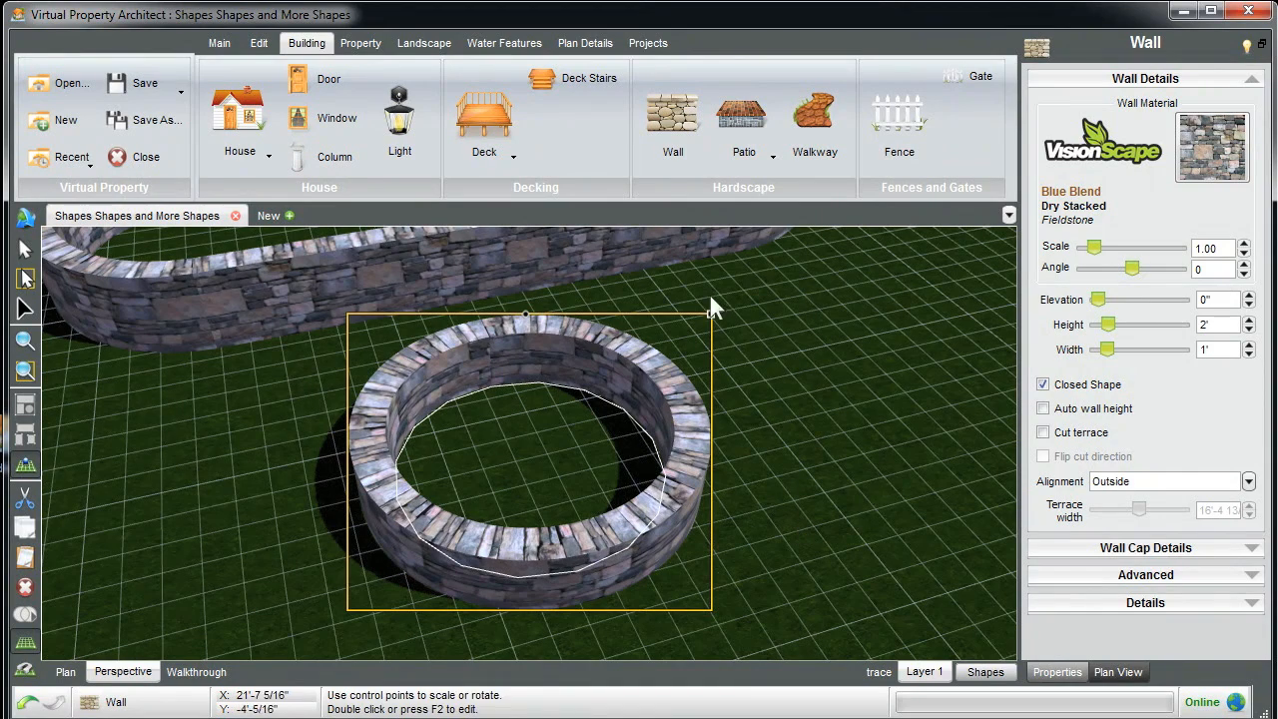
left_click_drag(707, 314, 646, 396)
middle_click_drag(749, 387, 554, 420)
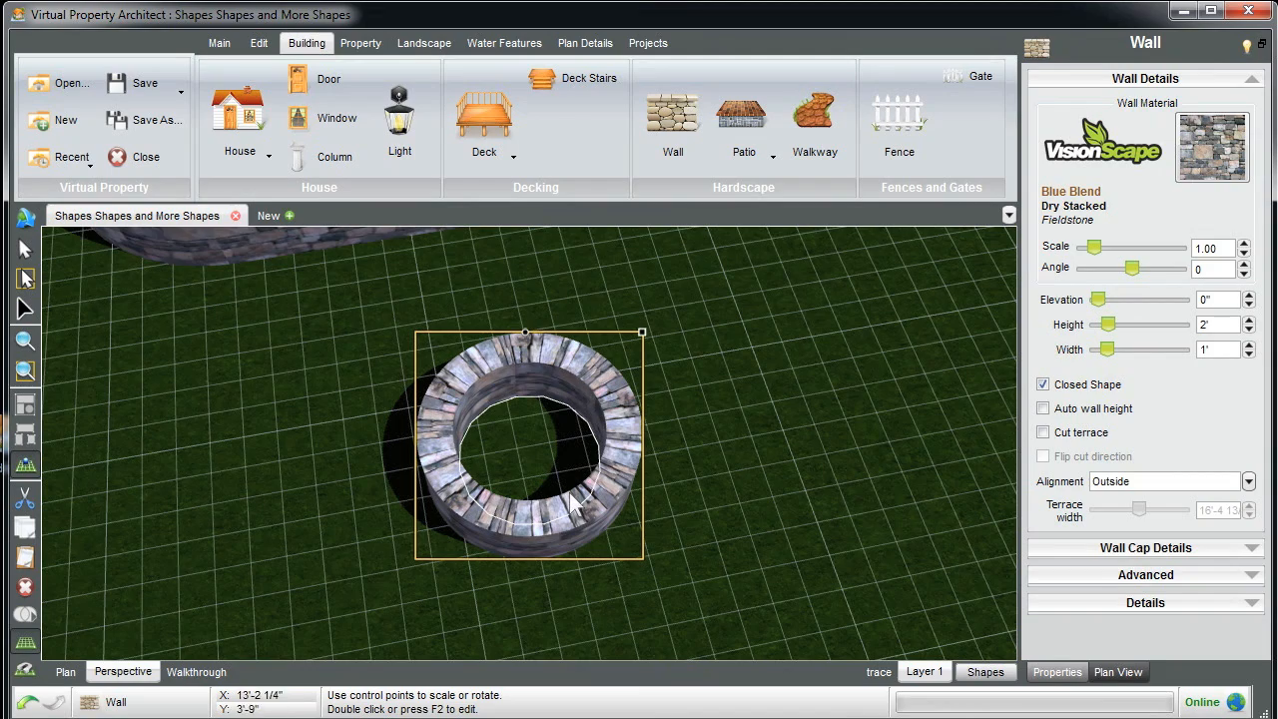
Copy the small circular wall.
left_click(250, 374)
left_click(436, 446)
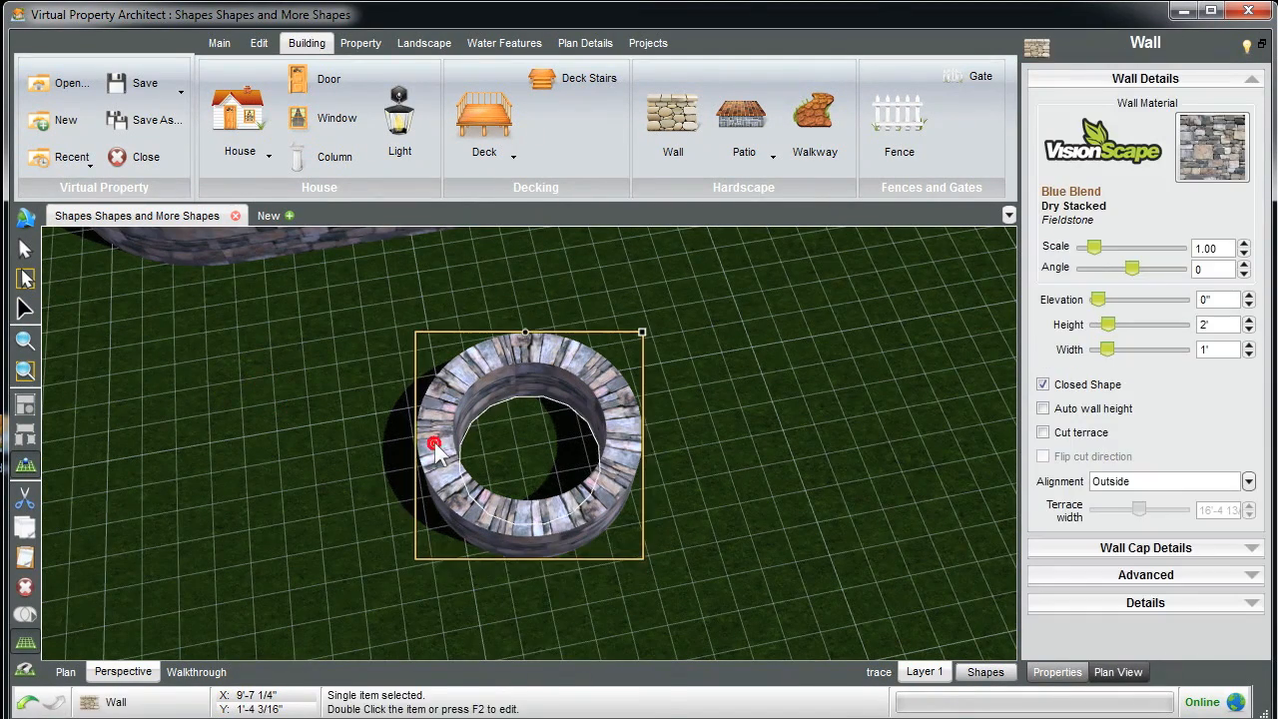
right_click(436, 446)
left_click(483, 481)
left_click(234, 326)
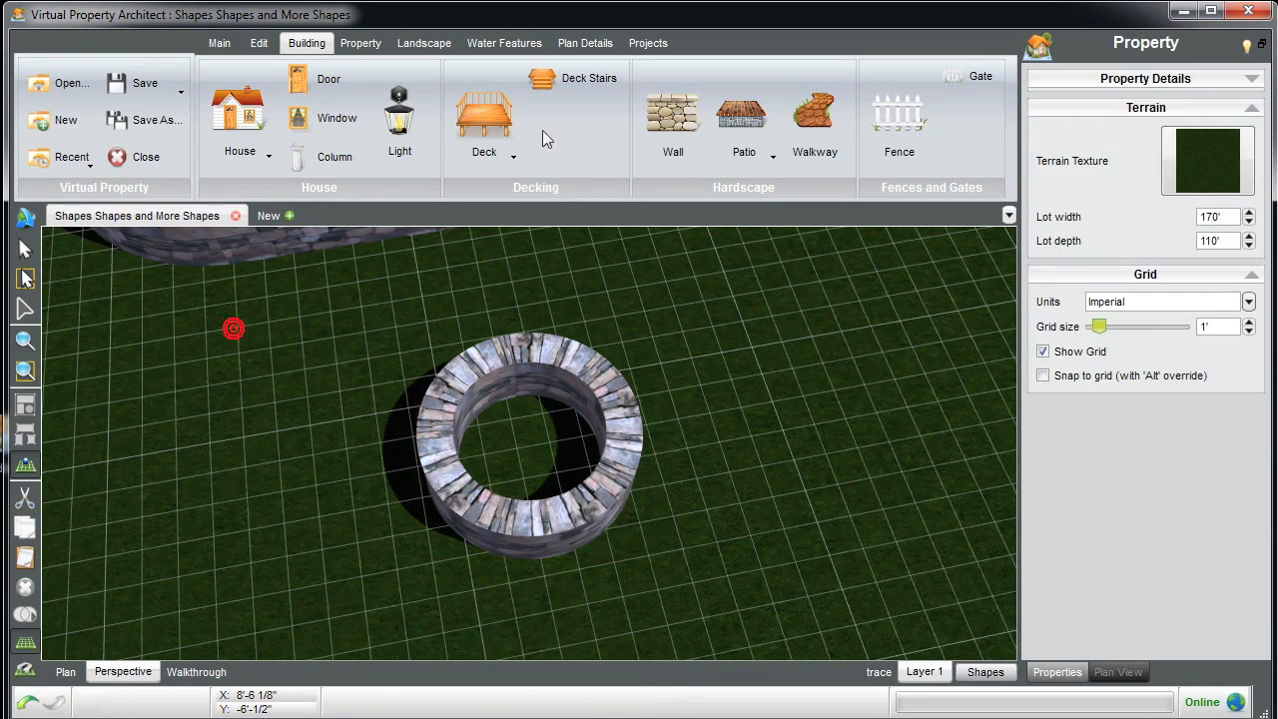
Draw a four-sided patio near the small circular wall and fit it inside the ring with Paste shape and Move.
left_click(744, 118)
left_click(627, 229)
left_click(839, 303)
left_click(745, 356)
right_click(585, 247)
right_click(689, 283)
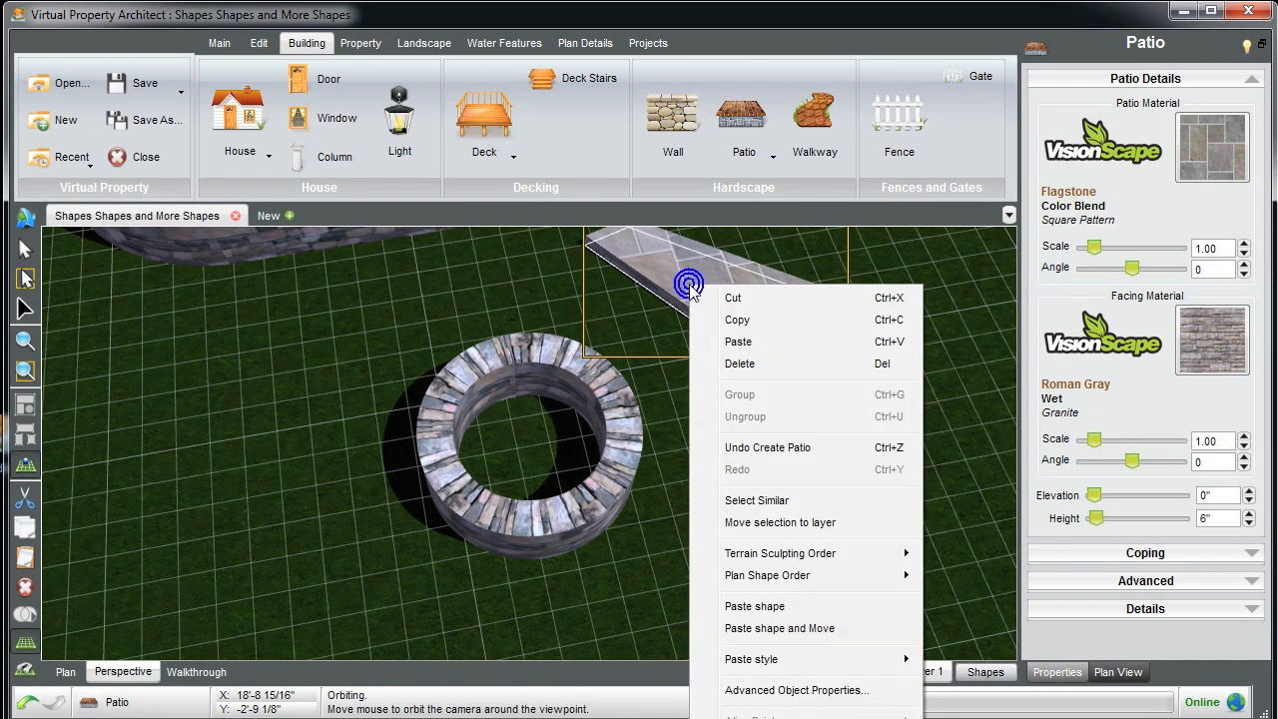
left_click(827, 627)
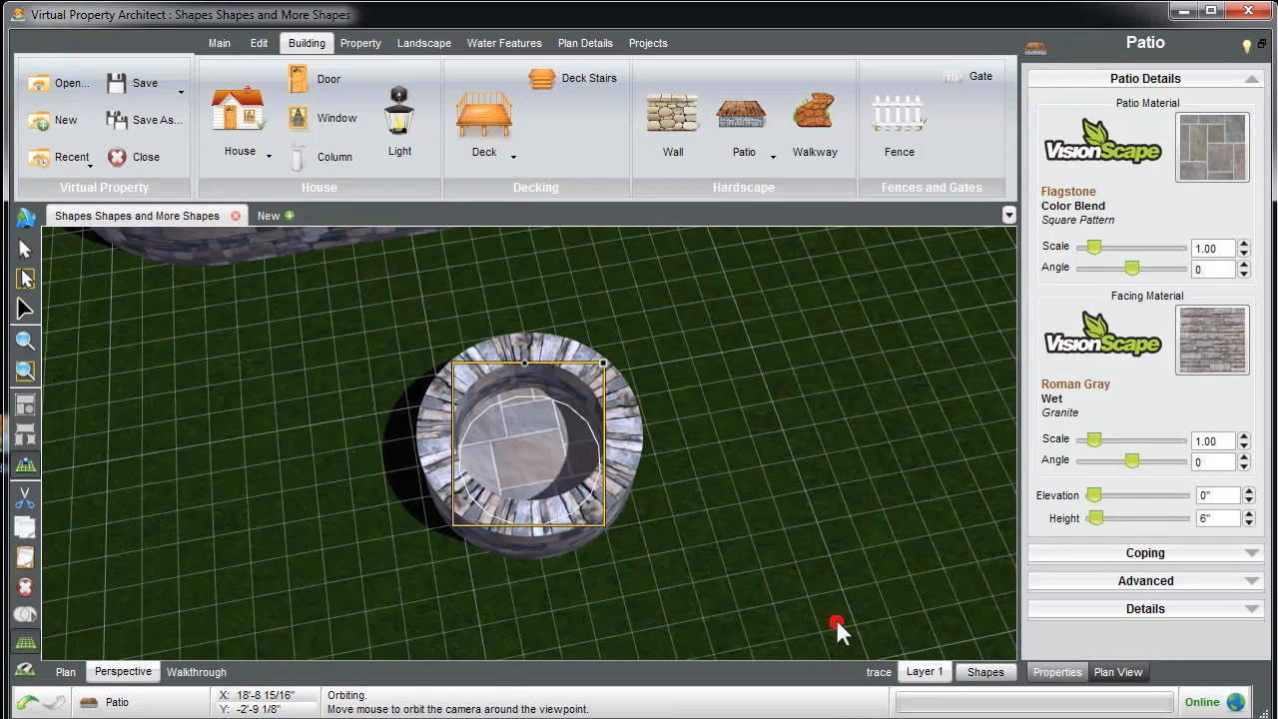
Set the height of the round patio inside the circular wall to 1'-8".
left_click(1248, 511)
left_click(1248, 511)
left_click(1247, 511)
left_click(1247, 511)
left_click(24, 342)
right_click_drag(276, 343, 224, 316)
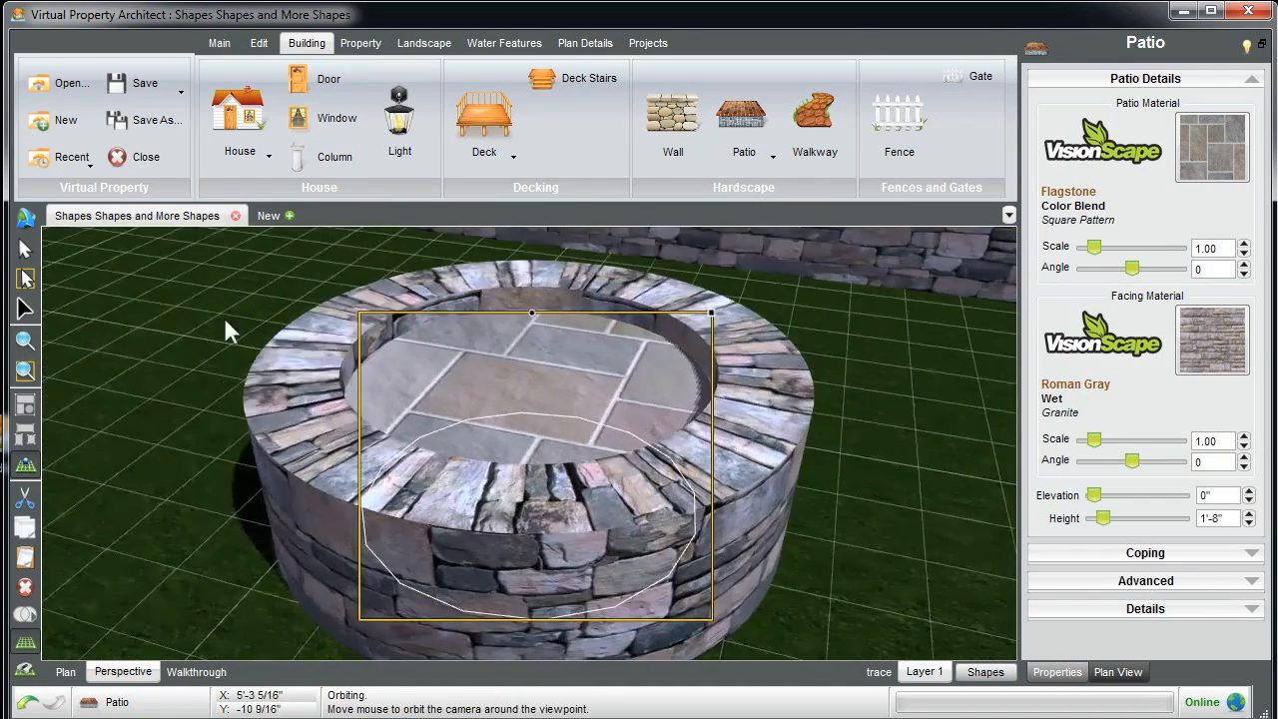
Change the material of the round patio inside the circular wall to the Natural Dark Red mulch from the Ground Covers category.
left_click(1209, 153)
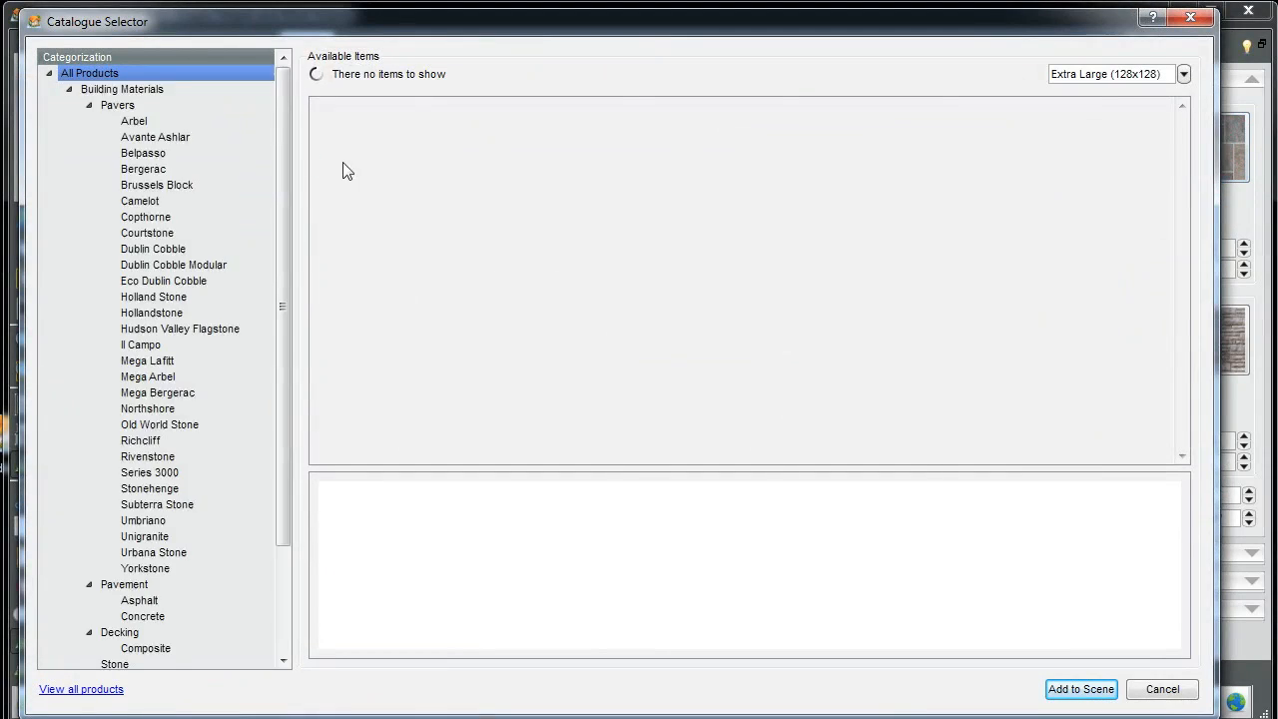
scroll(136, 290, "down", 3)
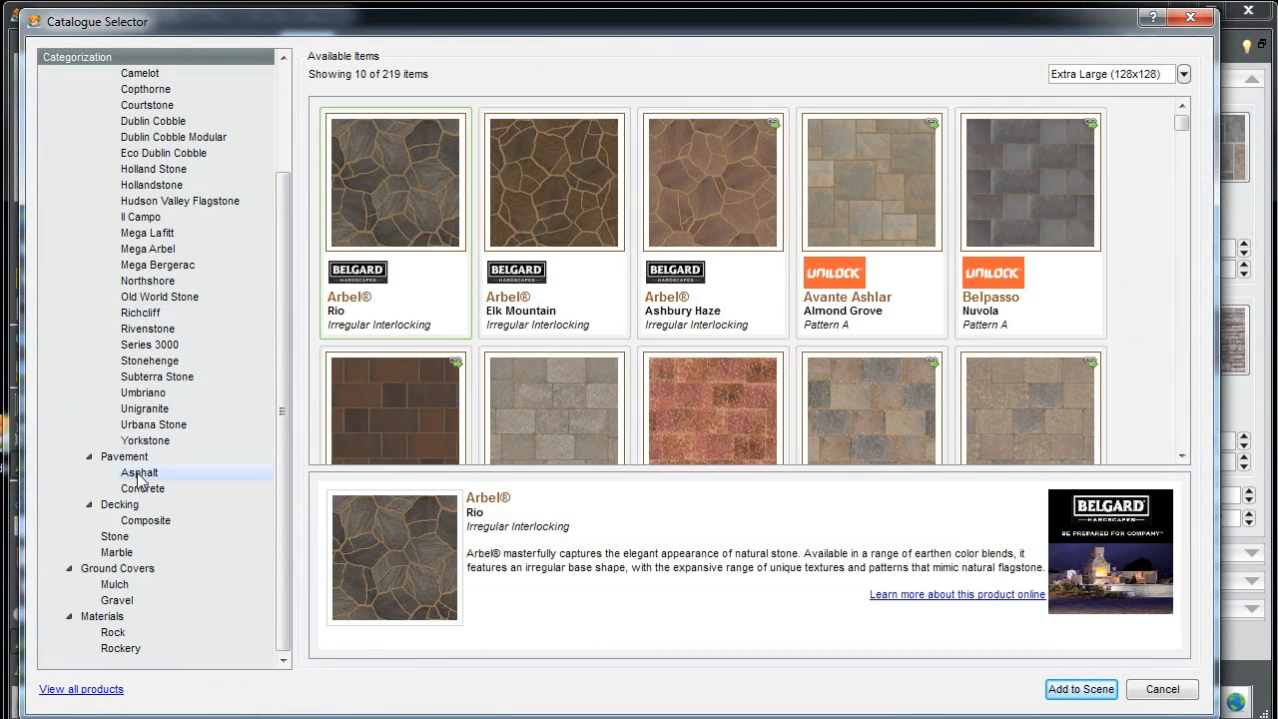
left_click(131, 584)
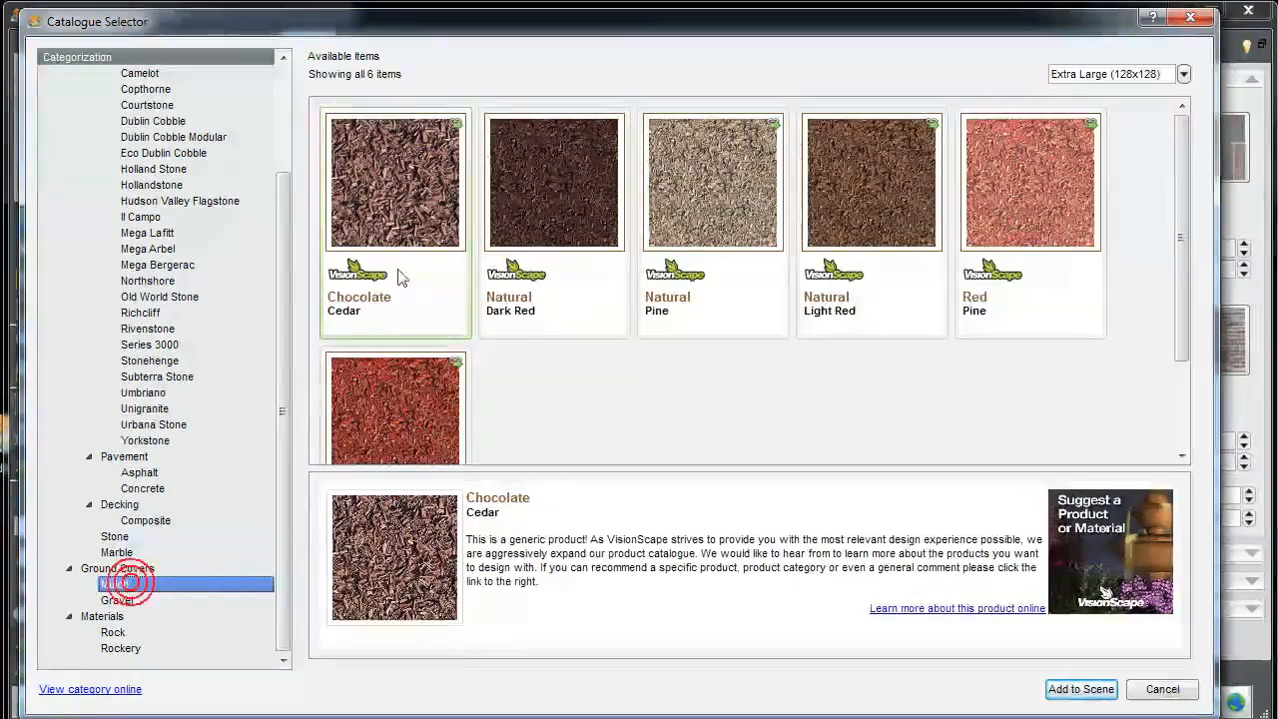
left_click(542, 191)
left_click(1080, 689)
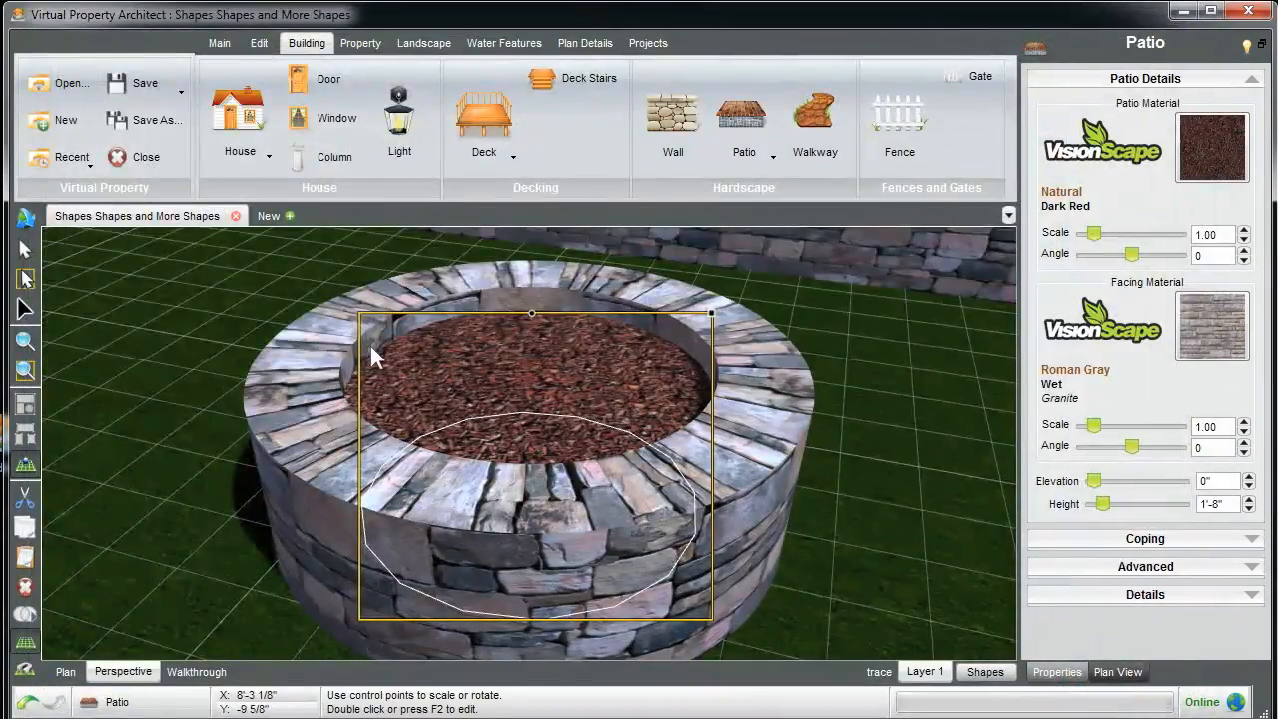
middle_click_drag(815, 442, 740, 441)
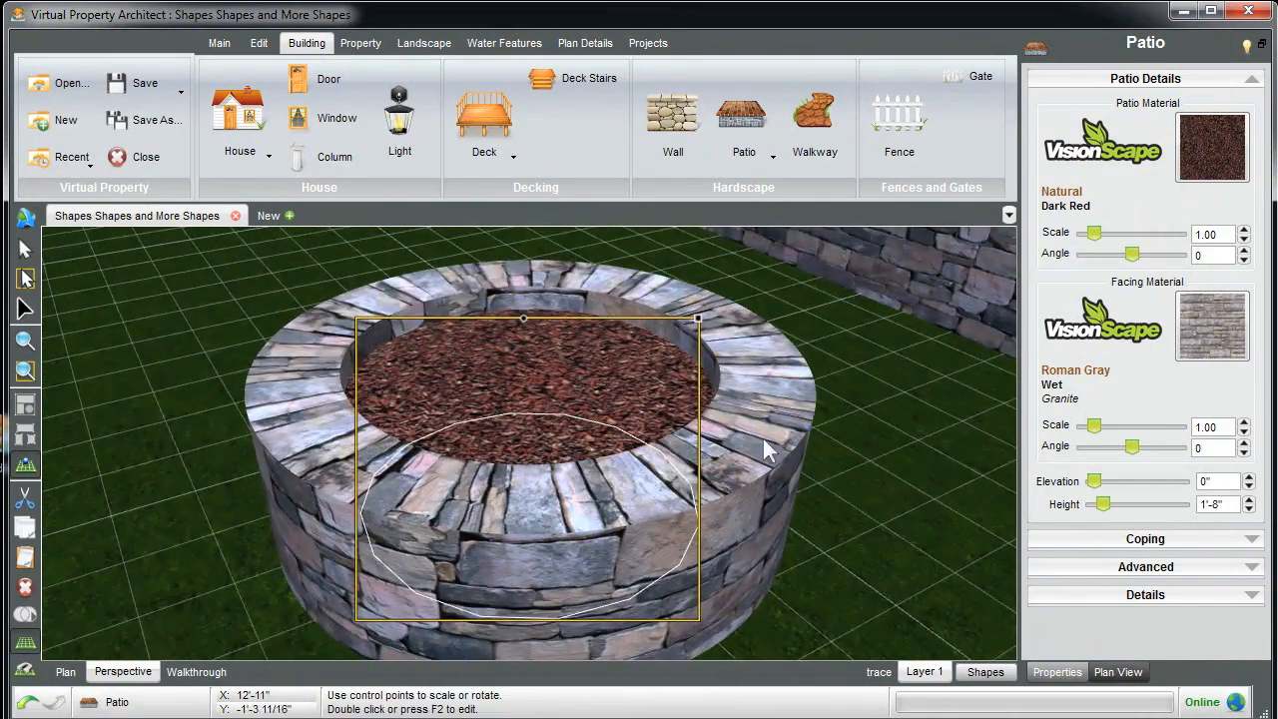
left_click(862, 430)
Switch the active project to Logo and show its layer.
scroll(865, 435, "down", 5)
middle_click_drag(345, 344, 517, 357)
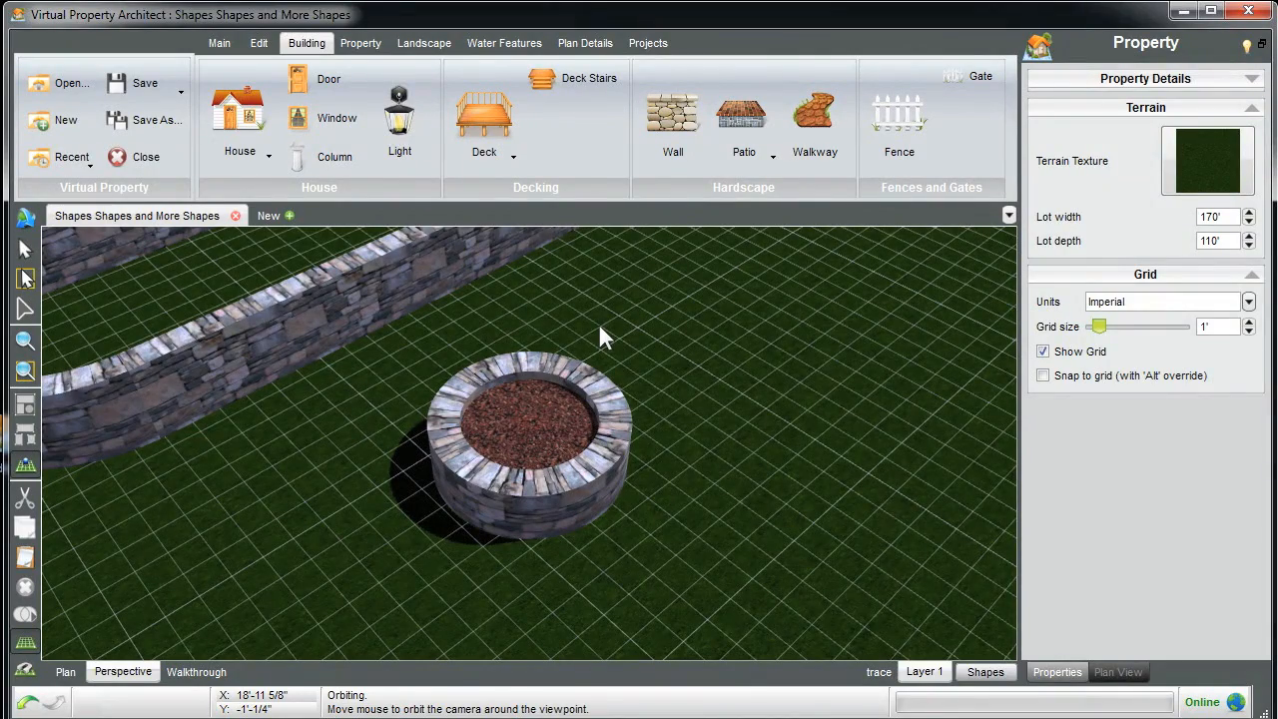
scroll(602, 334, "down", 5)
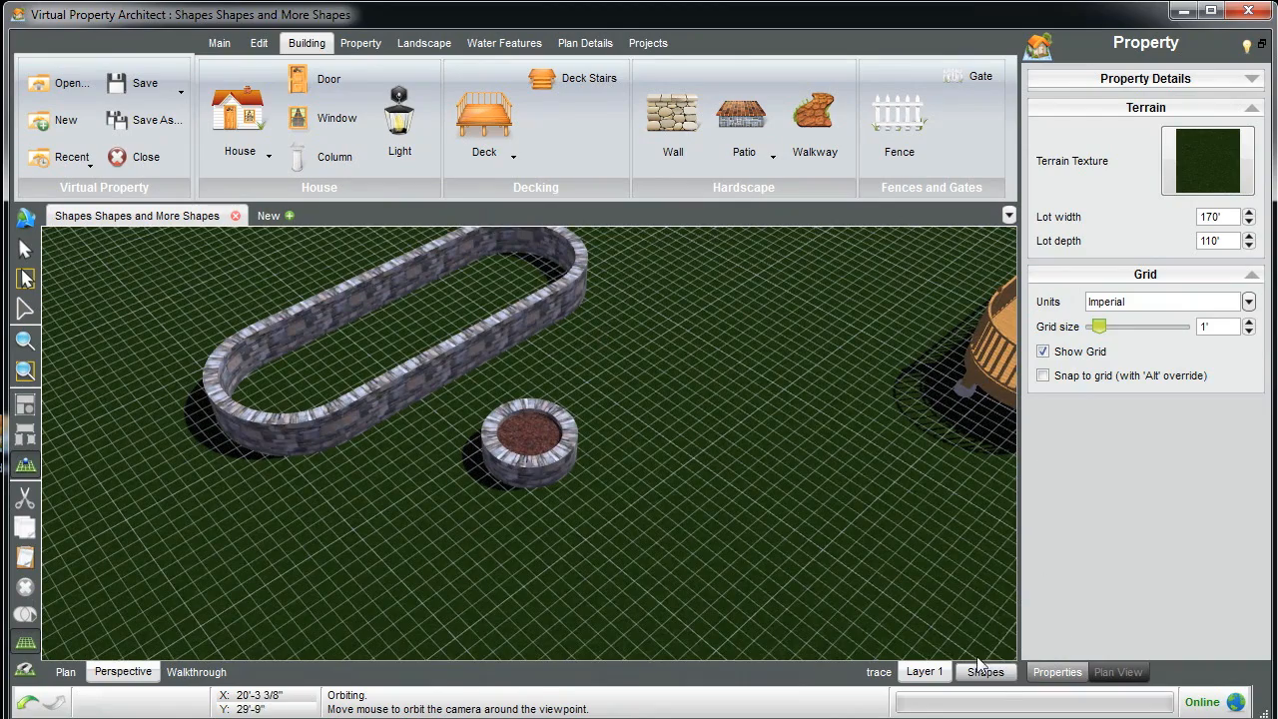
left_click(993, 671)
left_click(1065, 688)
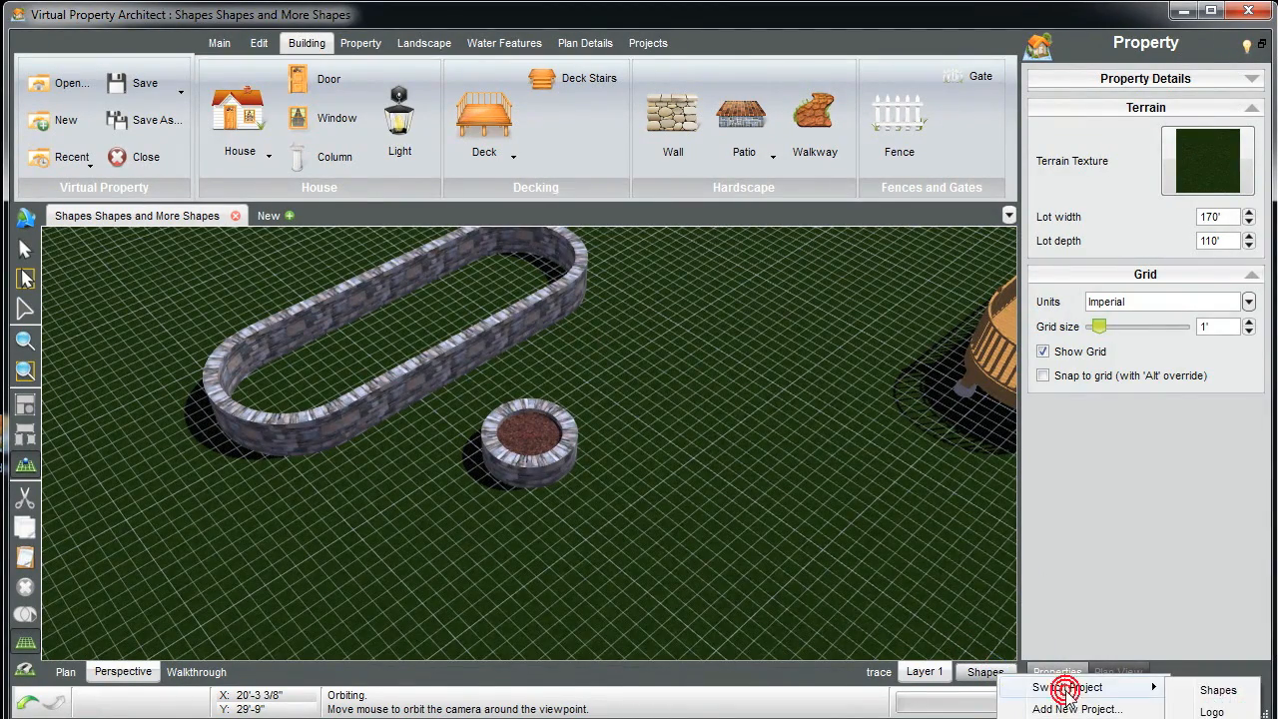
left_click(1234, 711)
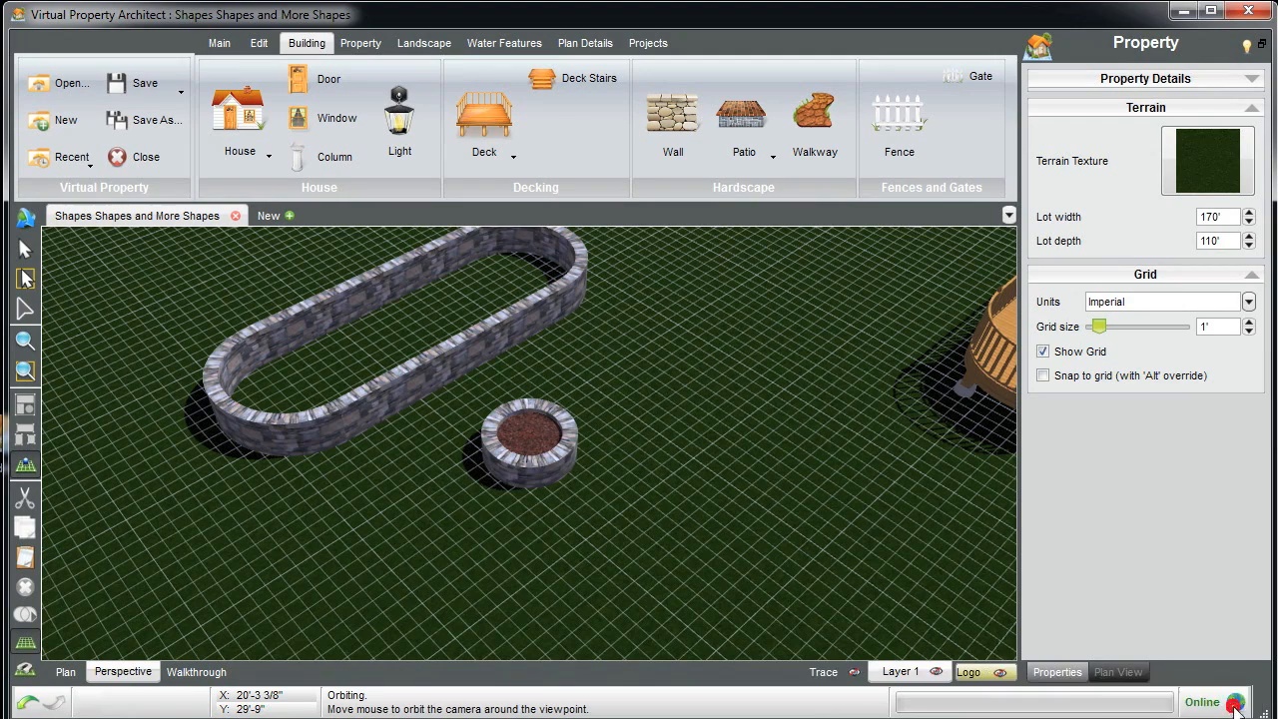
left_click(995, 676)
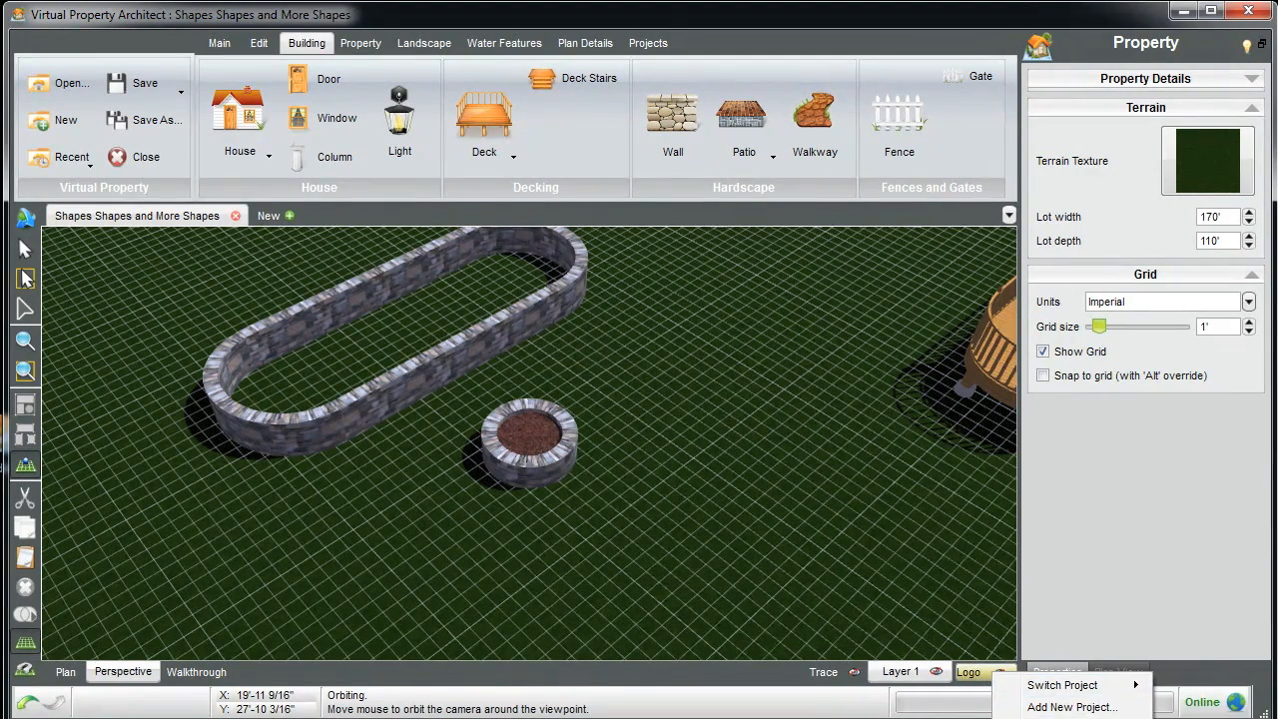
left_click(998, 671)
left_click(707, 299)
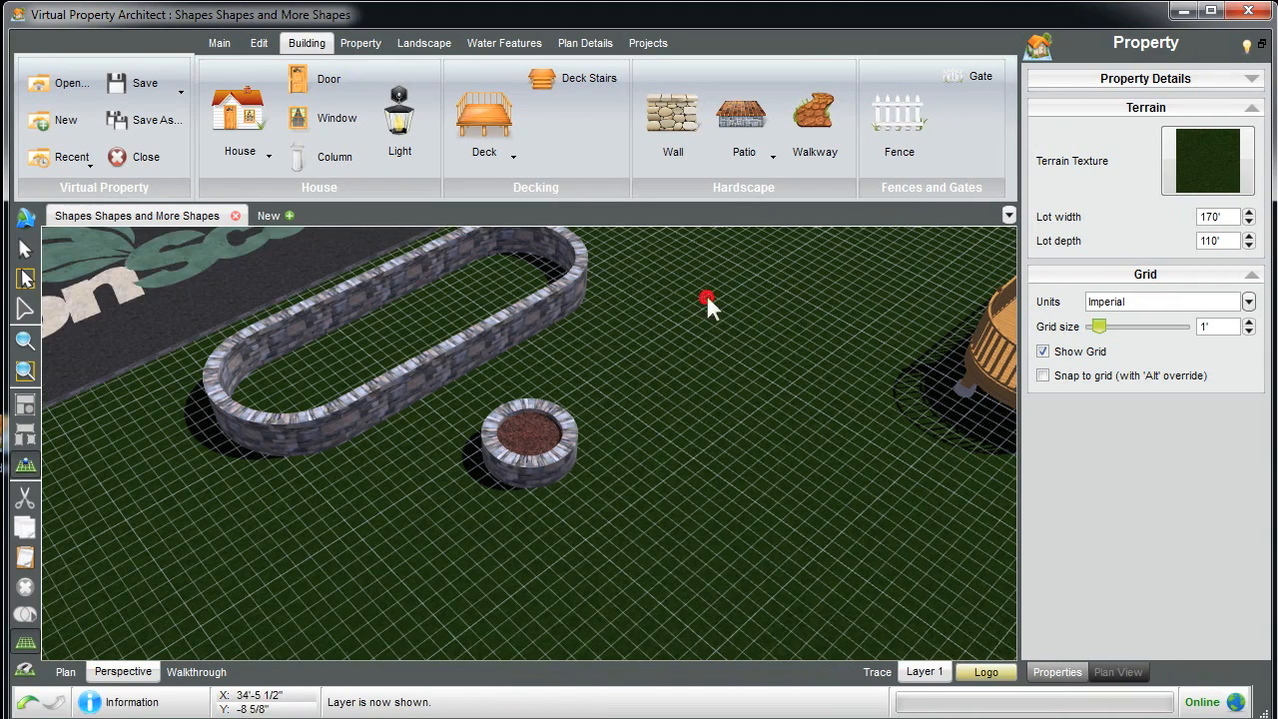
Ungroup the "Vision" lettering of the VisionScape logo.
left_click(184, 262)
left_click(25, 340)
middle_click_drag(613, 379, 555, 403)
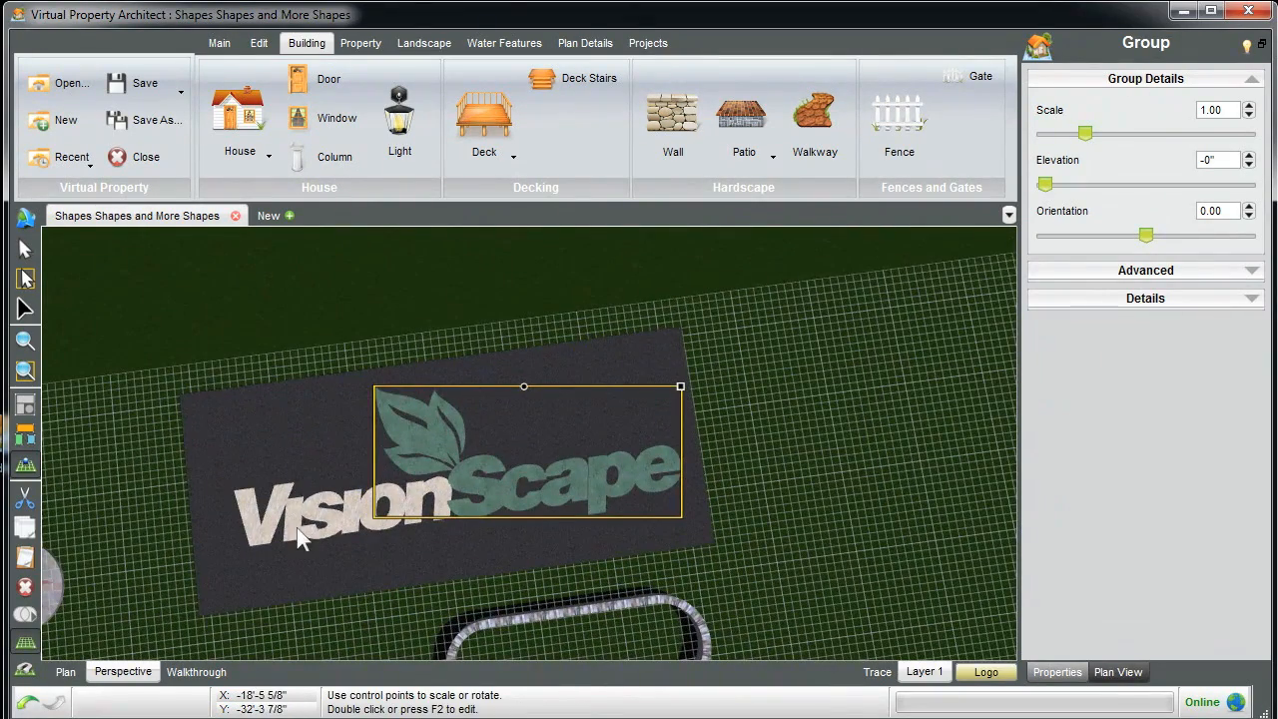
scroll(258, 529, "up", 2)
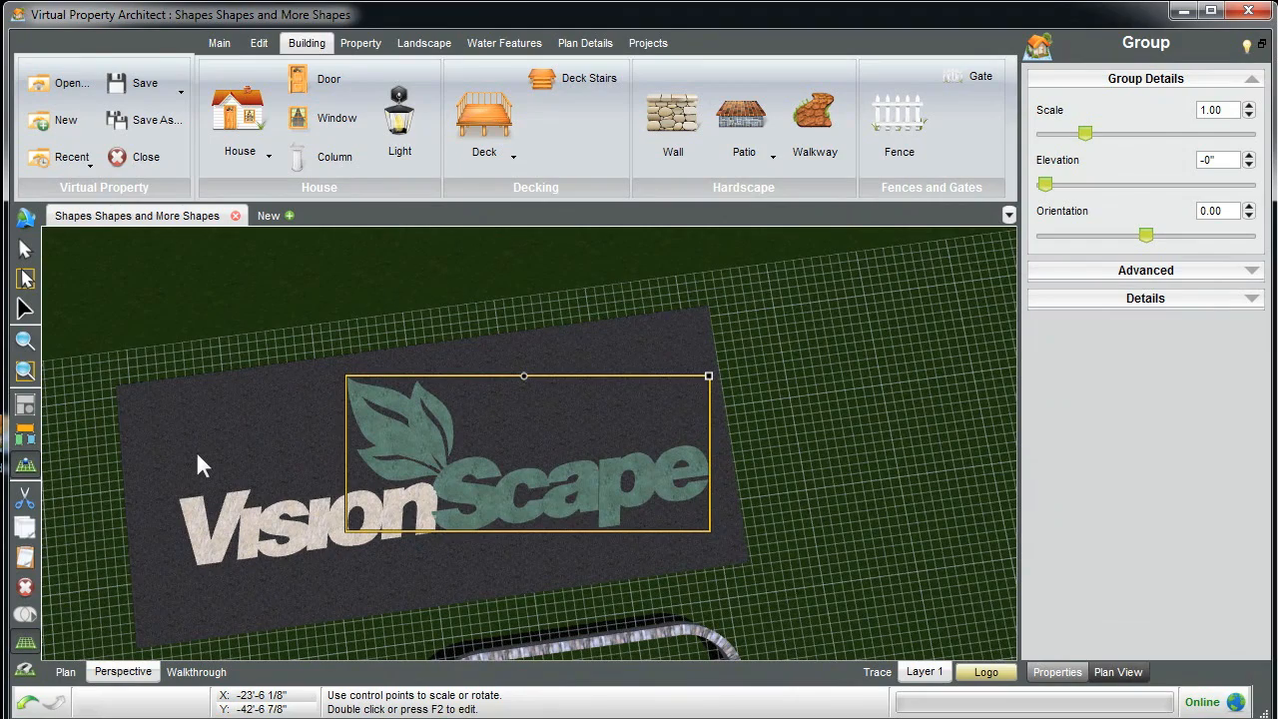
left_click(193, 511)
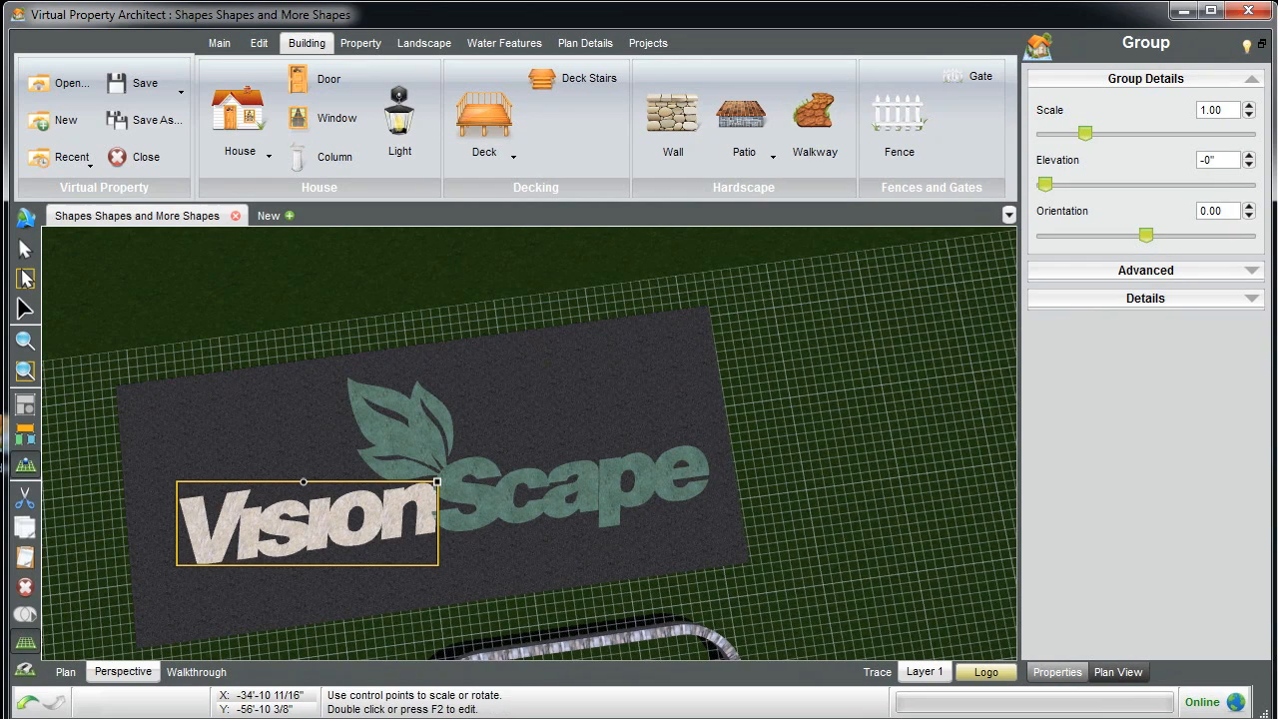
left_click(24, 425)
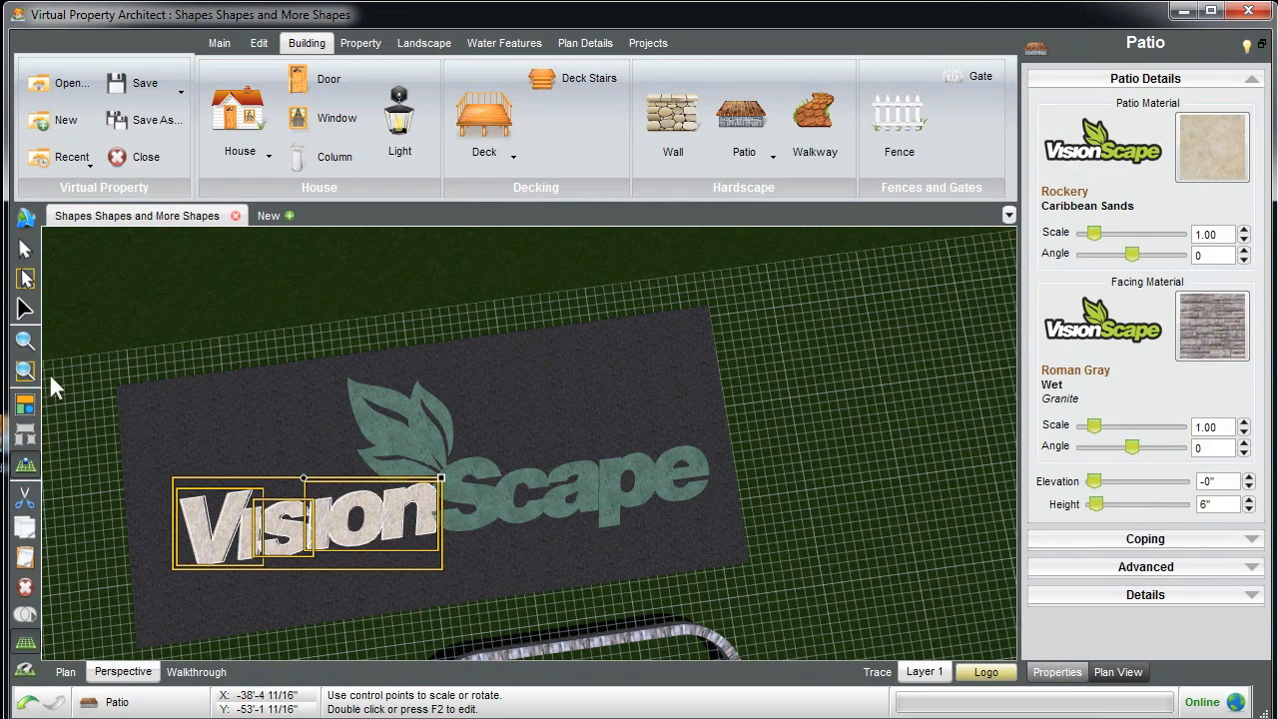
Raise the height of the "Vi" letters patio to about 11'-11".
left_click(26, 345)
left_click(220, 433)
left_click(365, 450)
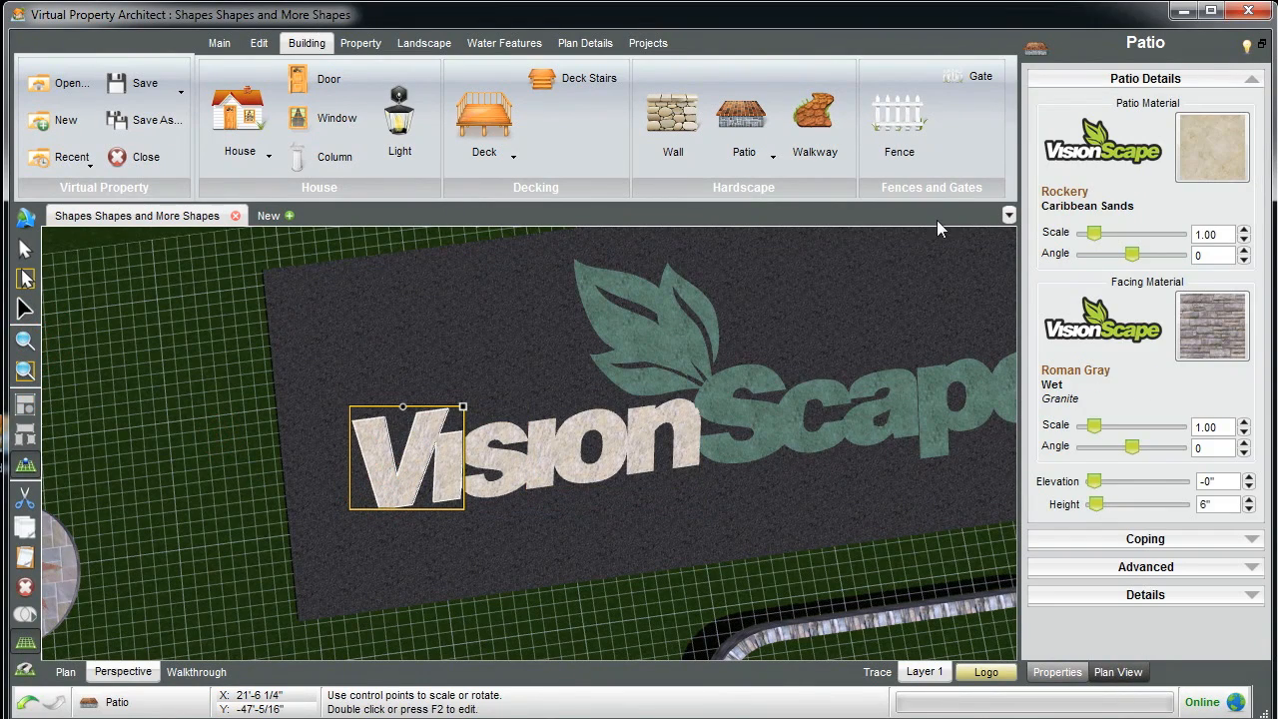
left_click_drag(1098, 505, 1156, 505)
middle_click_drag(603, 484, 516, 454)
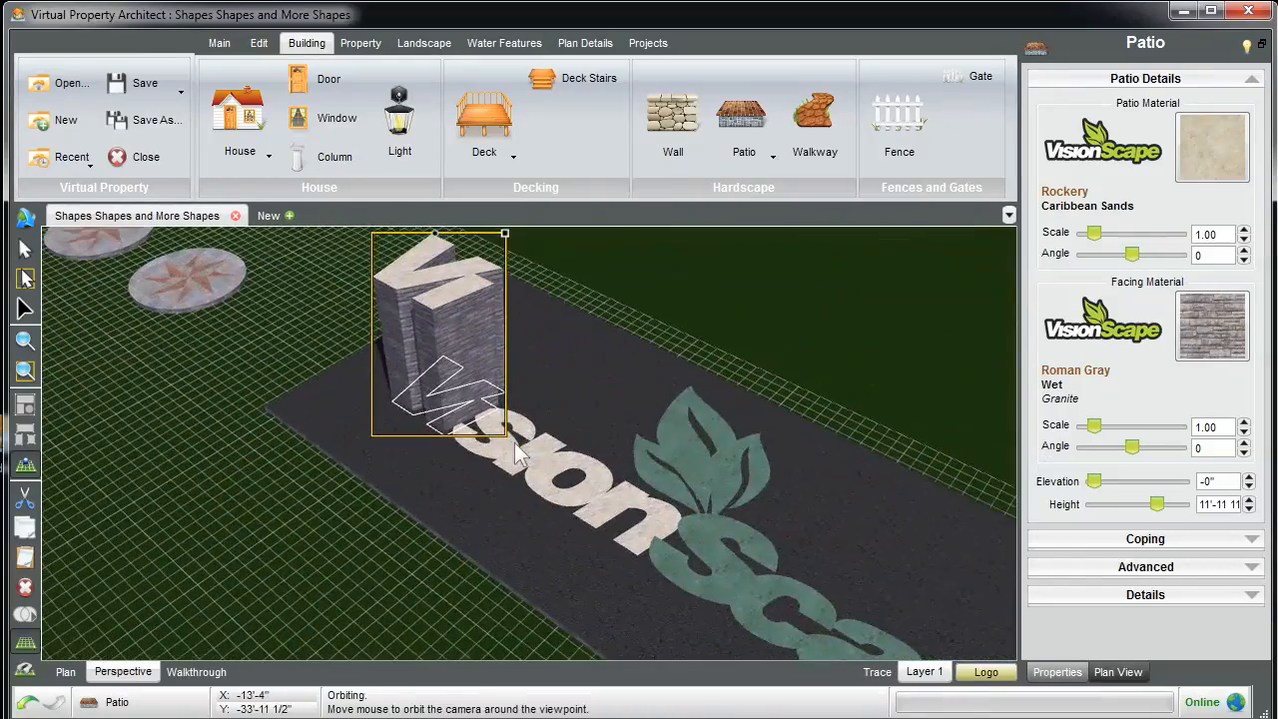
Copy the raised "Vi" letters patio.
right_click(405, 272)
left_click(453, 311)
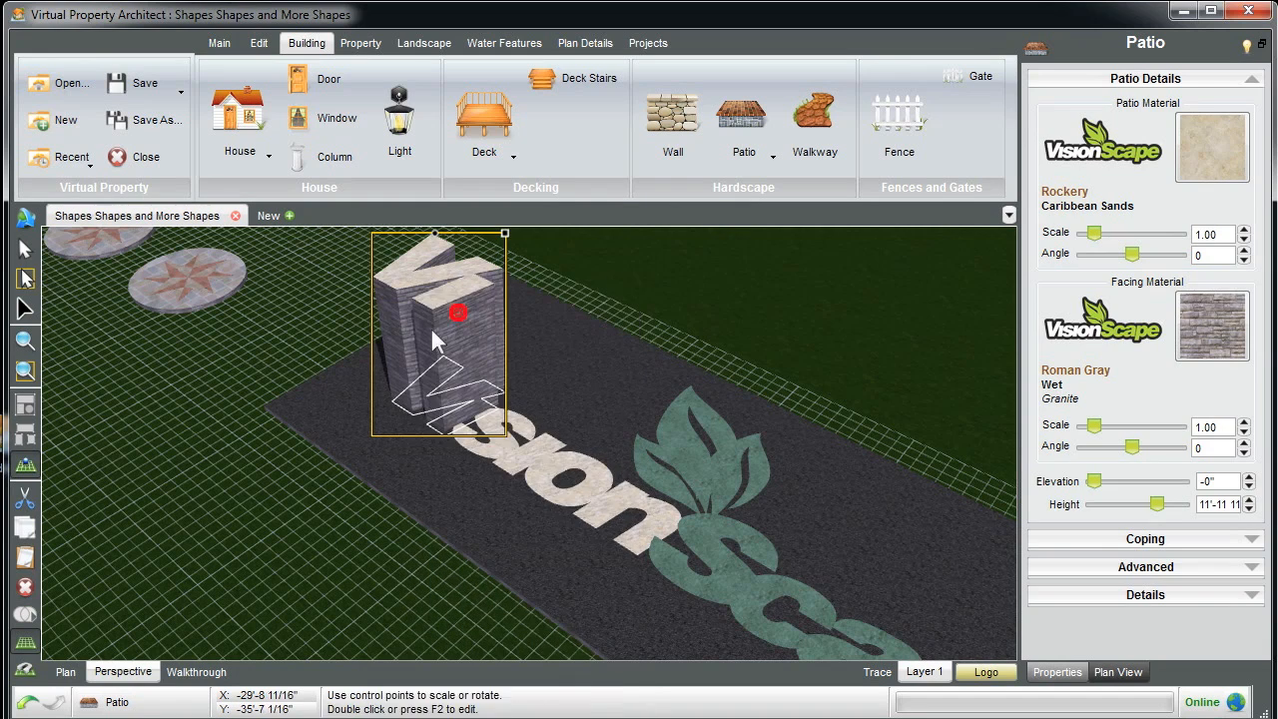
left_click(294, 366)
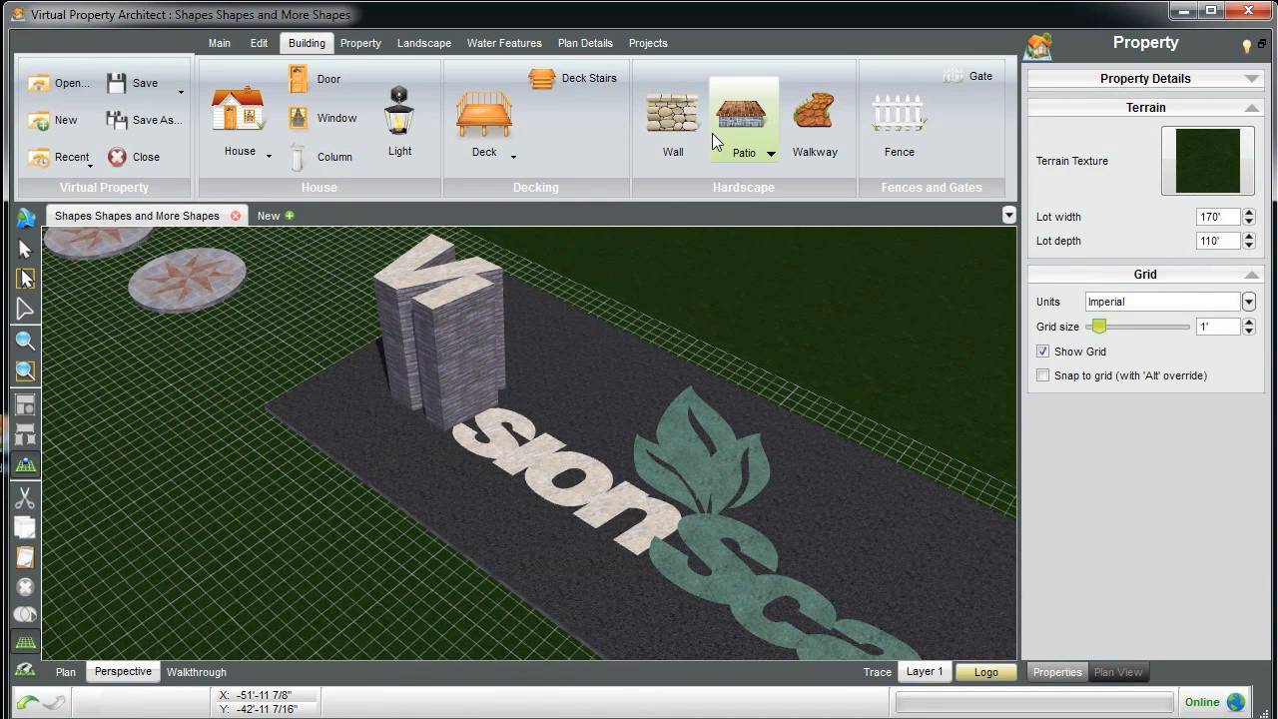
Draw a four-sided patio on the grass beside the "Vi" letters, with adjacent sides of about 13' and 9'-3".
left_click(740, 114)
left_click(228, 389)
left_click(288, 483)
left_click(182, 555)
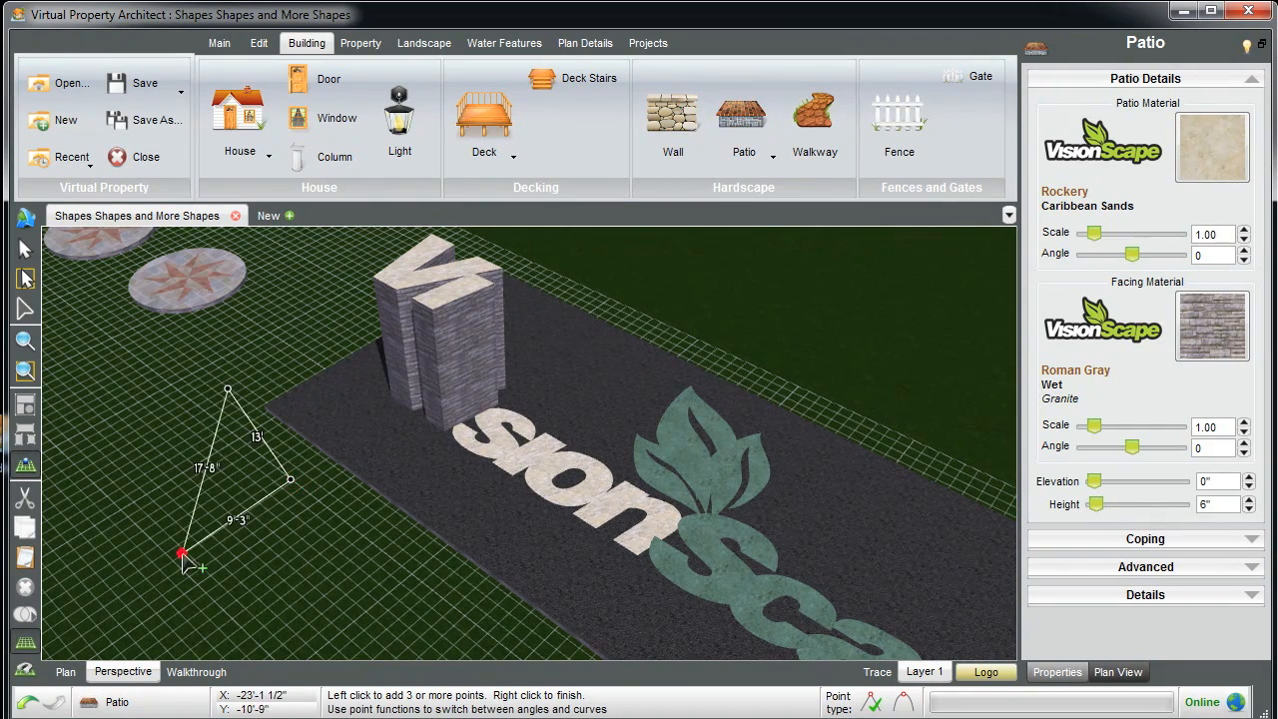
left_click(99, 432)
right_click(99, 432)
Give the new patio the copied "Vi" outline with Paste shape and move it beside the logo's dark base.
right_click(186, 457)
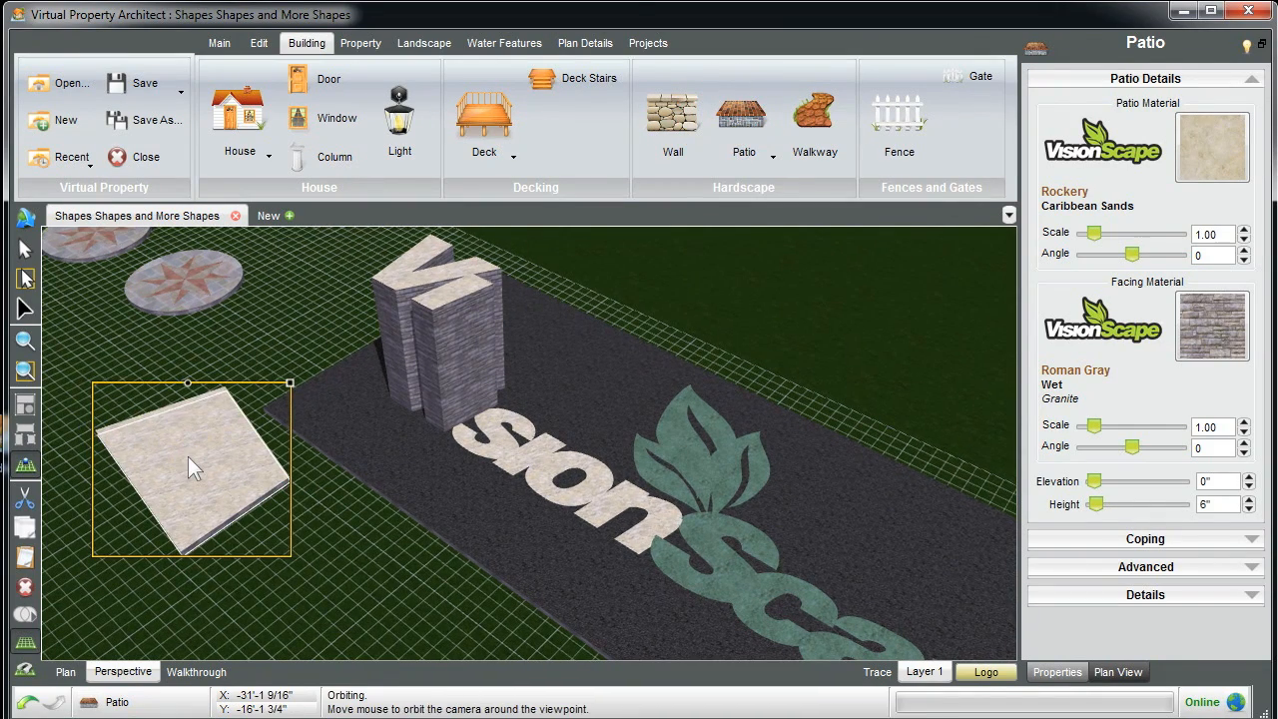
right_click(188, 462)
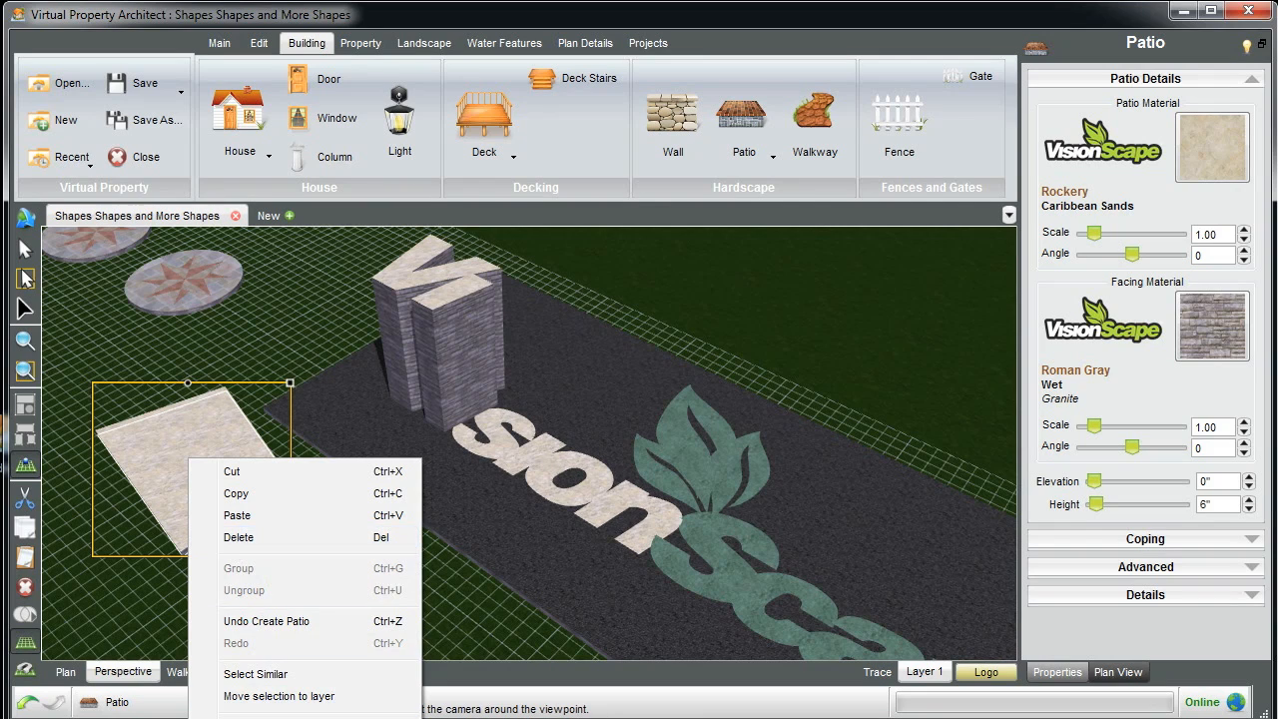
left_click(266, 621)
left_click(212, 439)
left_click_drag(222, 365, 261, 486)
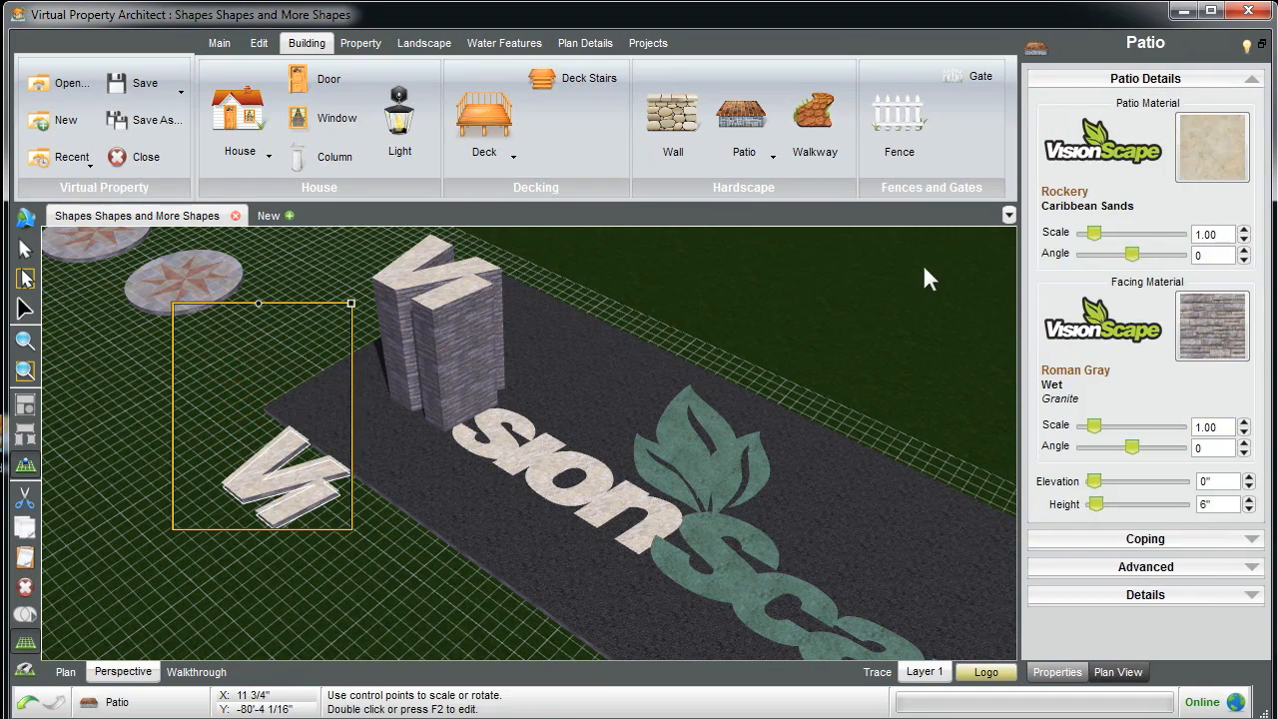
Examine the round patio with the compass star inlay up close from different angles.
left_click_drag(165, 409, 205, 387)
left_click(250, 322)
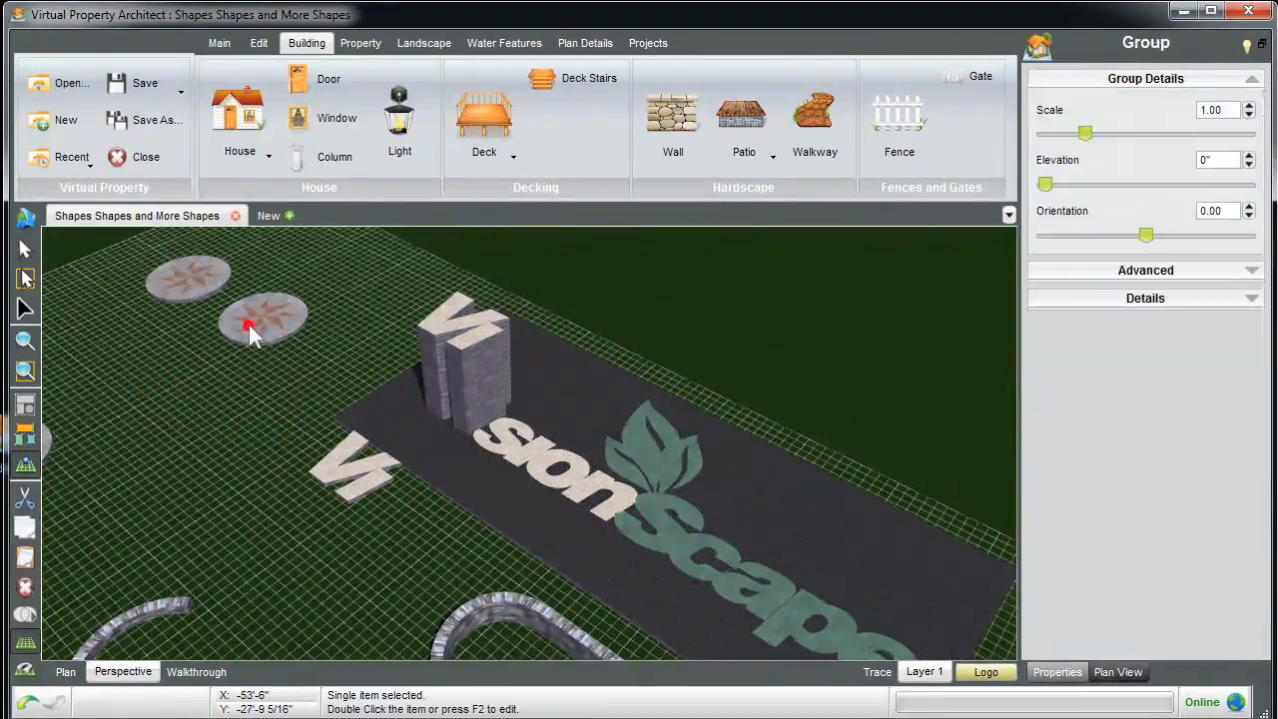
left_click(25, 339)
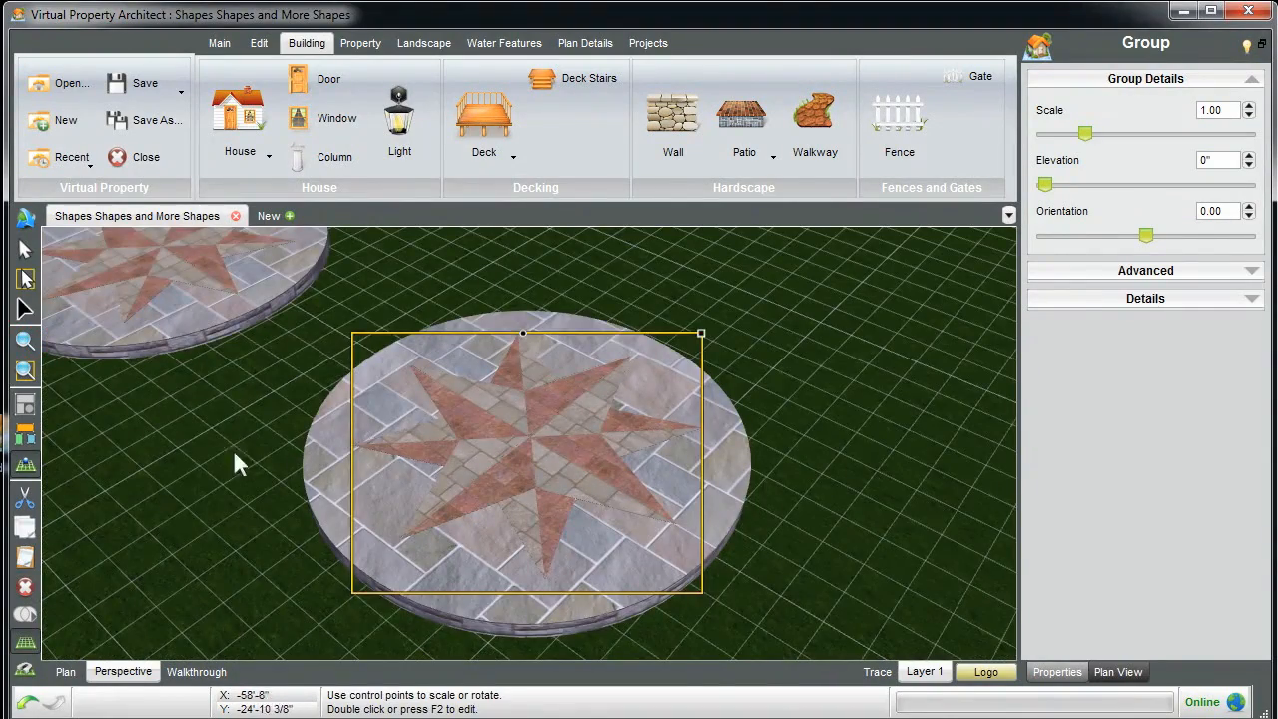
left_click(230, 454)
left_click_drag(442, 519, 356, 523)
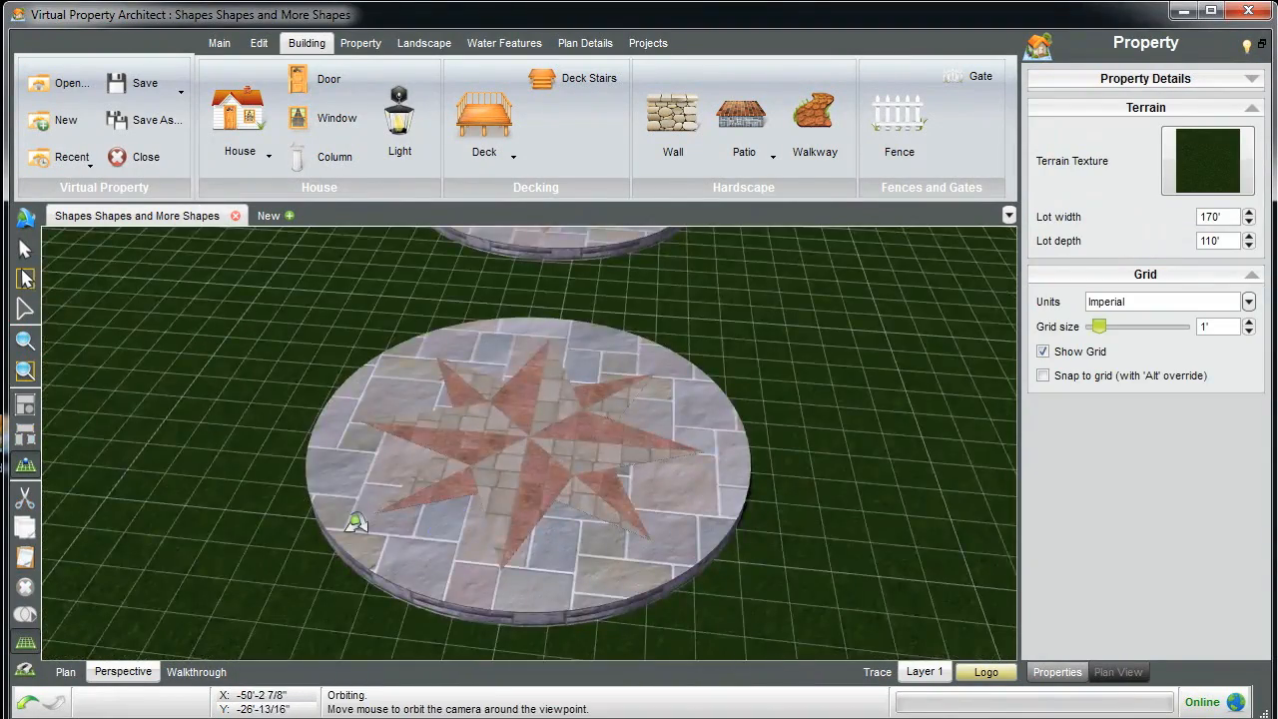
Draw a small house on the grass next to the octagonal flagstone patio.
left_click(196, 394)
scroll(196, 394, "down", 5)
mouse_move(287, 384)
middle_mouse_down()
mouse_move(345, 385)
mouse_move(304, 391)
middle_mouse_up()
scroll(305, 391, "down", 3)
left_click(88, 317)
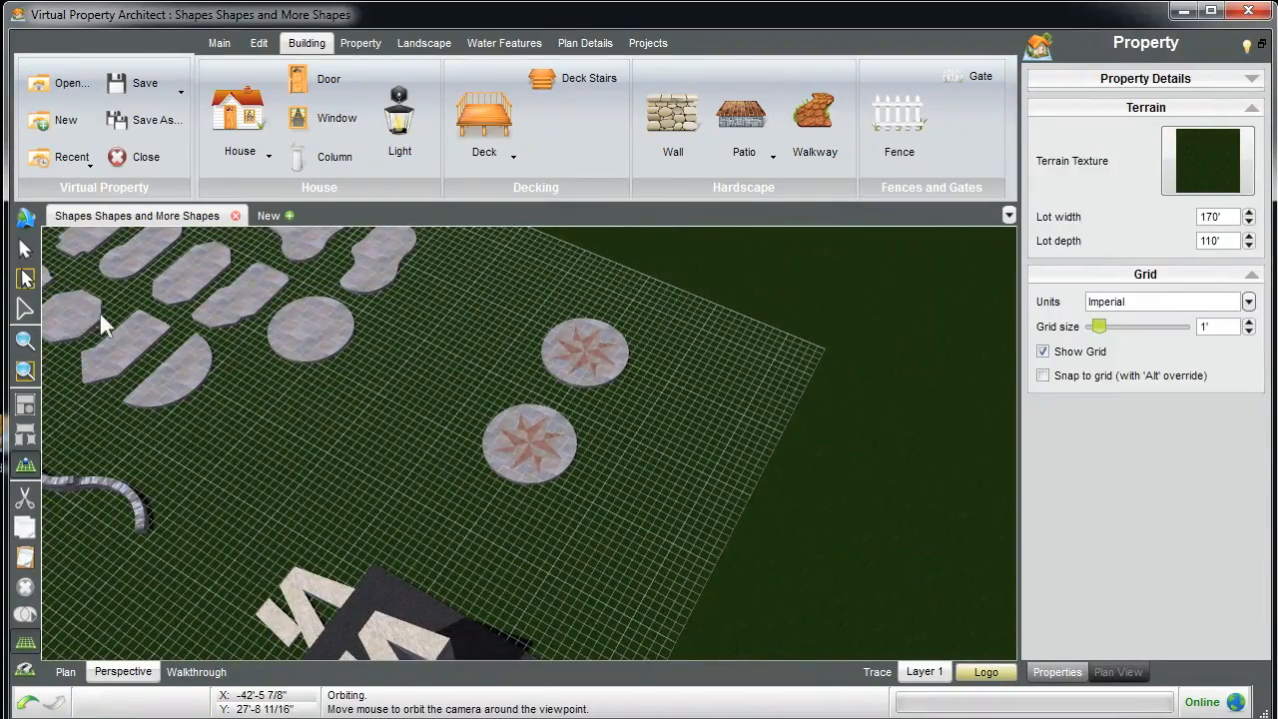
left_click(25, 340)
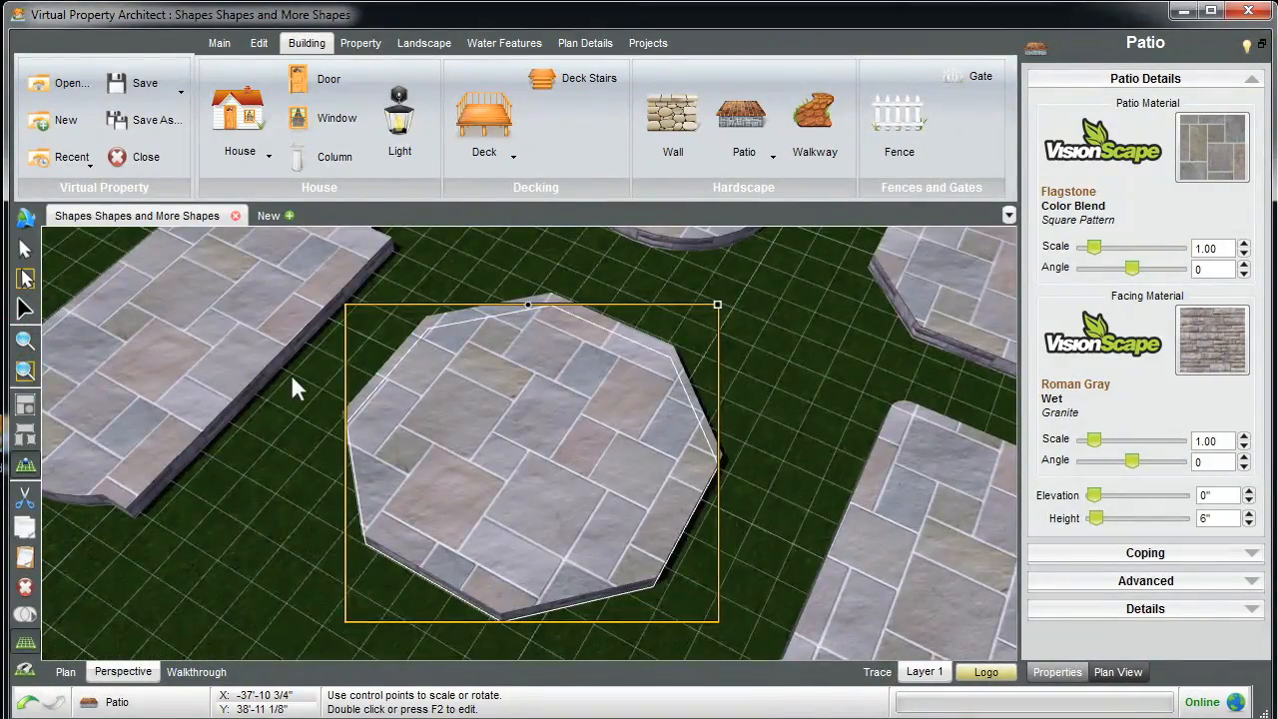
scroll(290, 384, "down", 3)
left_click(314, 490)
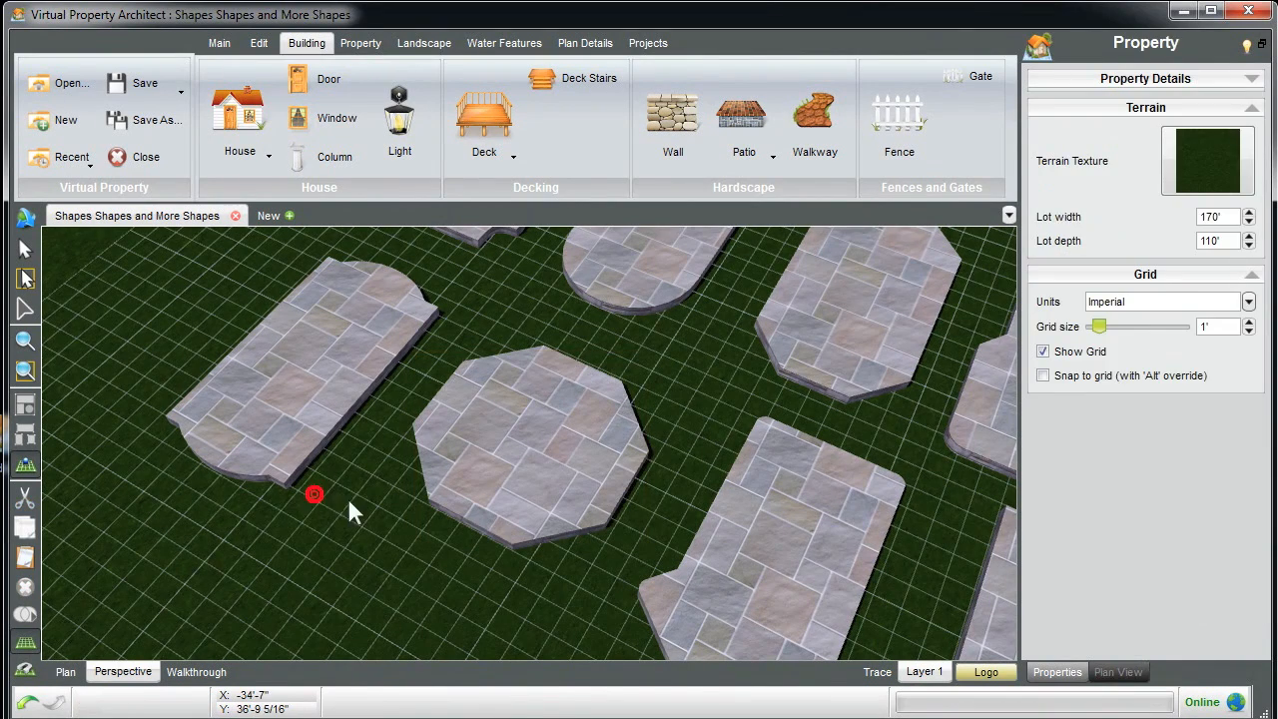
left_click(237, 105)
left_click(257, 582)
left_click(413, 633)
left_click(386, 542)
right_click(223, 512)
Copy the octagonal flagstone patio.
right_click(542, 445)
left_click(534, 423)
left_click(534, 423)
right_click(534, 423)
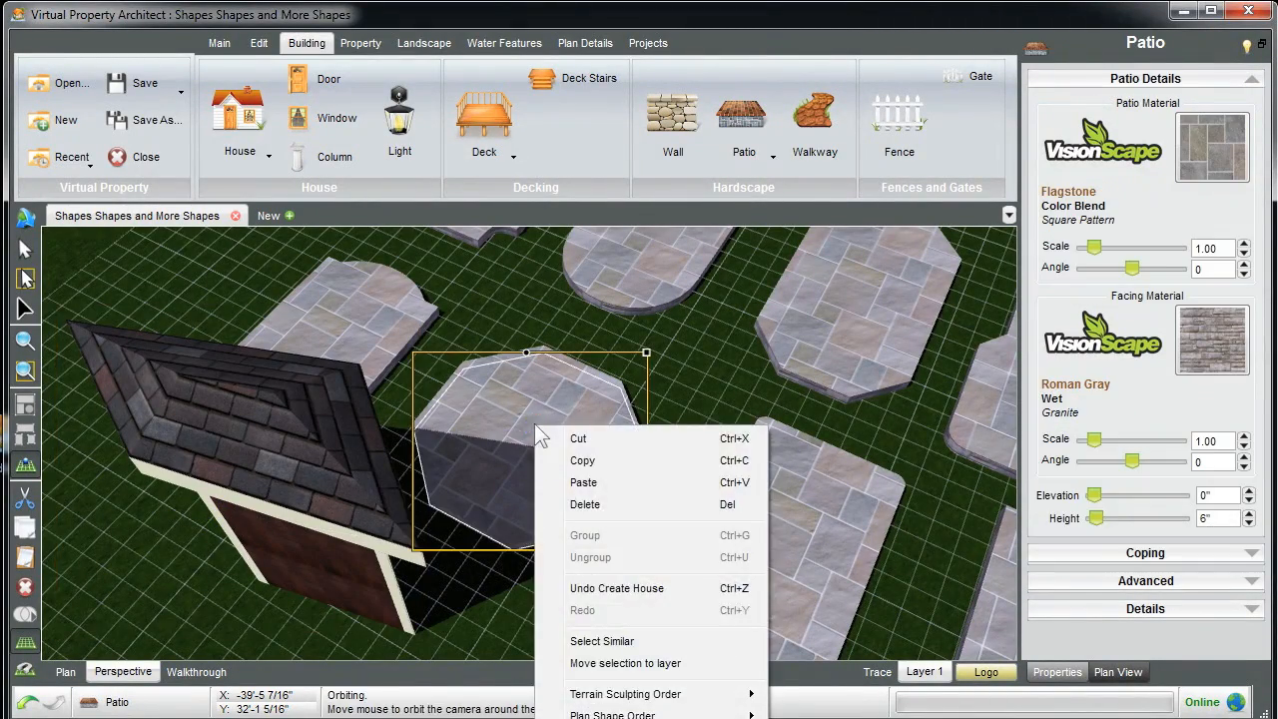
Move the house onto the octagonal patio and give it the copied octagonal outline with Paste shape.
left_click(302, 437)
left_click_drag(302, 436, 524, 285)
right_click(524, 286)
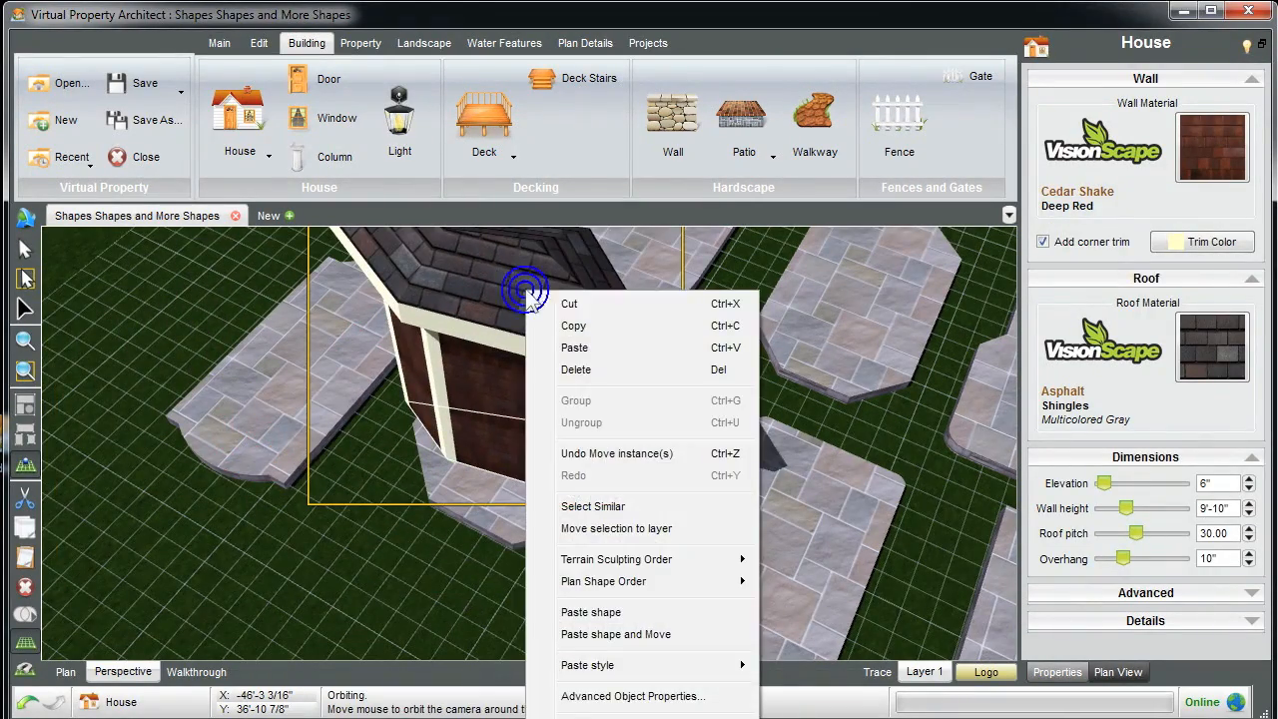
left_click(640, 612)
Move the octagonal house off the patios onto the open grass near the curved walls.
scroll(266, 344, "down", 5)
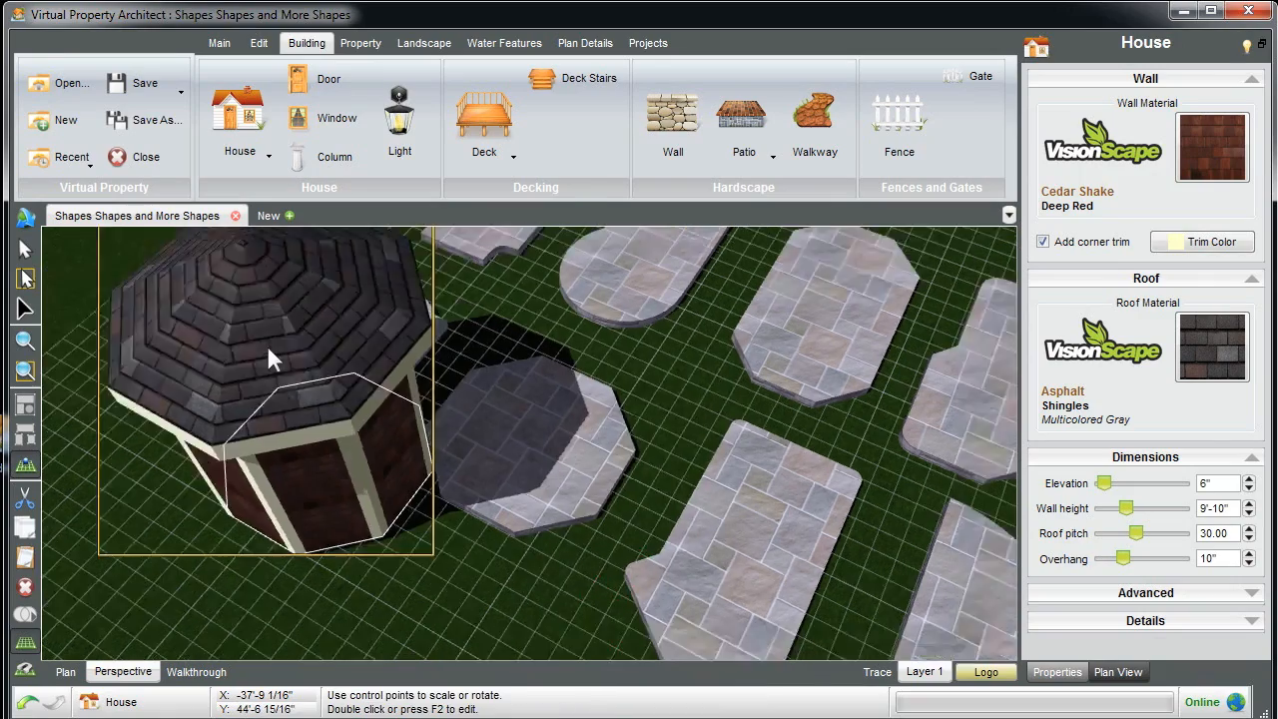
middle_click_drag(311, 454, 496, 421)
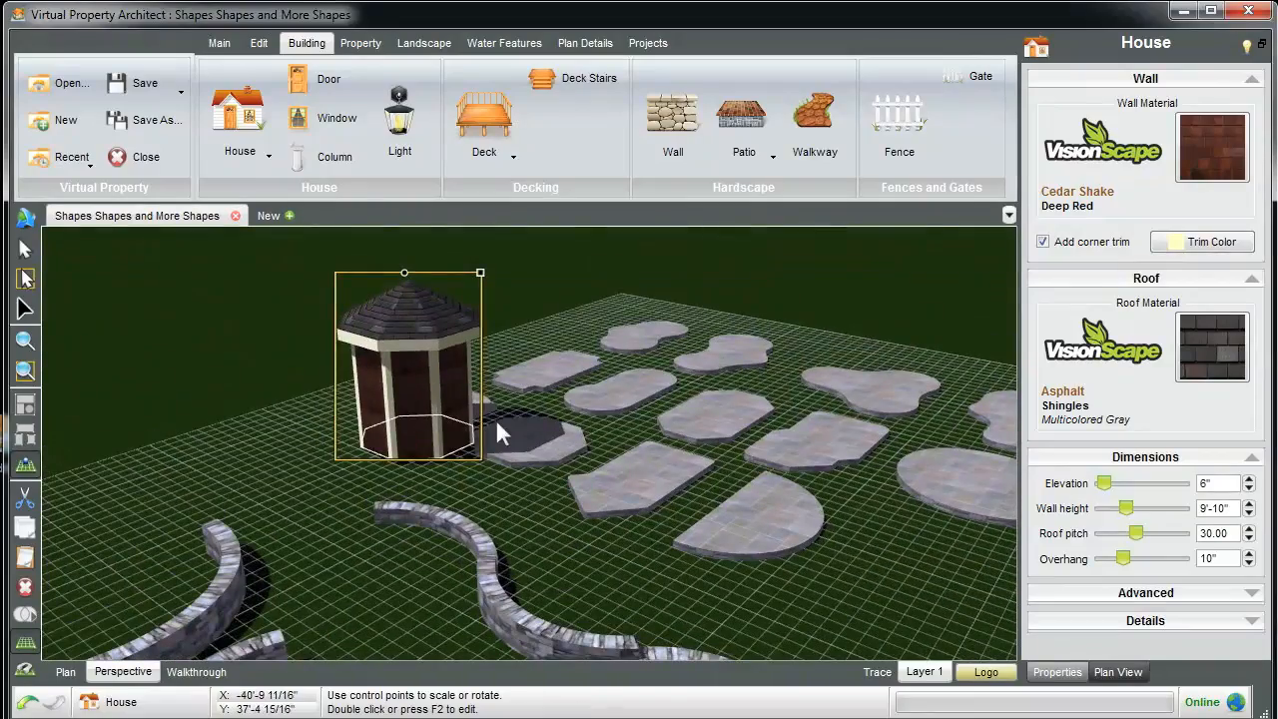
left_click_drag(422, 339, 344, 359)
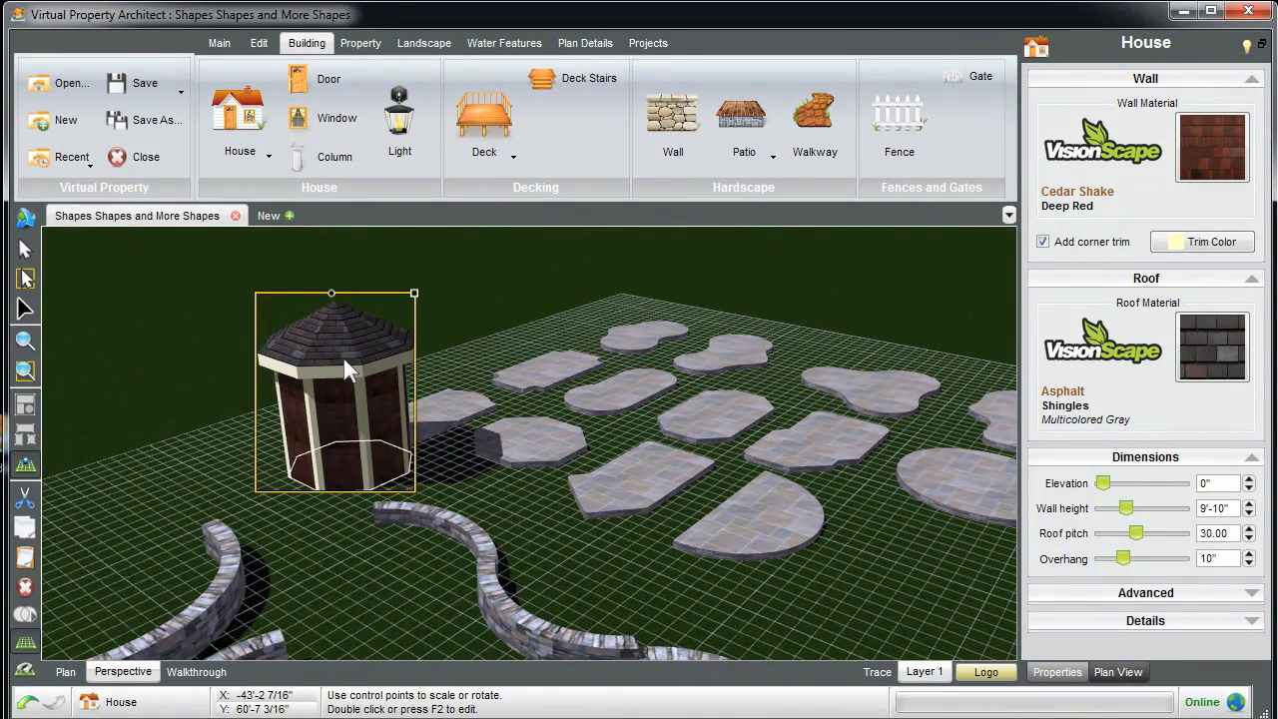
left_click(531, 476)
scroll(531, 476, "down", 2)
middle_click_drag(307, 466, 506, 481)
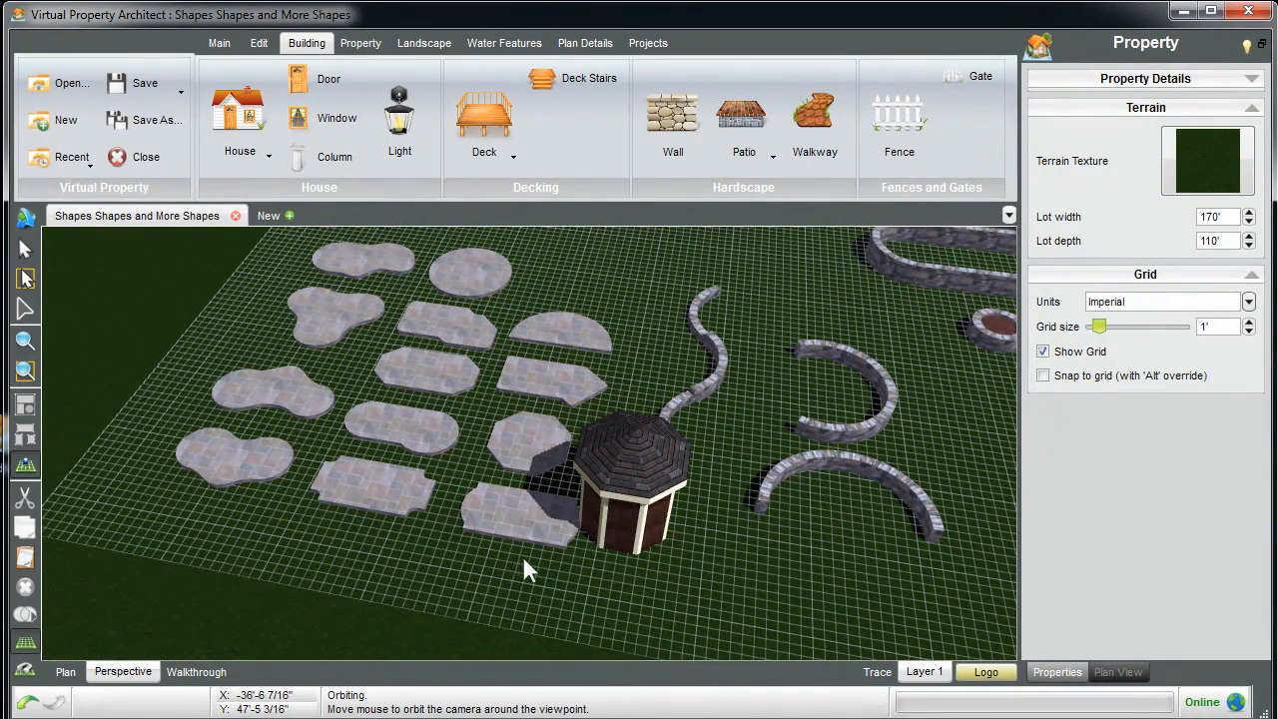